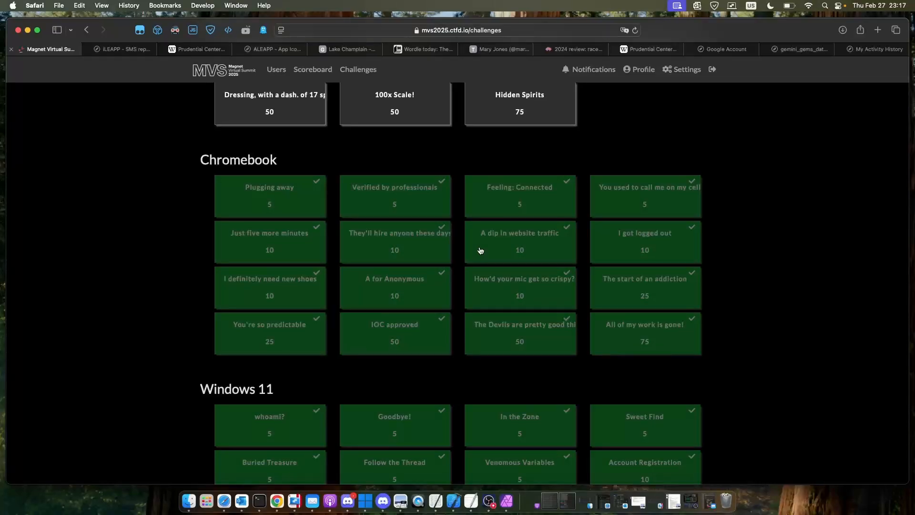
- Open the Plugging away challenge in the Chromebook category, then switch to Finder and show the Downloads folder
left_click(251, 196)
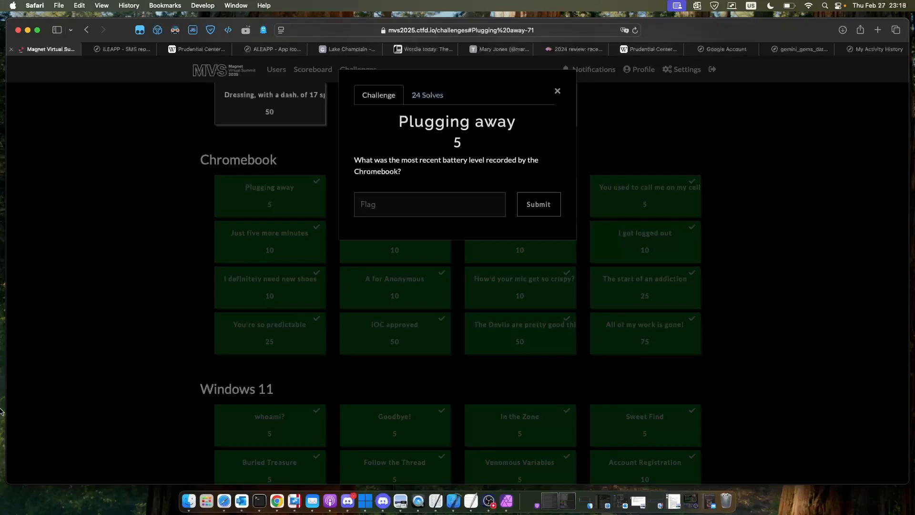
left_click(189, 498)
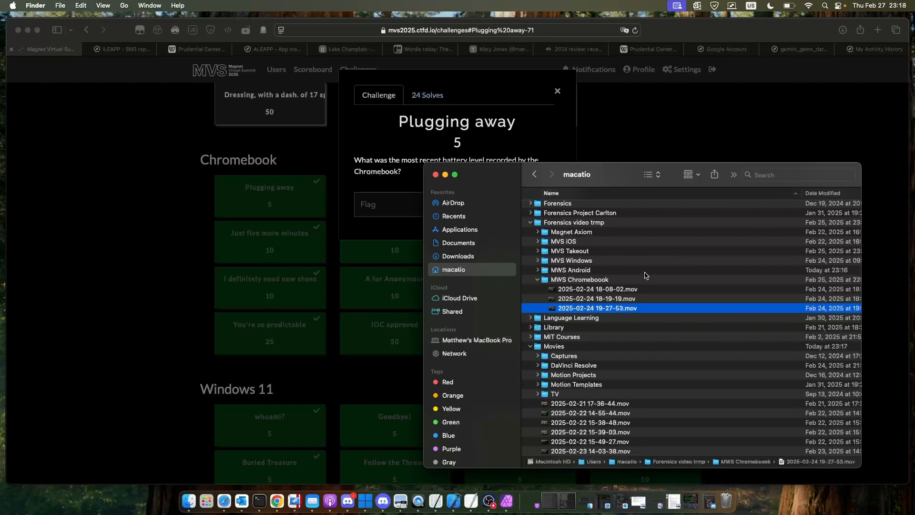
scroll(646, 276, "down", 2)
left_click(472, 256)
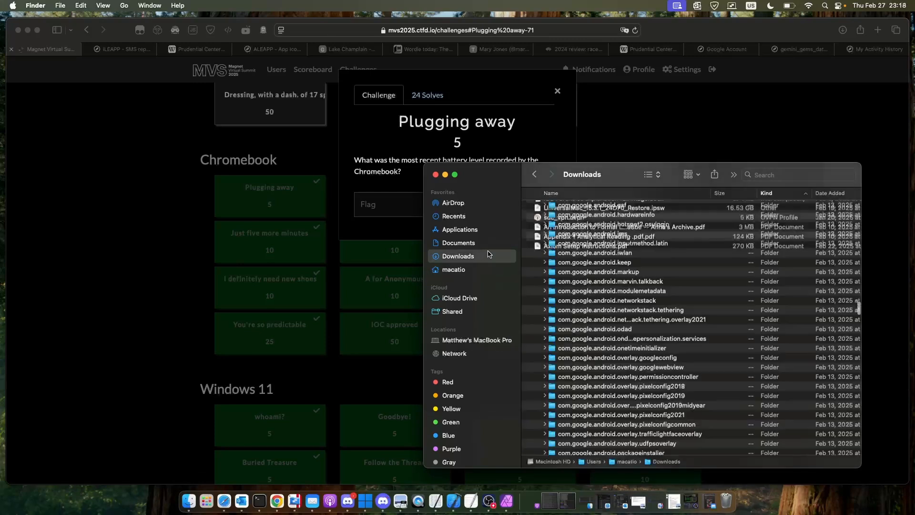
- Collapse the com.google.android.as and data folders in Downloads and expand the image4 folder
scroll(573, 253, "down", 10)
scroll(572, 254, "up", 2)
scroll(573, 253, "up", 5)
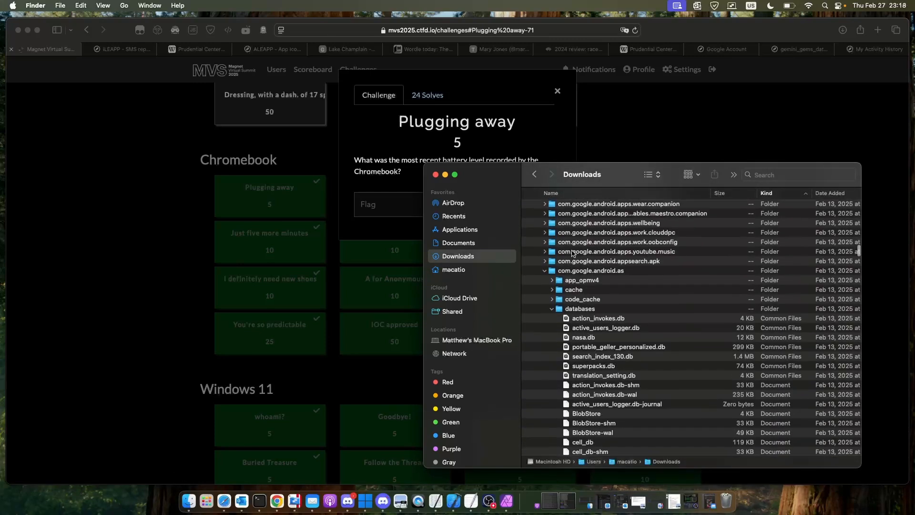
left_click(544, 285)
scroll(546, 285, "up", 10)
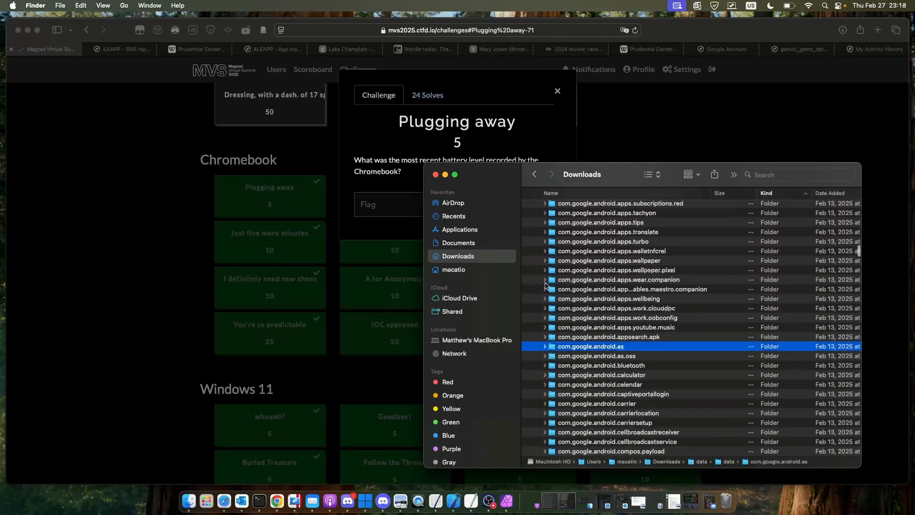
scroll(545, 285, "up", 15)
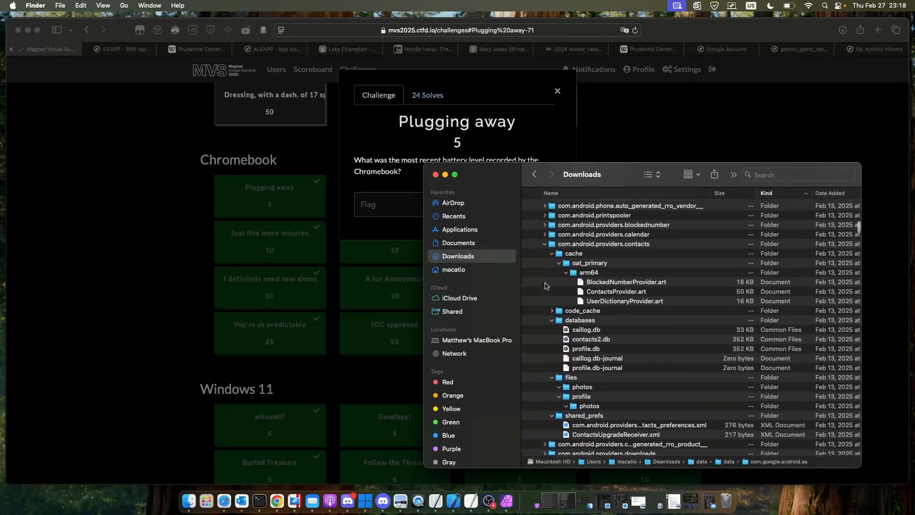
scroll(546, 285, "up", 20)
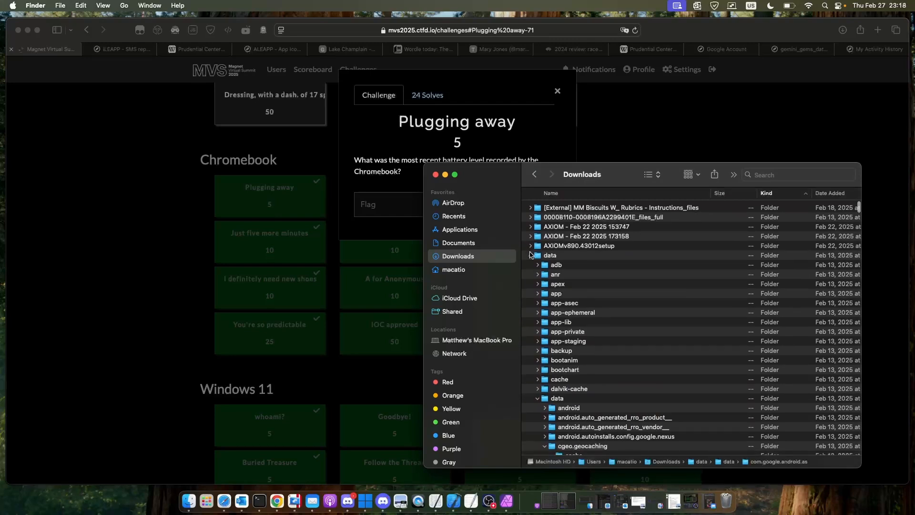
left_click(531, 255)
left_click(531, 274)
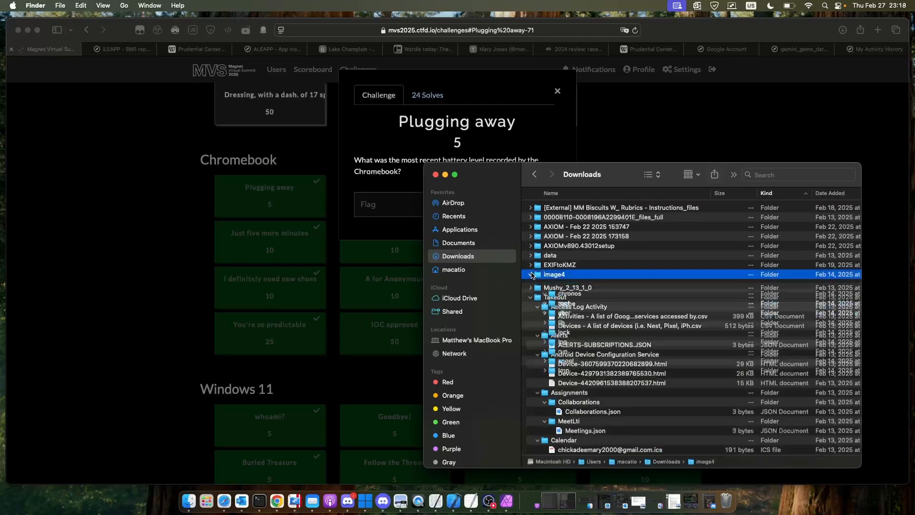
- Collapse the home folder inside image4 and expand the log folder under var
scroll(574, 290, "down", 2)
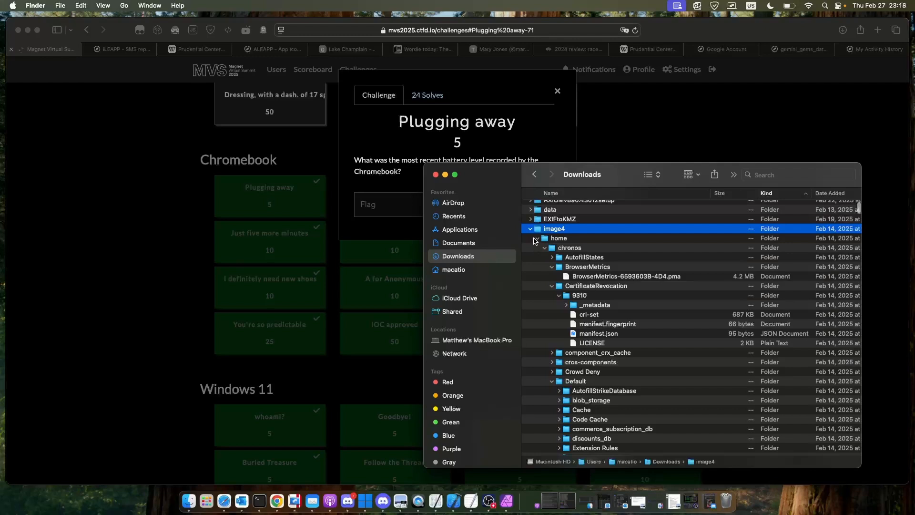
left_click(535, 240)
left_click(538, 239)
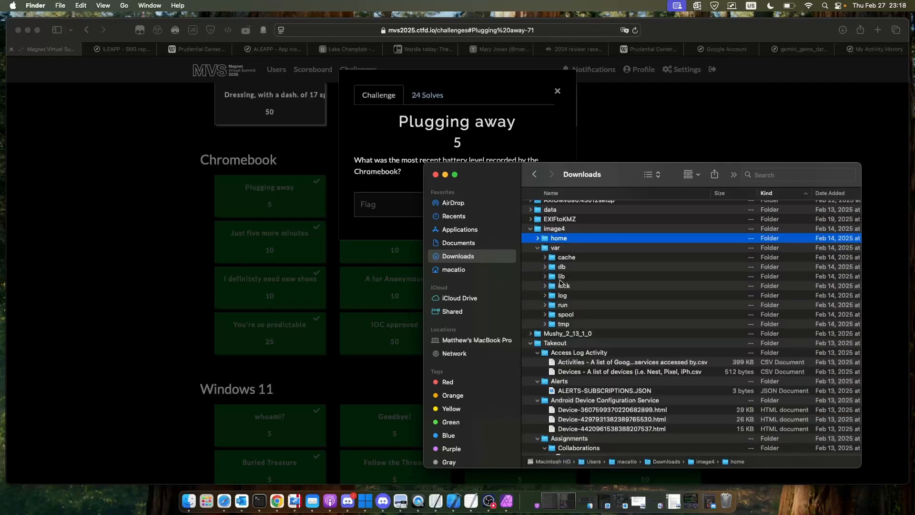
left_click(544, 298)
- Look through the contents of the log folder and expand its power_manager subfolder
scroll(558, 298, "down", 3)
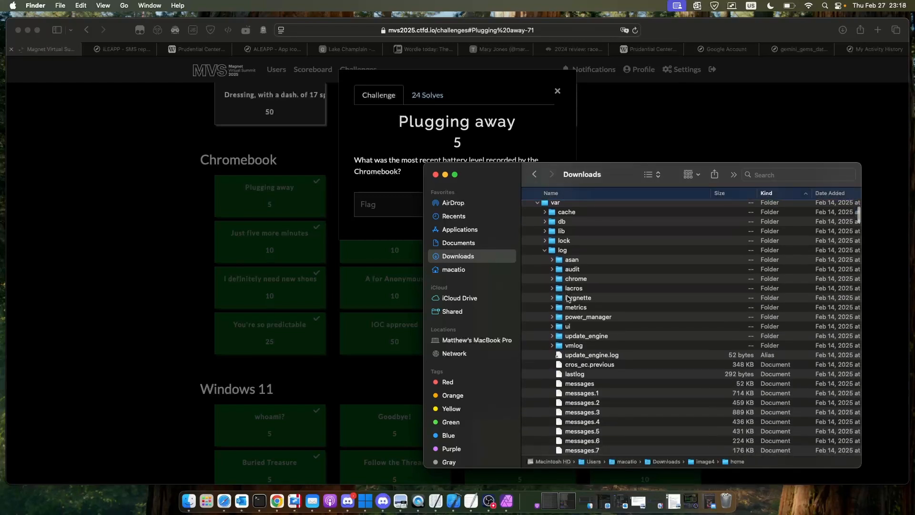
scroll(617, 340, "down", 8)
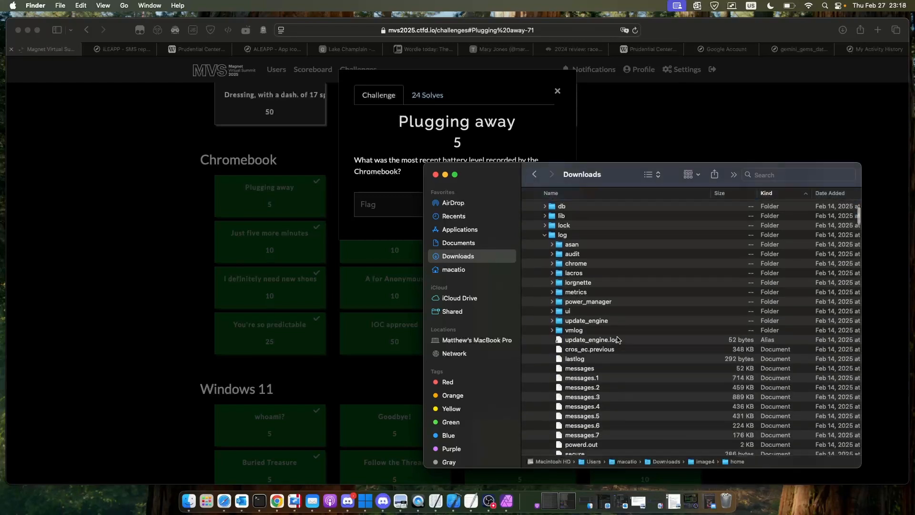
scroll(618, 340, "down", 5)
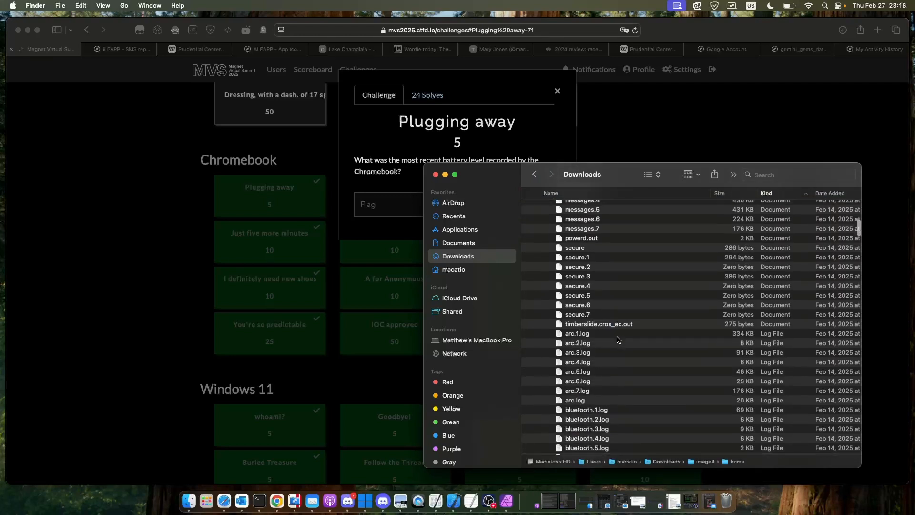
scroll(617, 340, "up", 3)
scroll(617, 340, "up", 10)
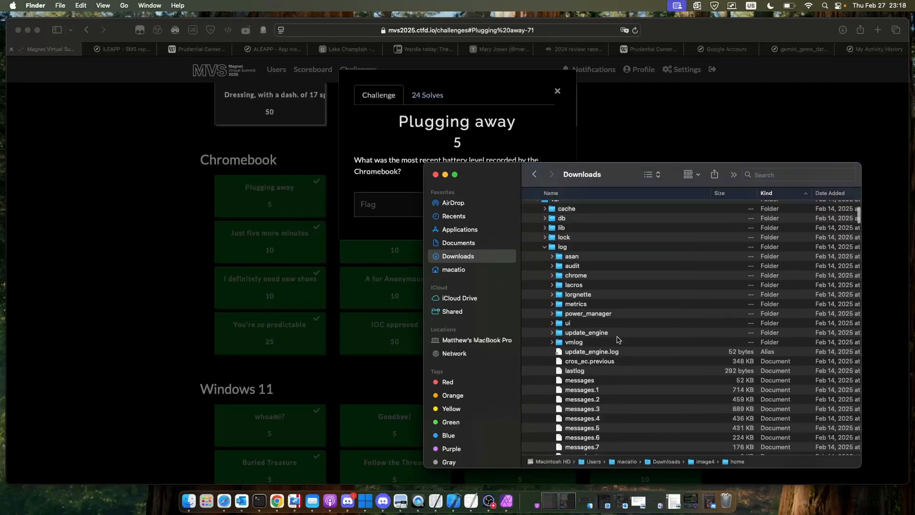
left_click(551, 325)
scroll(553, 326, "down", 2)
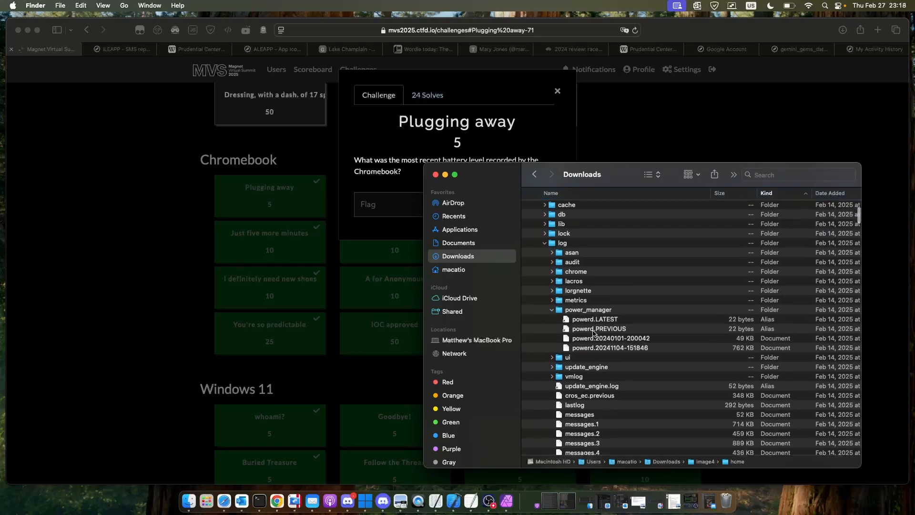
left_click(593, 319)
double_click(594, 320)
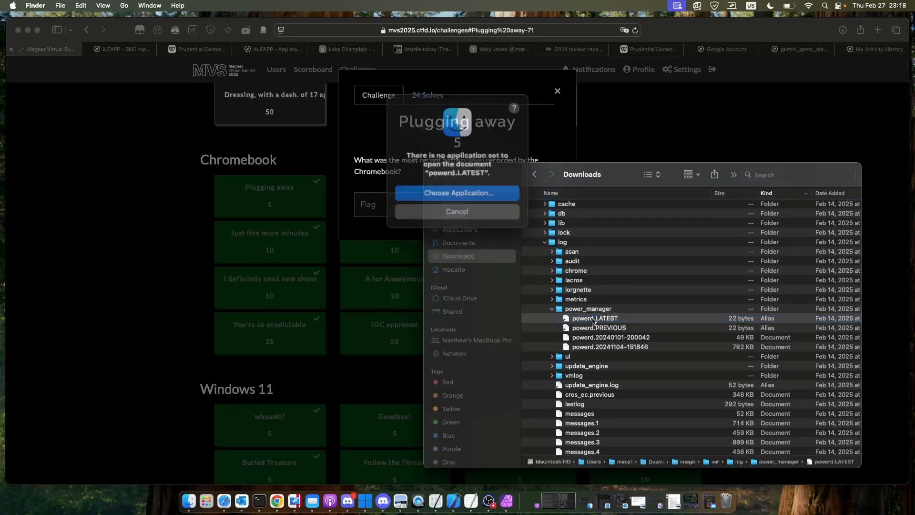
left_click(466, 210)
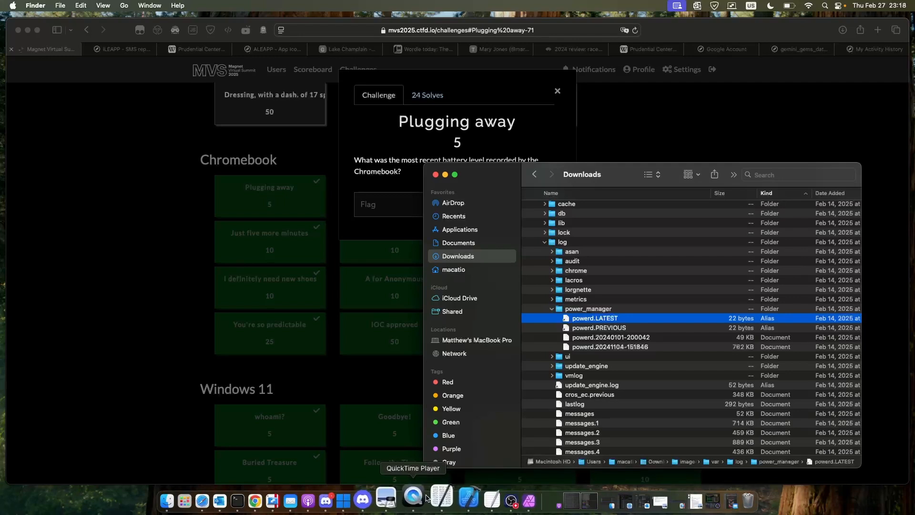
- Launch Hex Fiend and load the powerd.LATEST file from the power_manager folder into it
left_click(431, 497)
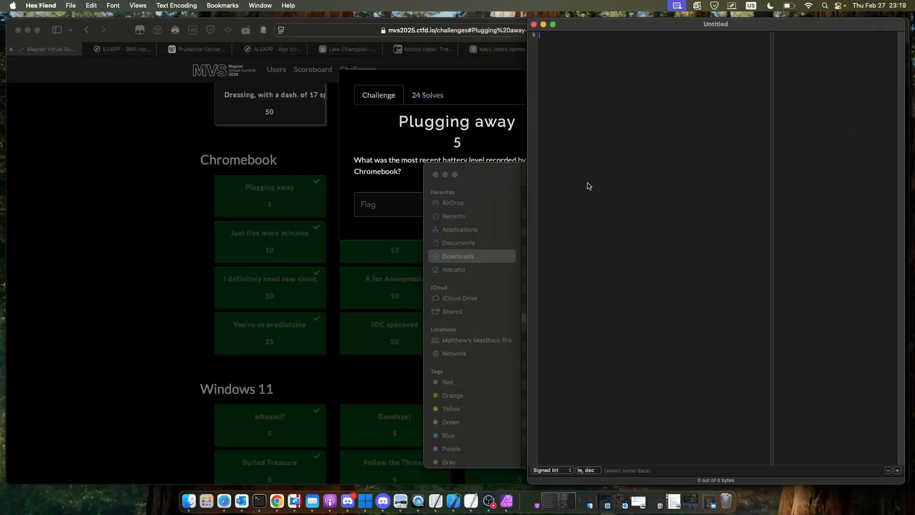
left_click(508, 198)
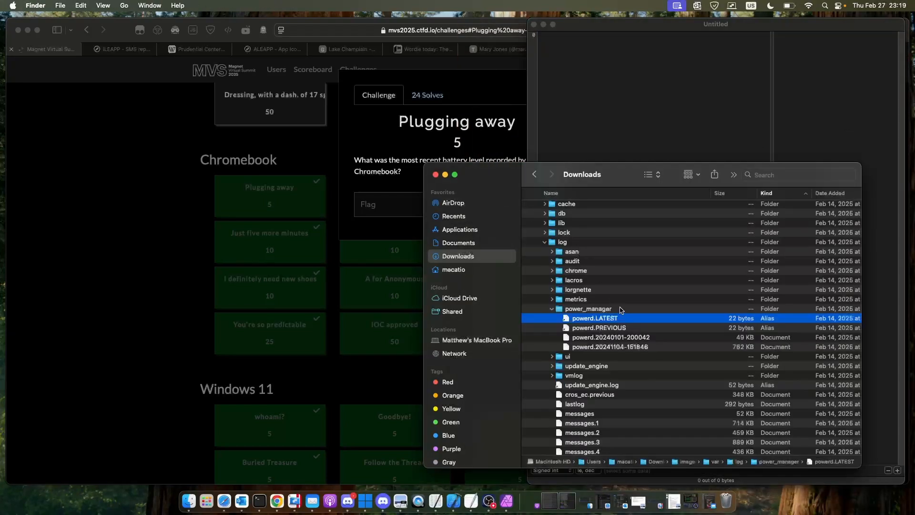
left_click_drag(626, 318, 696, 116)
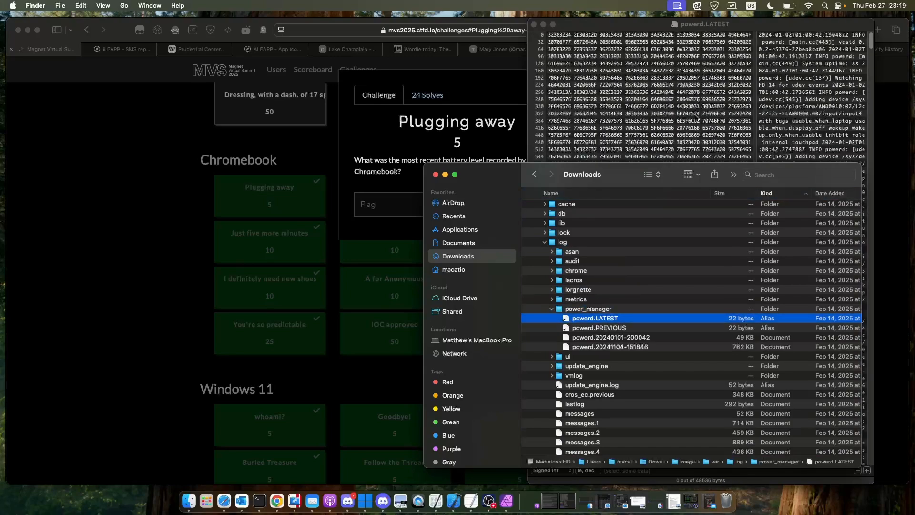
left_click(696, 117)
- Read powerd.LATEST through to its last log entry and highlight the battery percentage recorded there
scroll(793, 210, "down", 20)
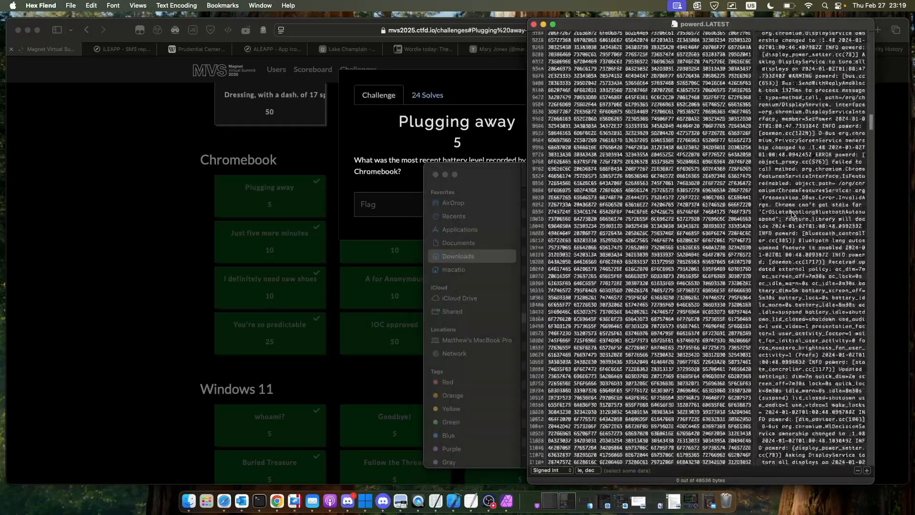
scroll(792, 214, "down", 20)
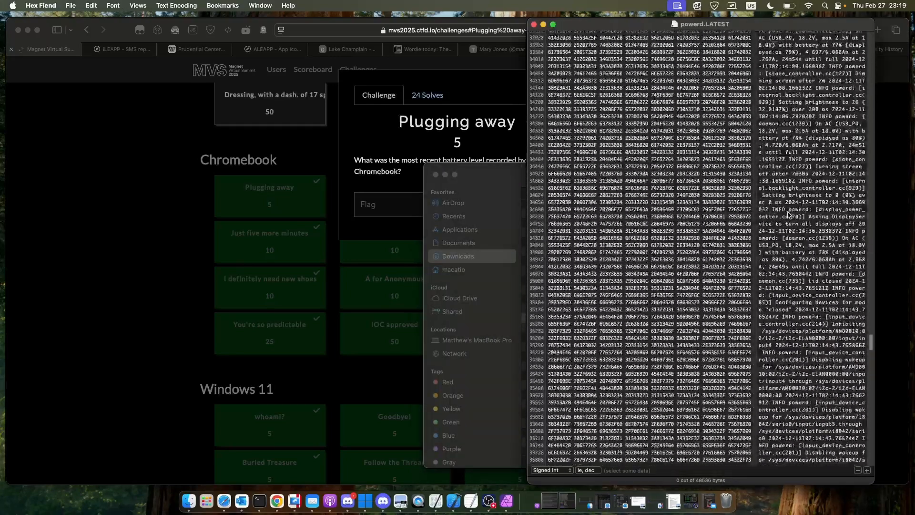
scroll(788, 215, "down", 20)
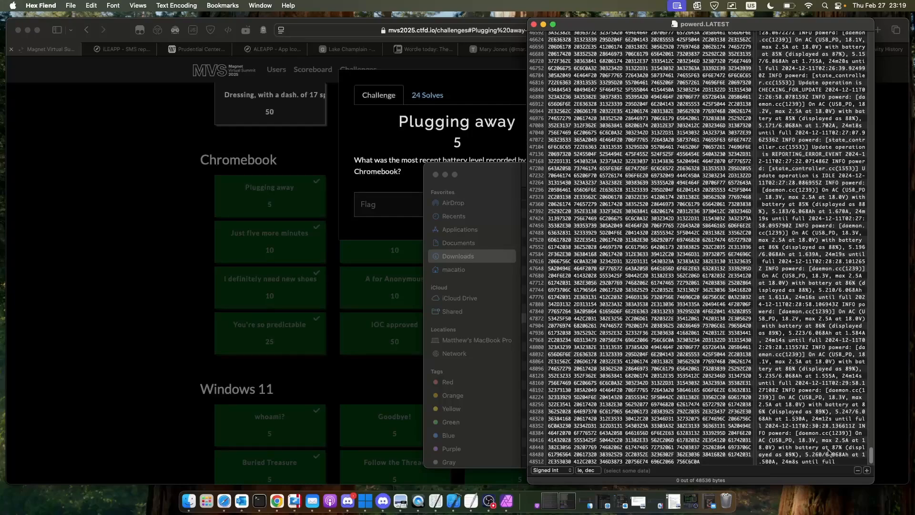
left_click(831, 448)
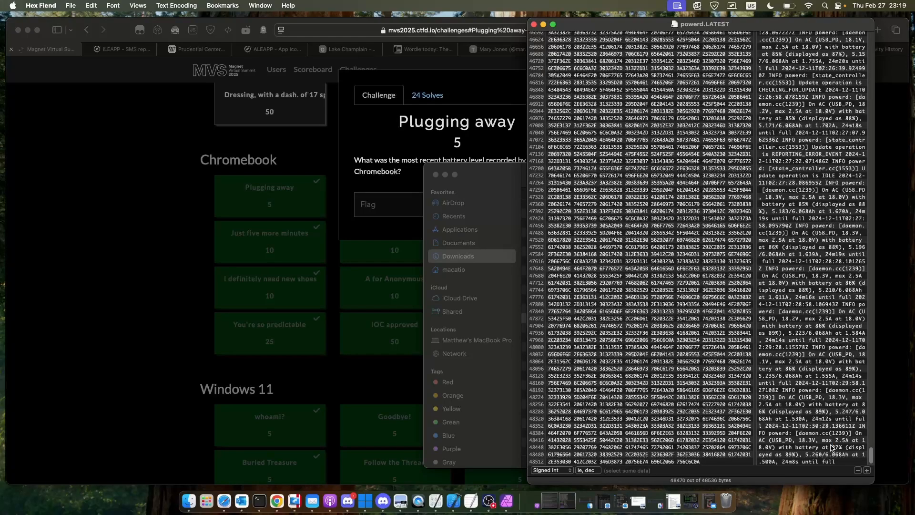
left_click_drag(831, 448, 840, 448)
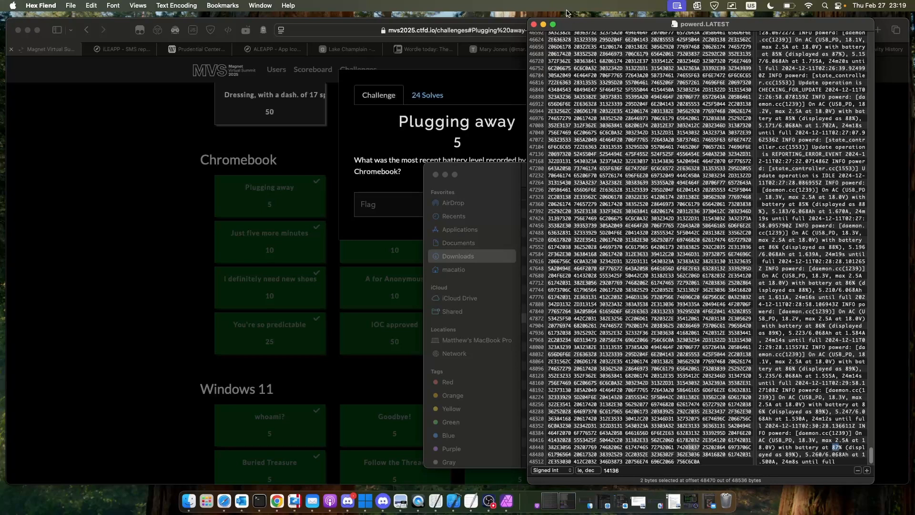
- Close the powerd.LATEST file and the Plugging away challenge, and open the Verified by professionals challenge in Safari
left_click(534, 24)
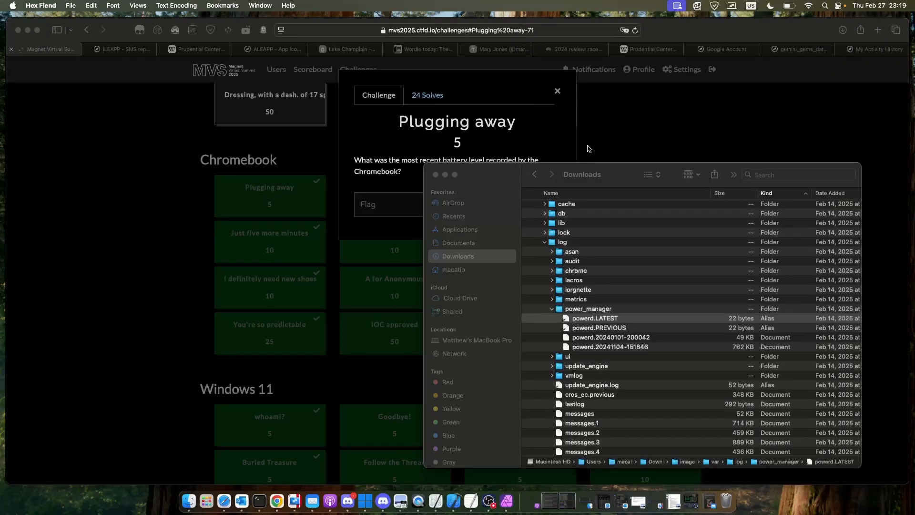
left_click(612, 123)
left_click(611, 123)
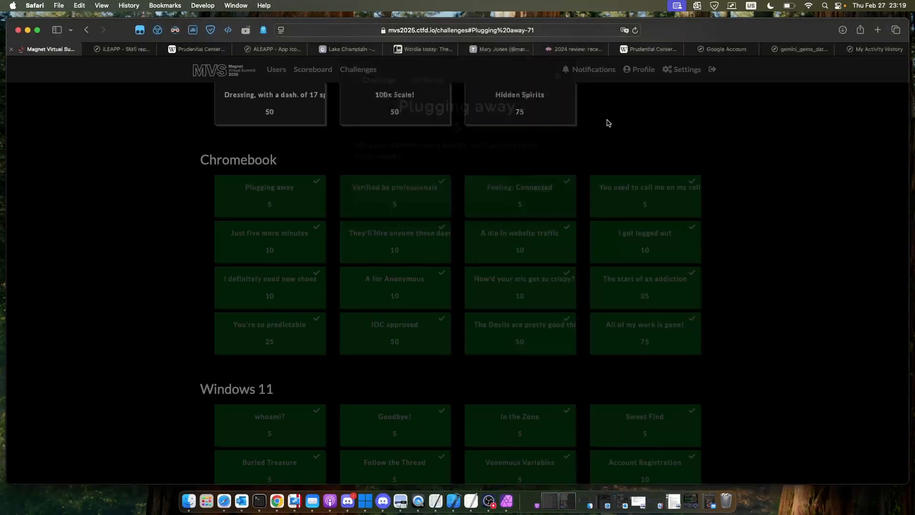
left_click(403, 202)
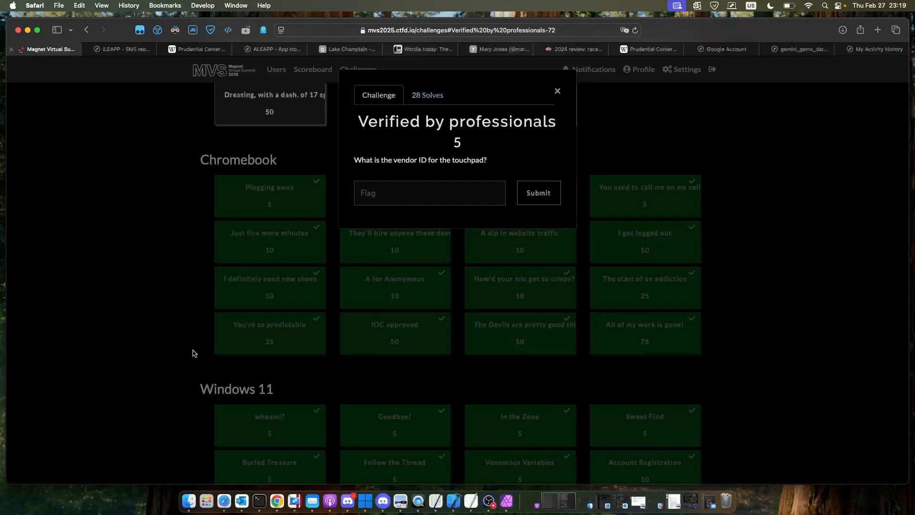
- Switch back to Finder and collapse the power_manager and log folders
left_click(188, 501)
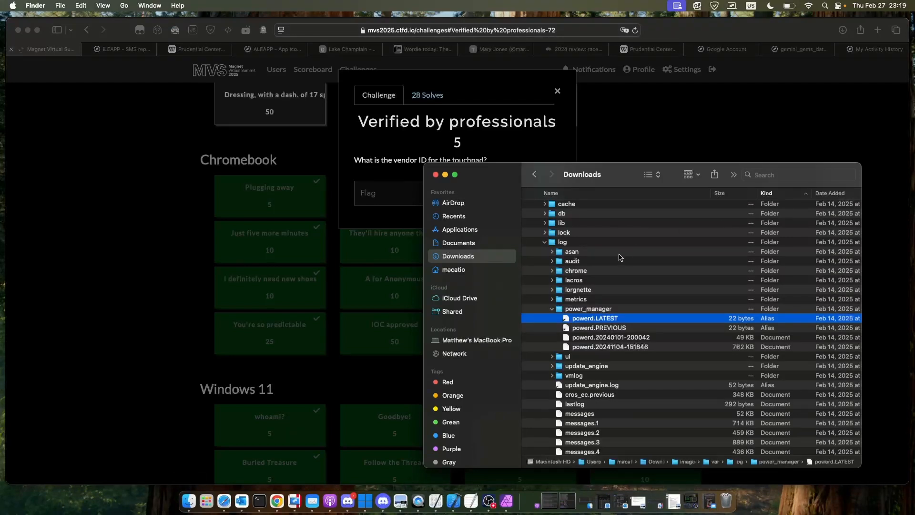
left_click(552, 309)
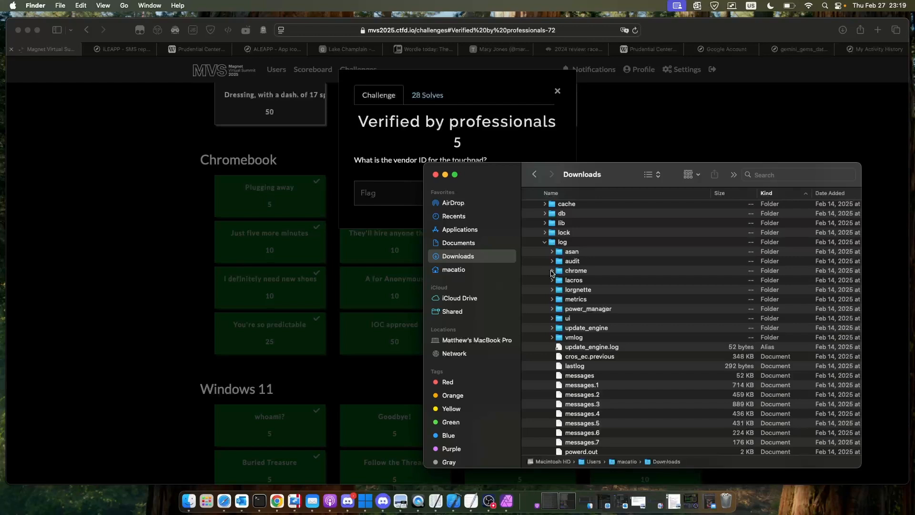
scroll(552, 272, "up", 3)
left_click(547, 272)
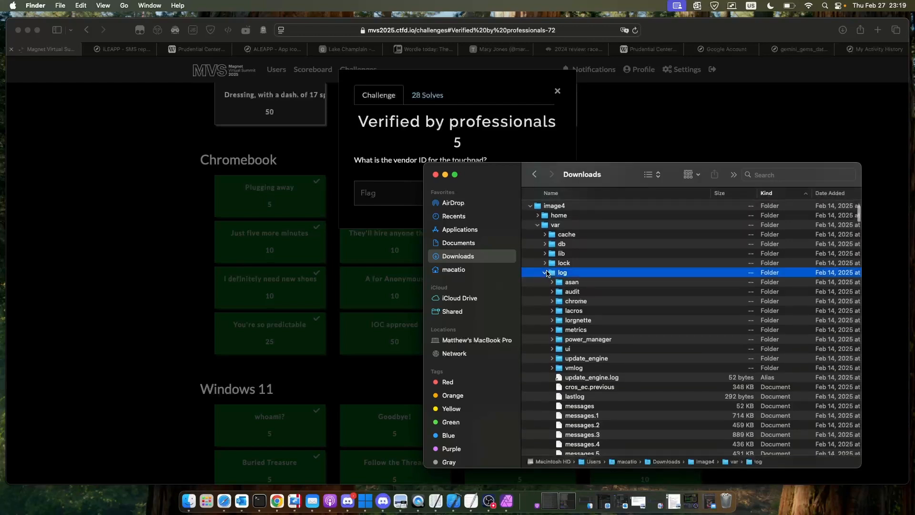
scroll(547, 272, "up", 2)
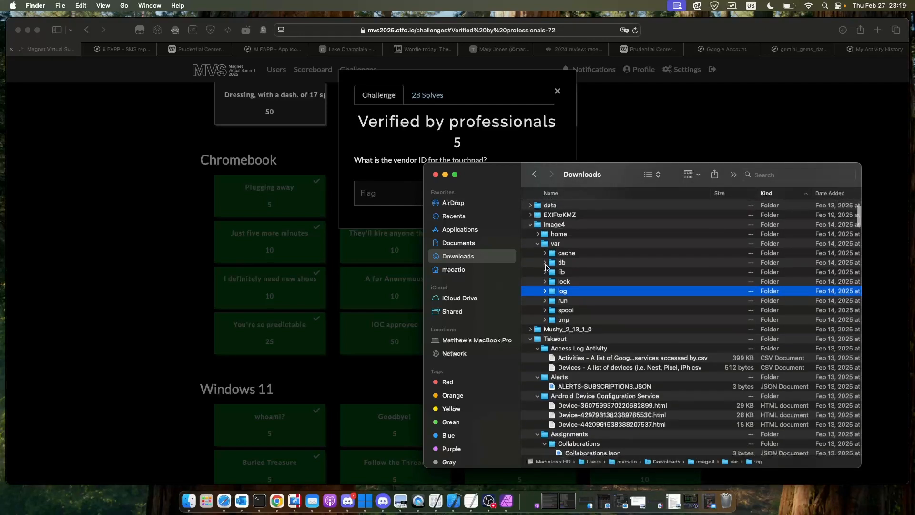
- Expand the cache and fwupd folders inside var of image4 and open devices.json in Xcode
left_click(545, 254)
scroll(589, 329, "down", 5)
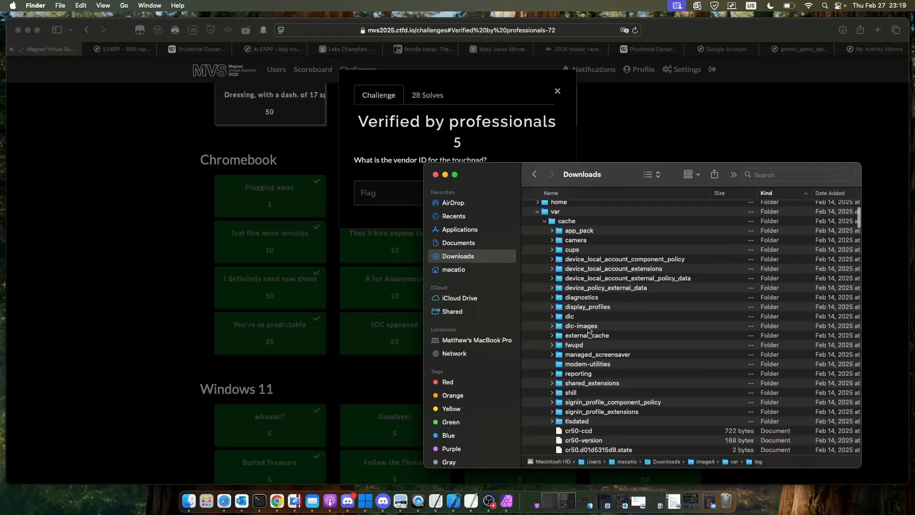
scroll(588, 329, "down", 2)
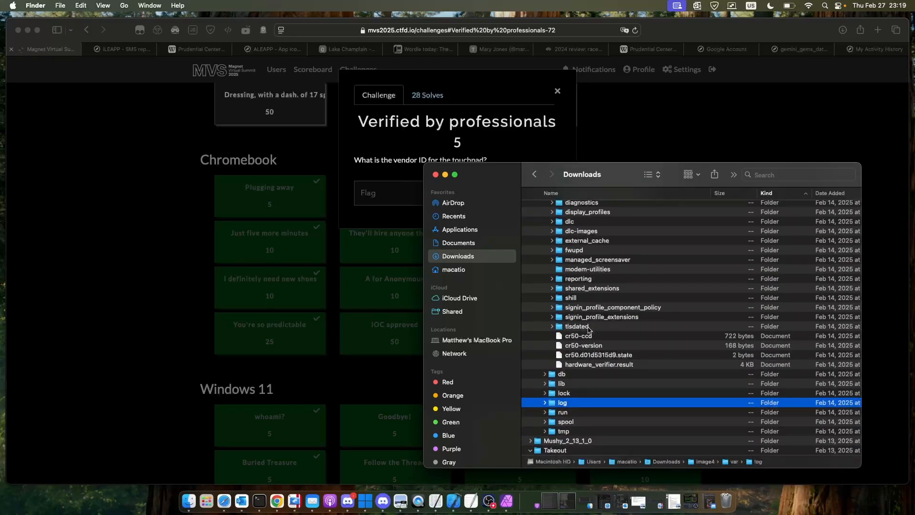
scroll(588, 329, "up", 6)
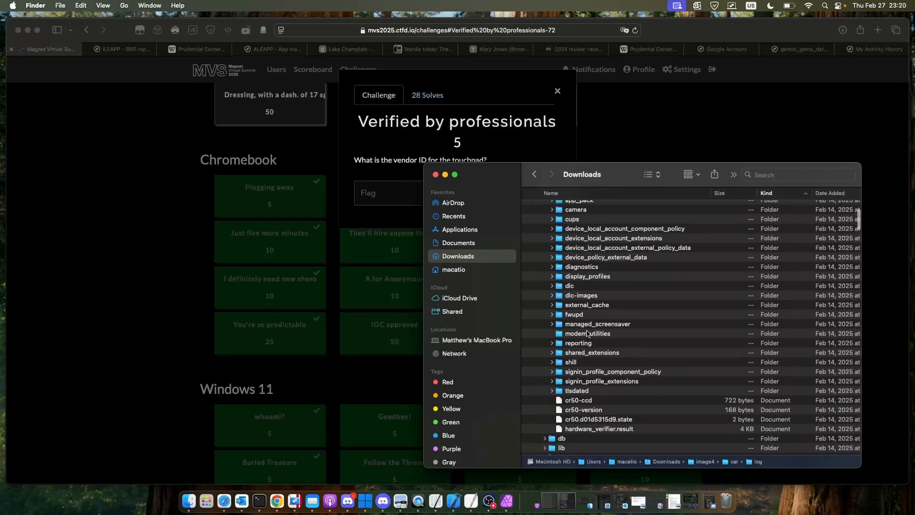
scroll(565, 309, "up", 2)
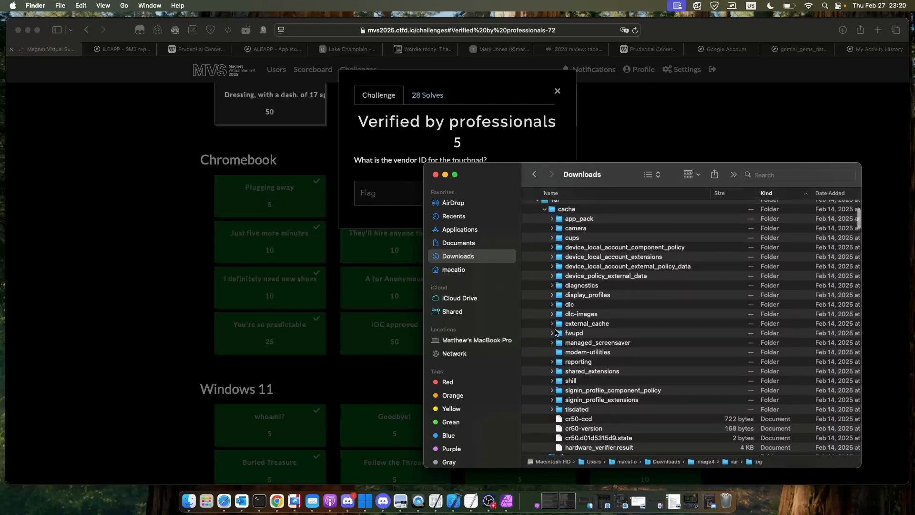
left_click(553, 333)
scroll(560, 334, "down", 2)
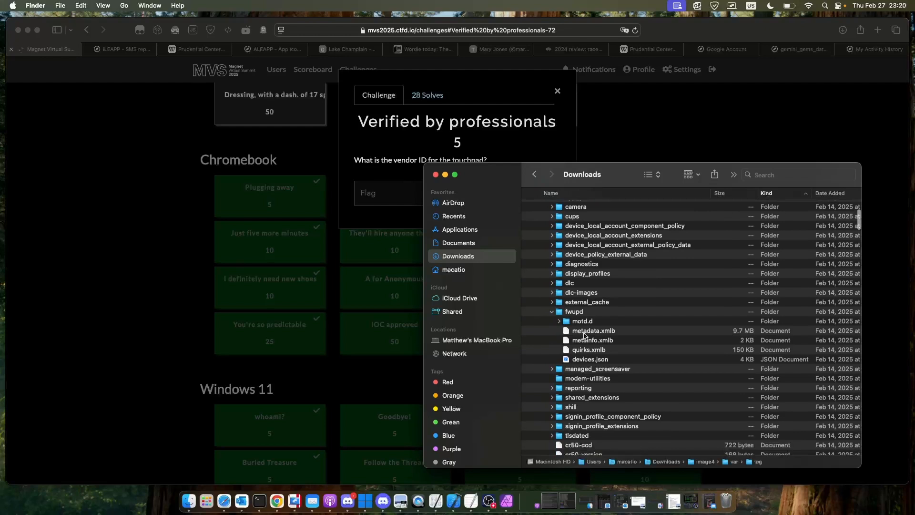
double_click(590, 360)
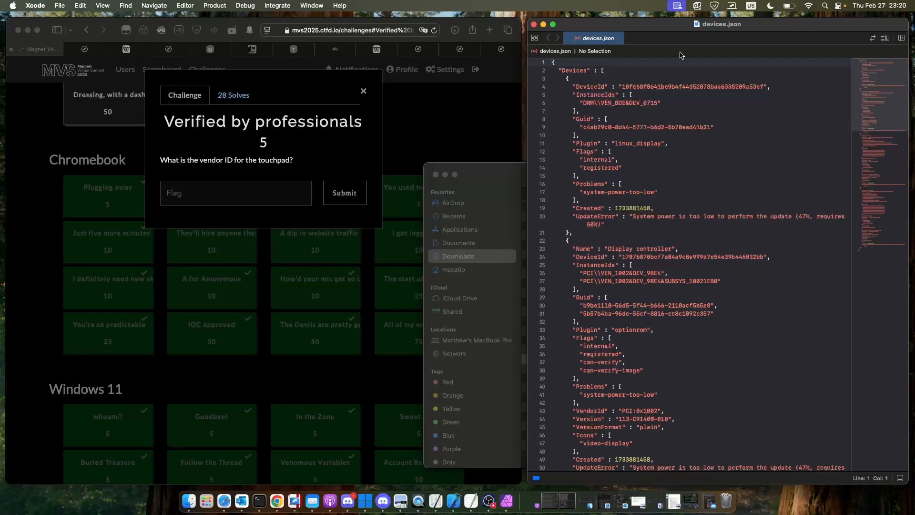
- Search devices.json for "touch" and highlight the vendor ID in the Touchpad entry's HIDRAW VEN line
key("super+f")
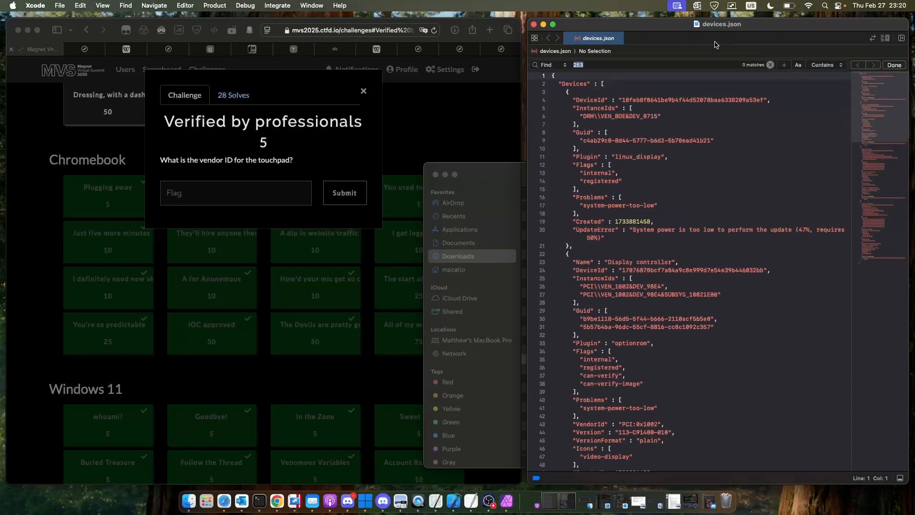
type("touch")
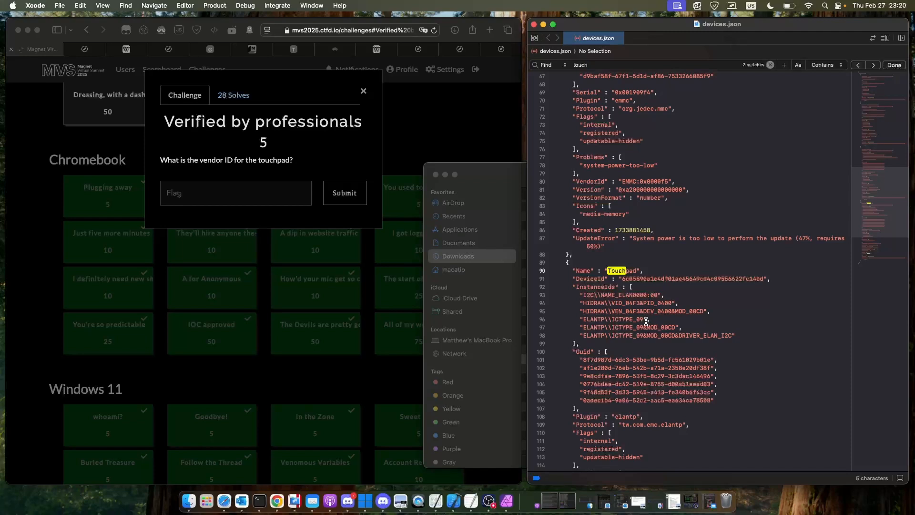
left_click_drag(640, 311, 622, 313)
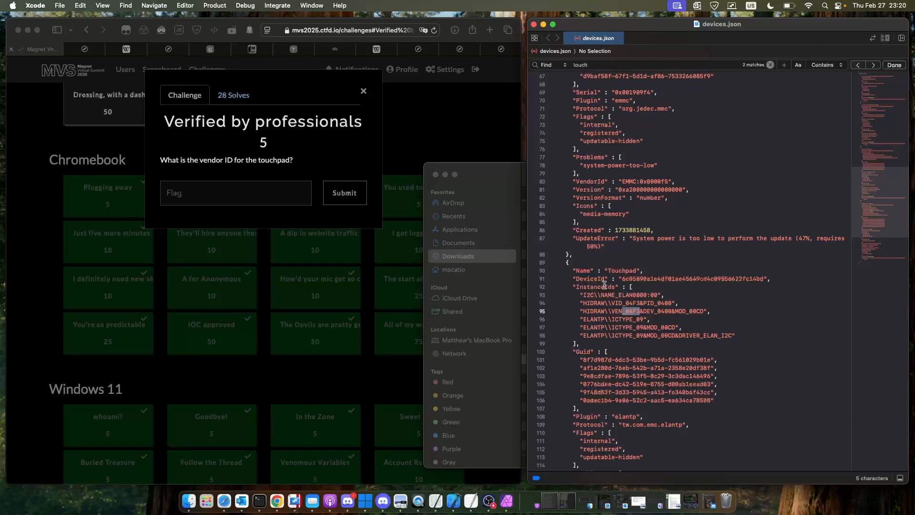
- Close the Verified by professionals challenge, open Feeling: Connected in Safari, and close the devices.json window
left_click(444, 136)
left_click(445, 135)
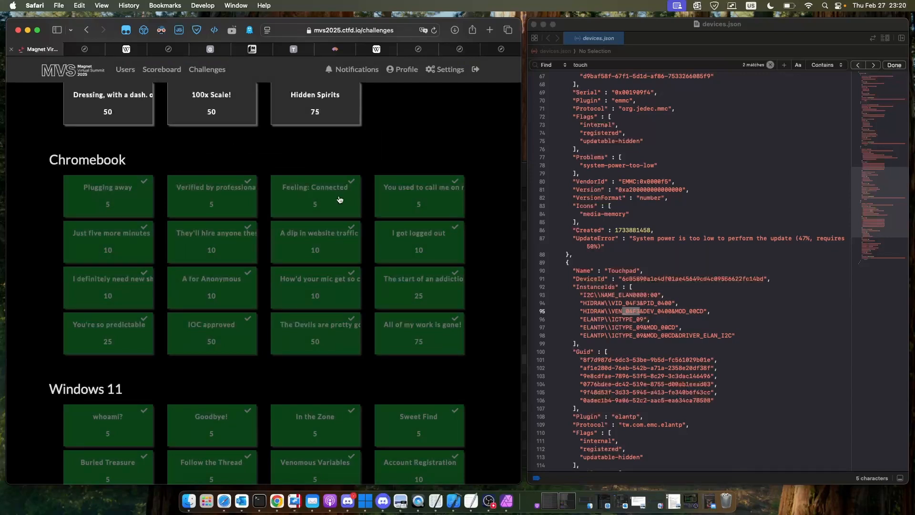
left_click(354, 198)
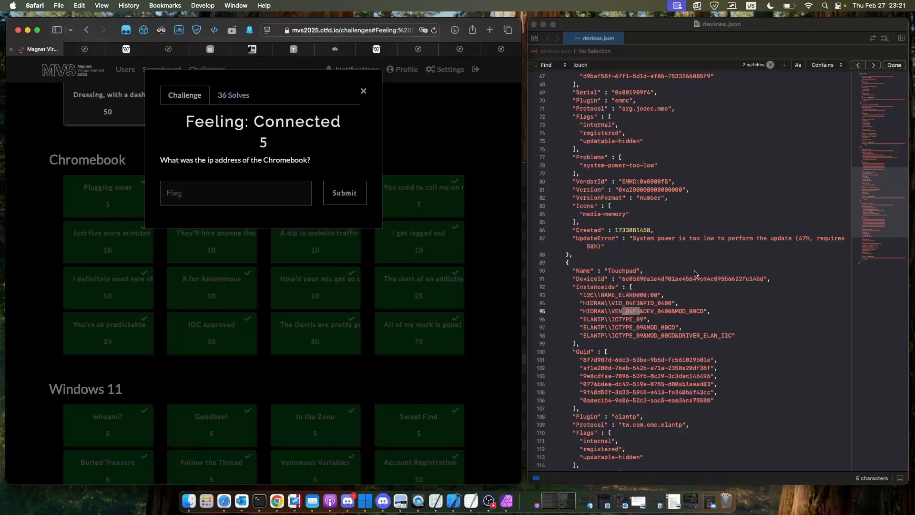
left_click(534, 24)
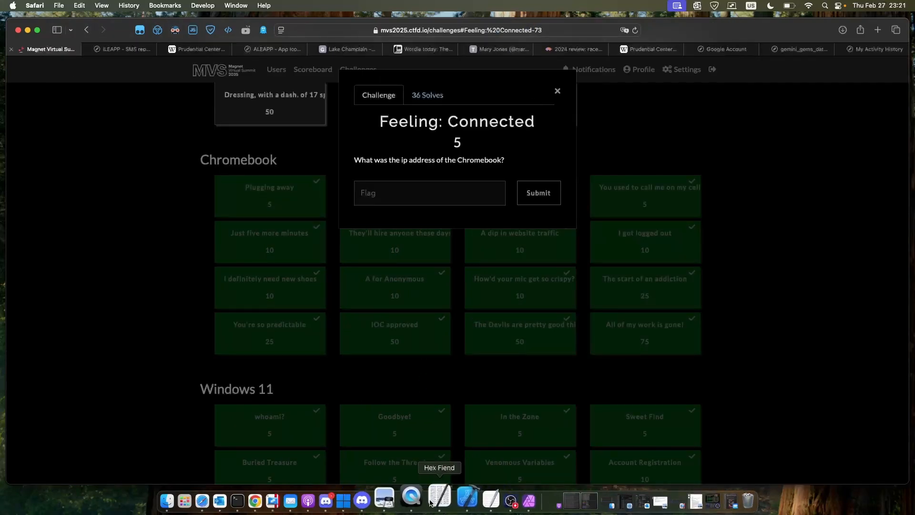
- Bring up an empty Hex Fiend window and collapse the fwupd and cache folders in Finder
left_click(431, 502)
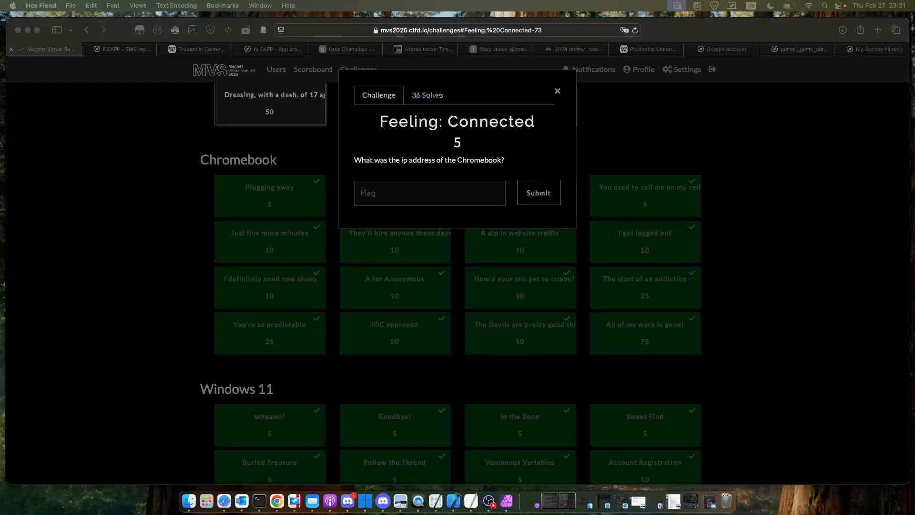
left_click_drag(914, 108, 765, 117)
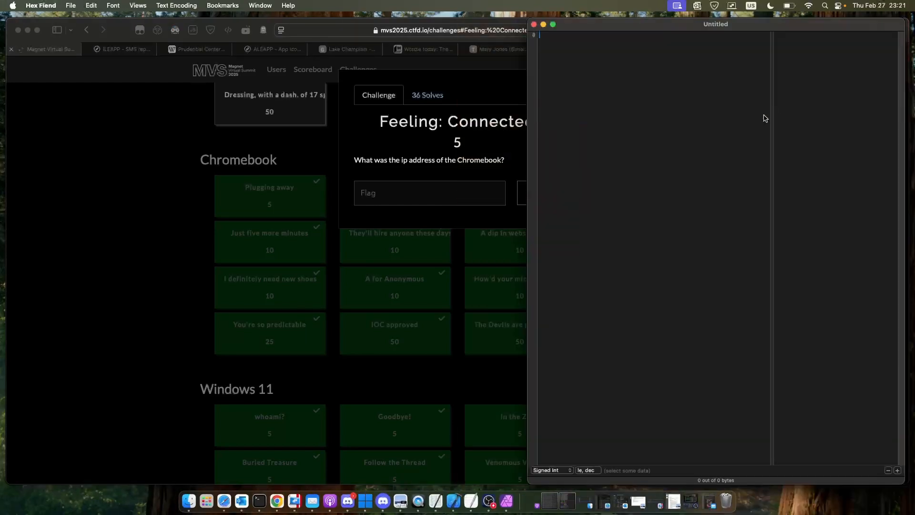
left_click(189, 497)
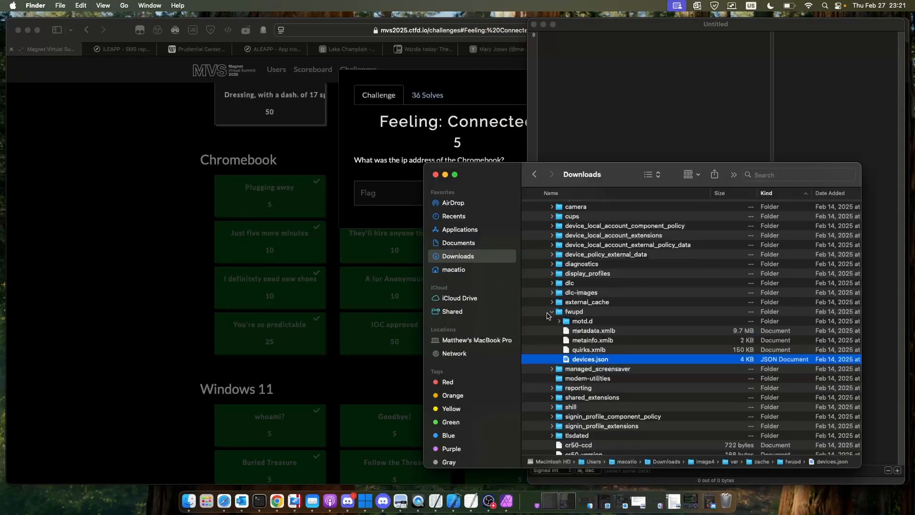
left_click(552, 314)
scroll(548, 276, "up", 3)
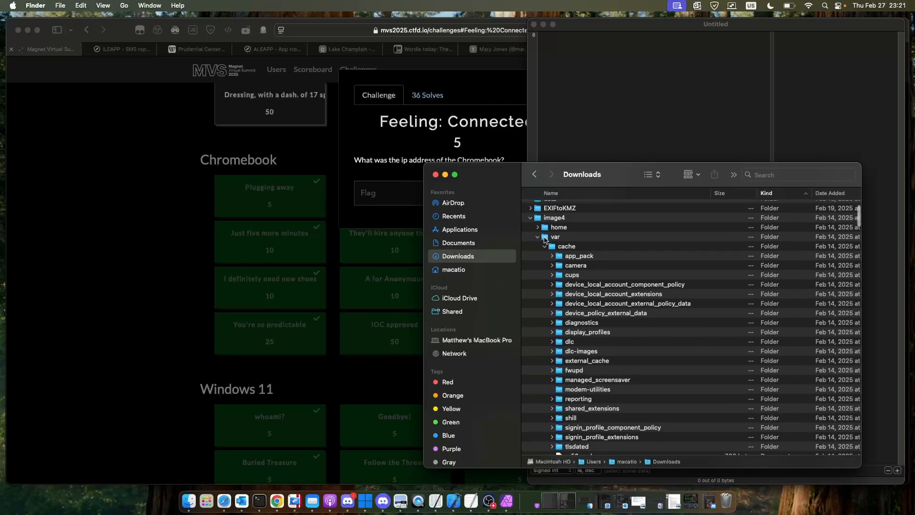
left_click(544, 246)
left_click(544, 246)
- Expand the log folder under var and load its messages.1 file into the Hex Fiend window
scroll(552, 270, "down", 1)
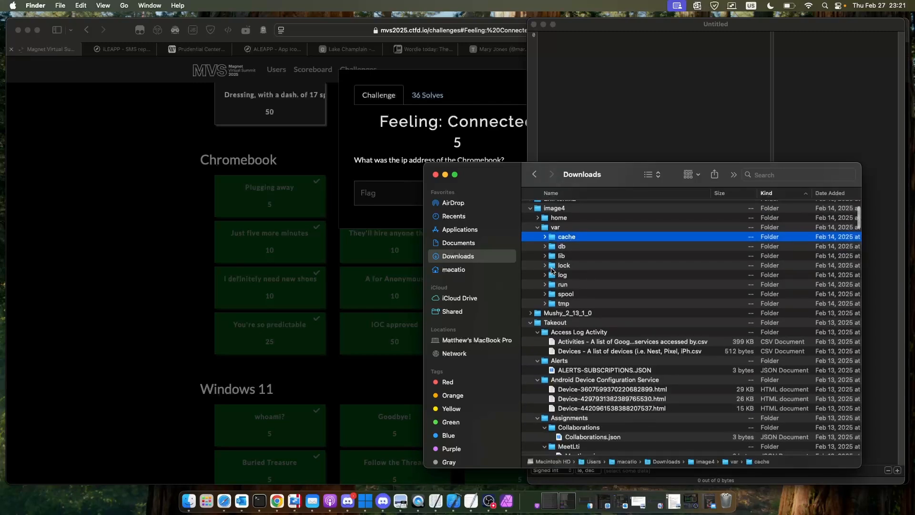
left_click(545, 275)
scroll(549, 286, "down", 5)
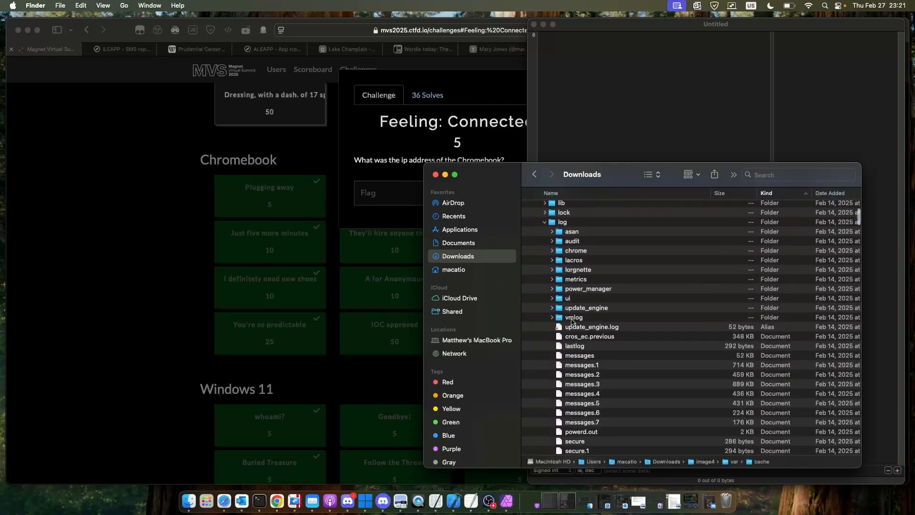
left_click(590, 339)
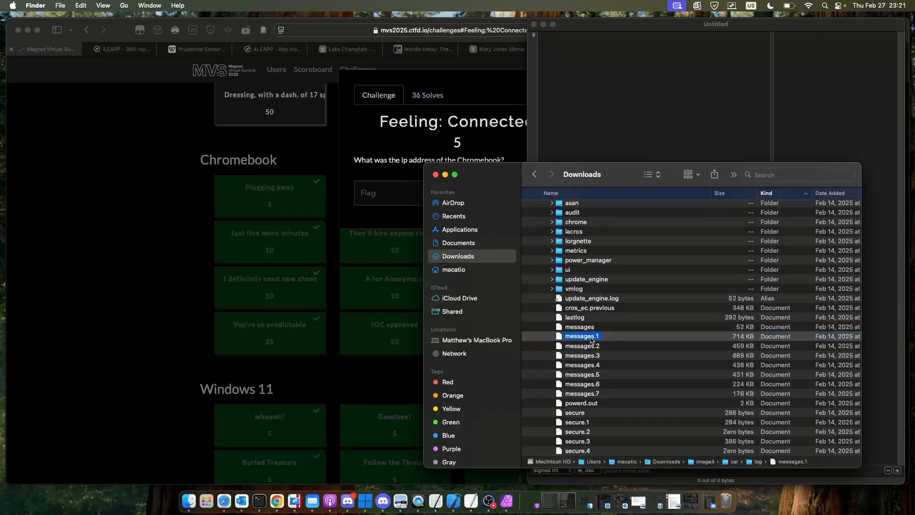
left_click_drag(591, 342, 630, 154)
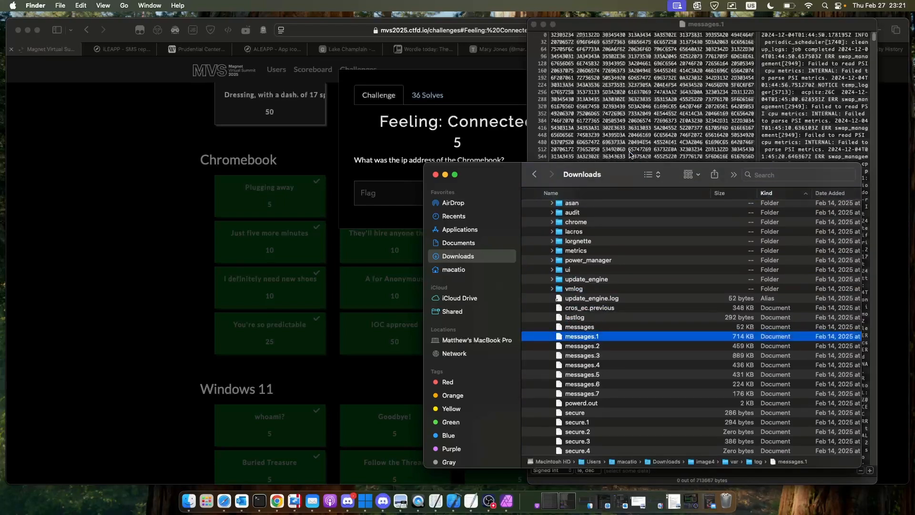
left_click(660, 115)
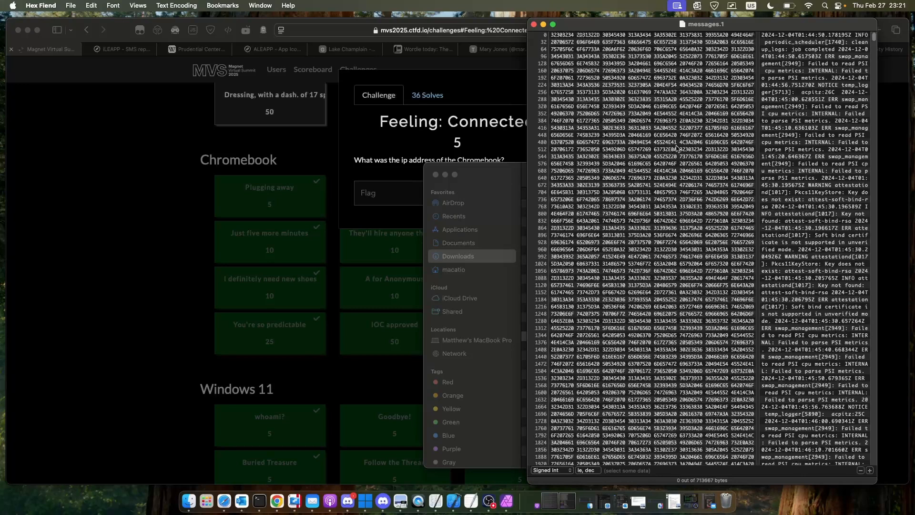
- Search messages.1 for the text 172
key("super+f")
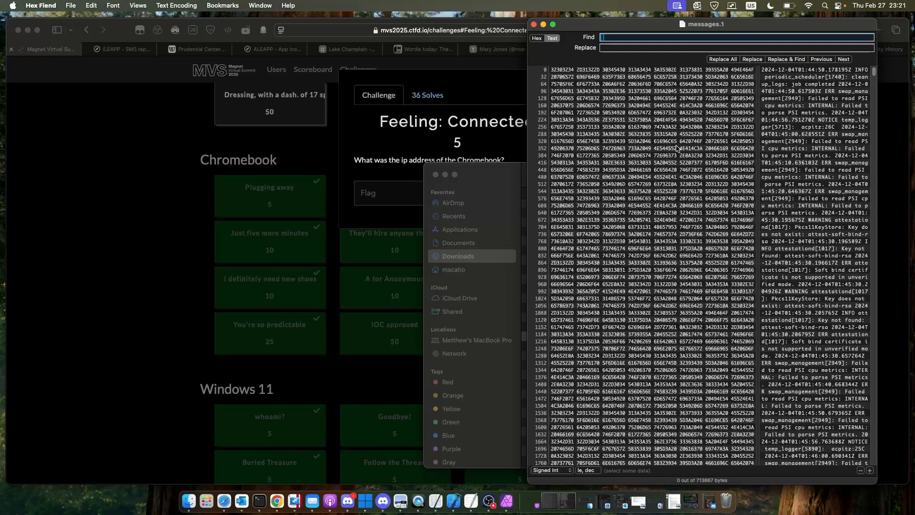
type("172")
key("Return")
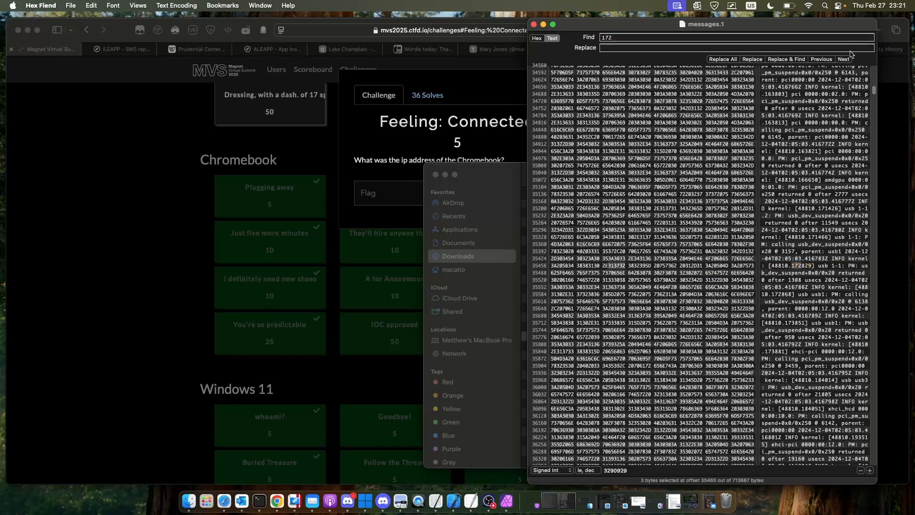
- Step backward through the 172 matches to the avahi-daemon address record for wlan0 and highlight its IP address
left_click(824, 60)
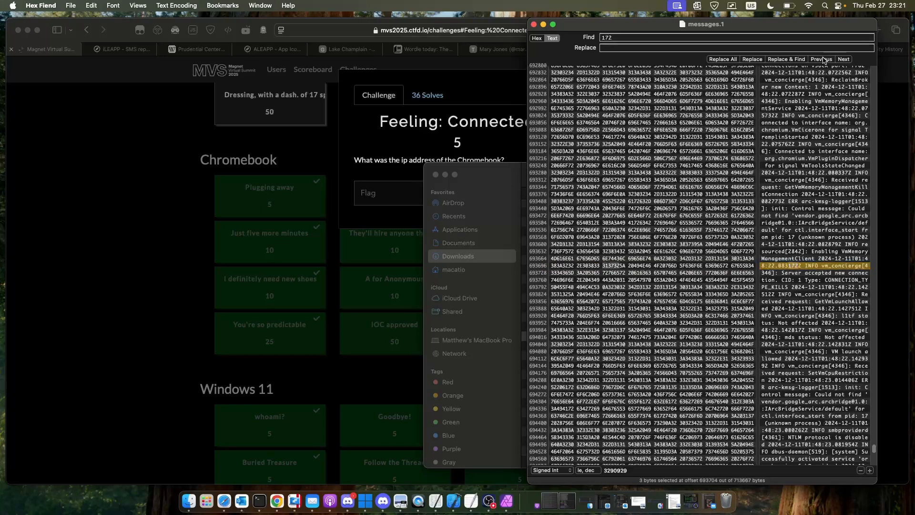
left_click(823, 59)
left_click(824, 60)
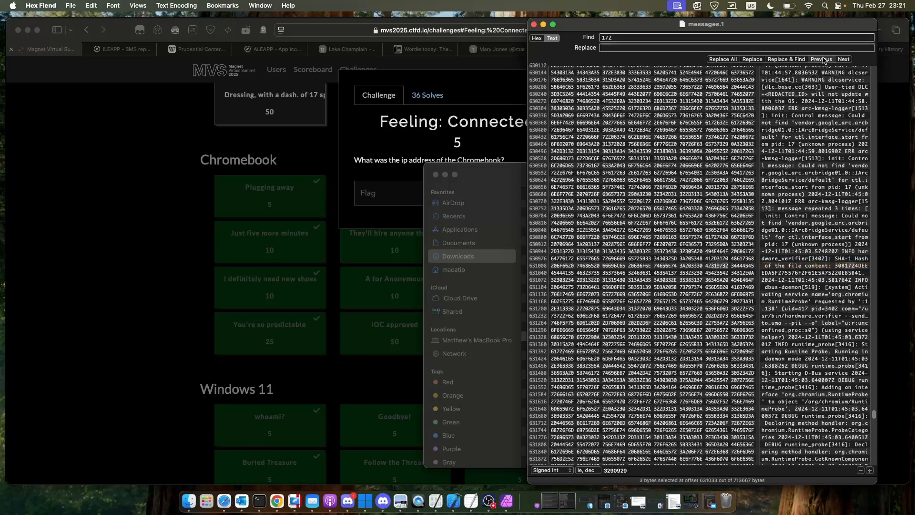
left_click(823, 60)
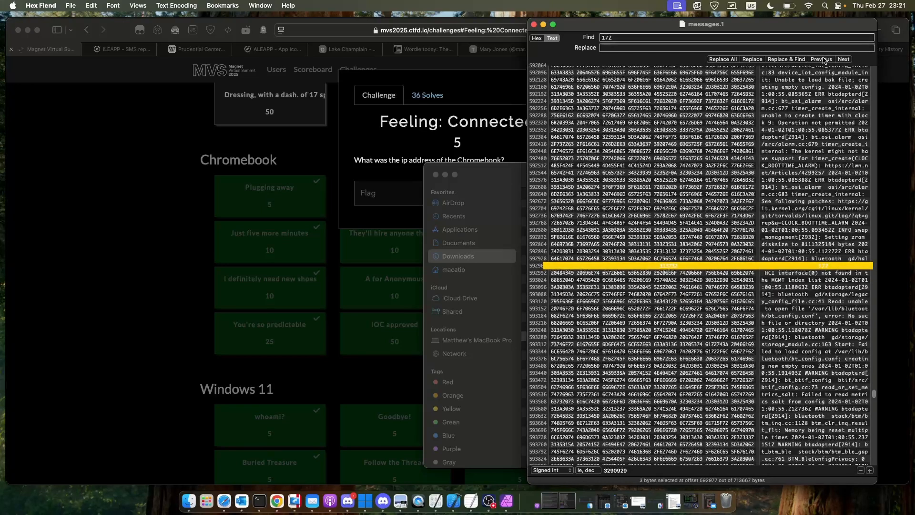
left_click(823, 60)
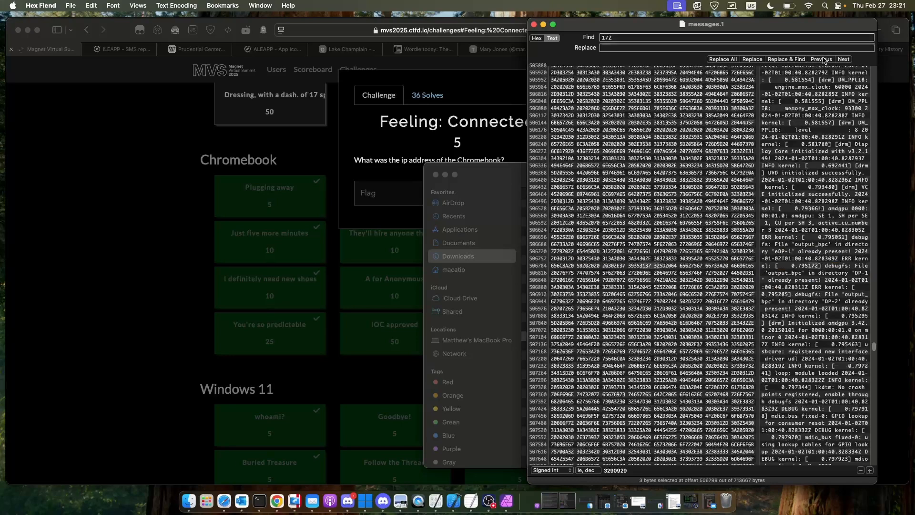
left_click(823, 59)
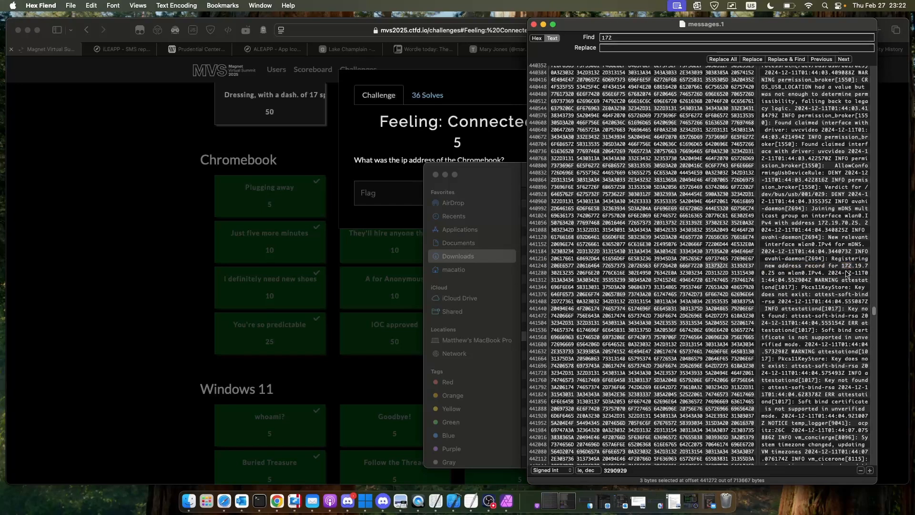
left_click_drag(843, 266, 775, 275)
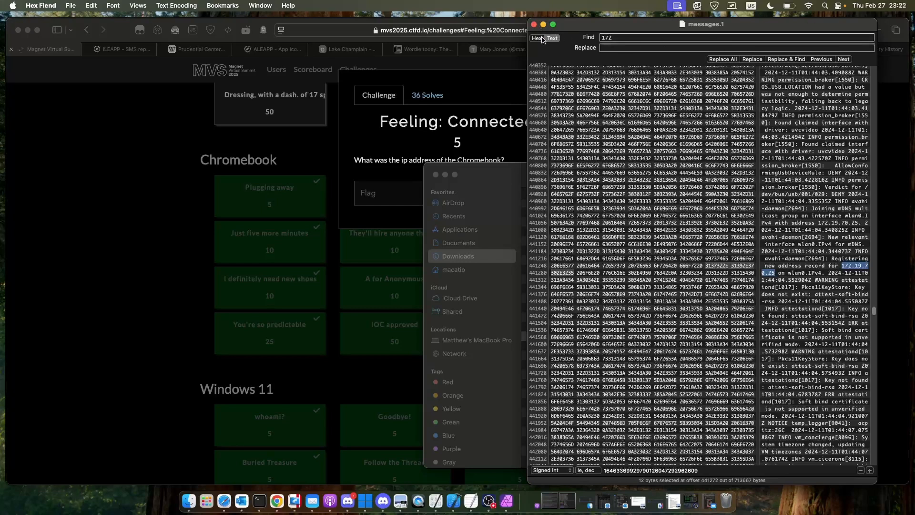
- Return to Safari, close the Feeling: Connected challenge and open They'll hire anyone these days
left_click(230, 223)
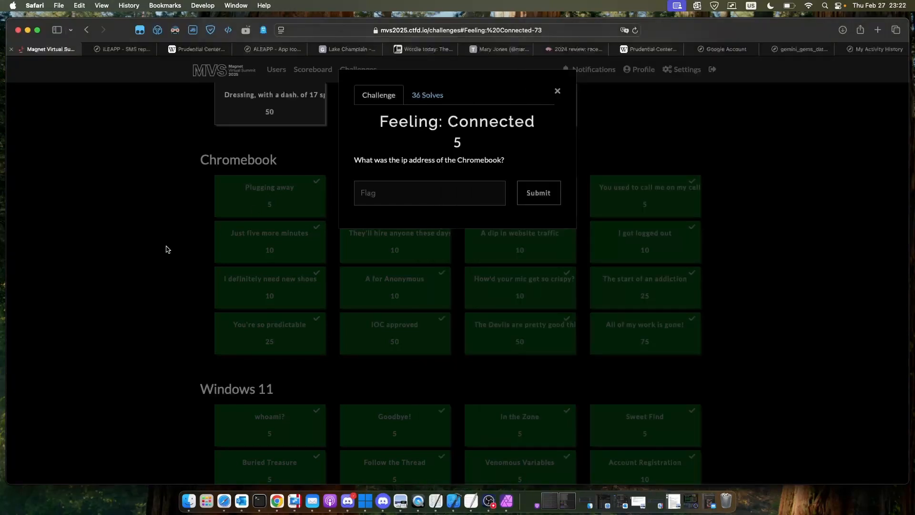
left_click(258, 223)
scroll(293, 208, "down", 1)
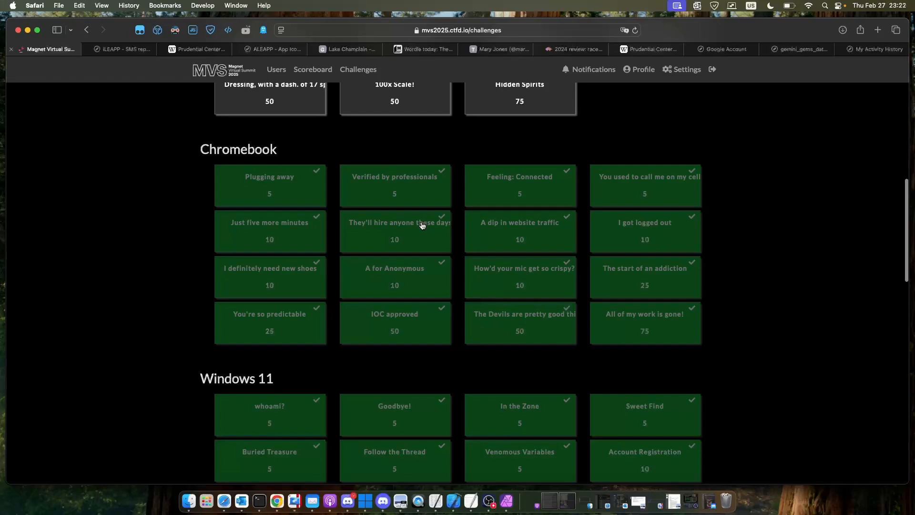
left_click(422, 226)
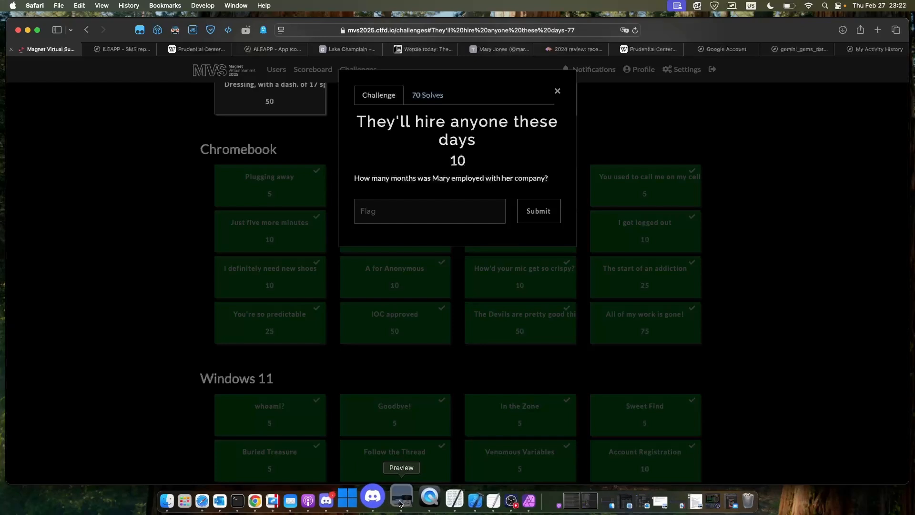
- Open marysresume.pdf in Preview to view the employment dates, and bring the messages.1 window to the front
right_click(399, 503)
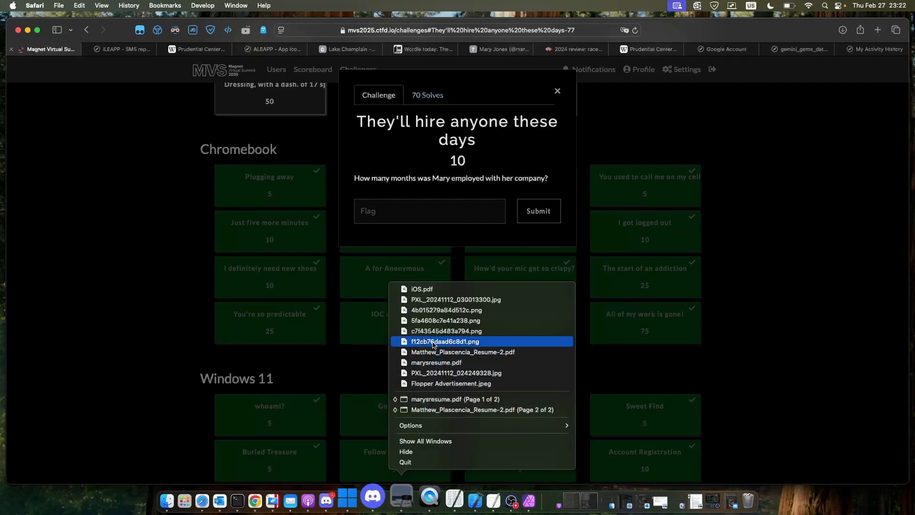
left_click(447, 362)
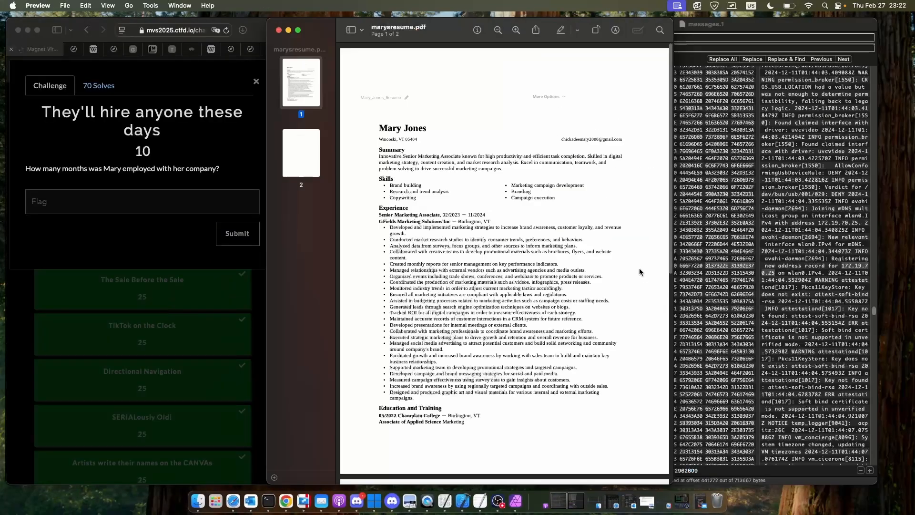
left_click(693, 32)
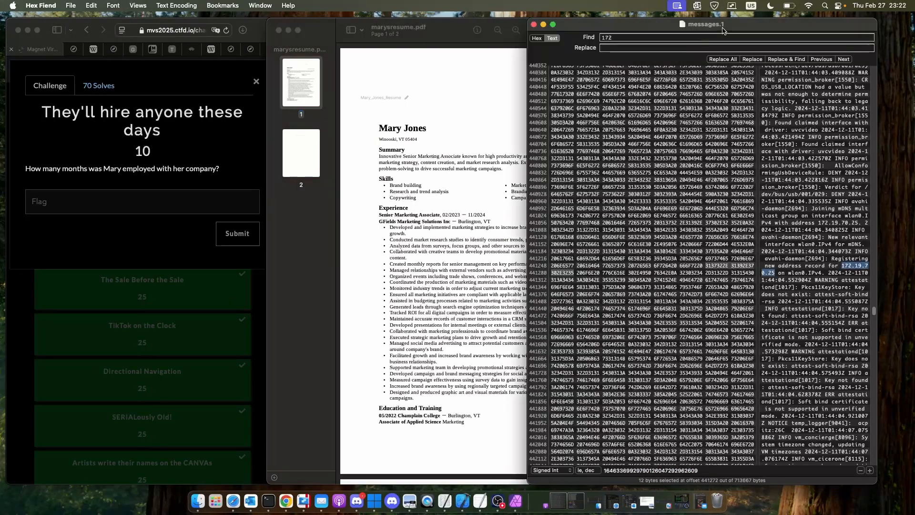
- Put away the messages.1 window and examine the employment dates in the Experience section of marysresume.pdf
left_click(544, 25)
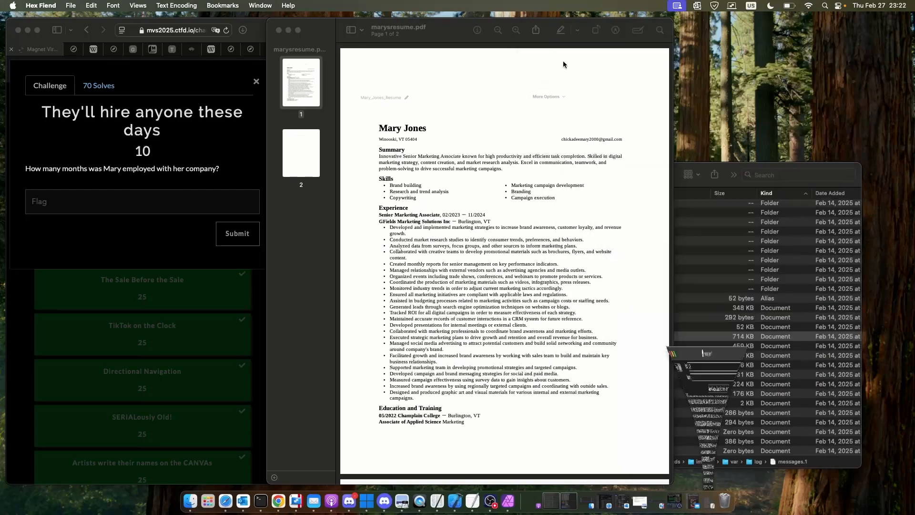
scroll(655, 141, "down", 3)
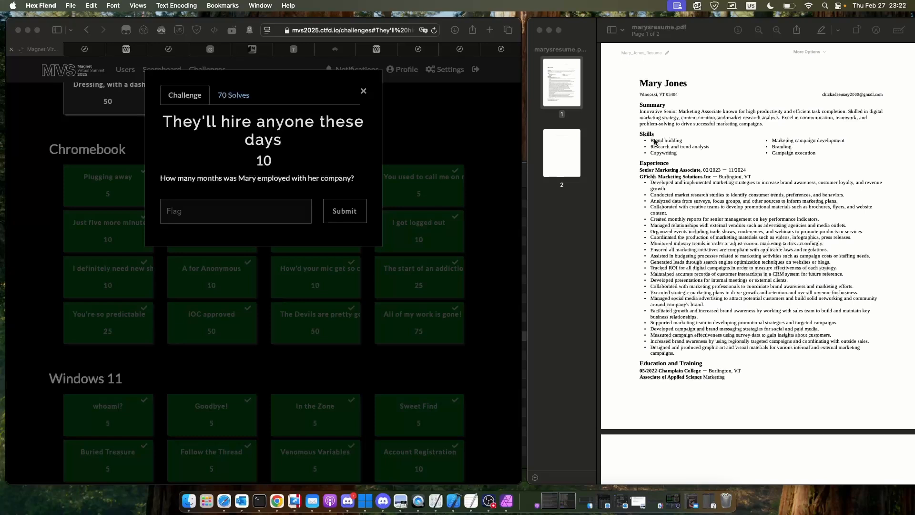
scroll(703, 117, "up", 2)
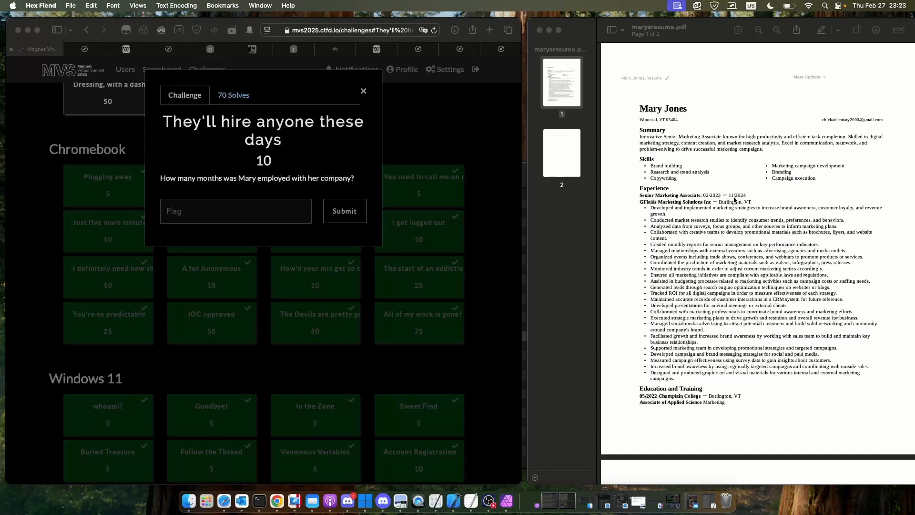
- Minimize the resume window, close the current challenge in Safari and open the A dip in website traffic challenge
left_click(550, 31)
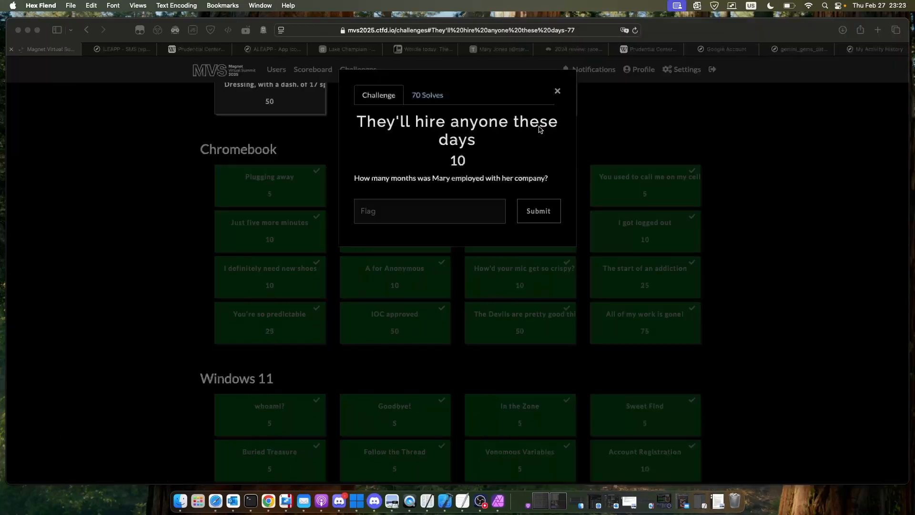
left_click(641, 117)
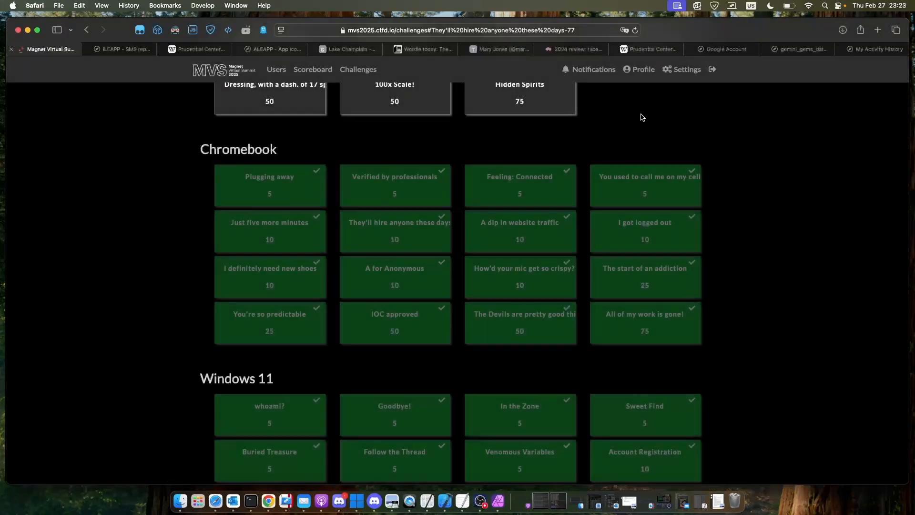
left_click(548, 230)
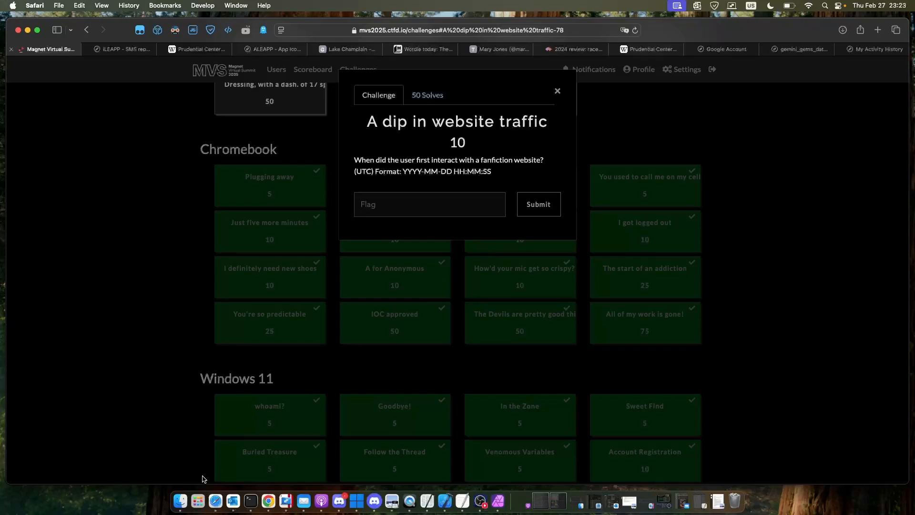
- Switch to Finder and collapse the var folder of image4 and the chronos and root folders under home
left_click(179, 496)
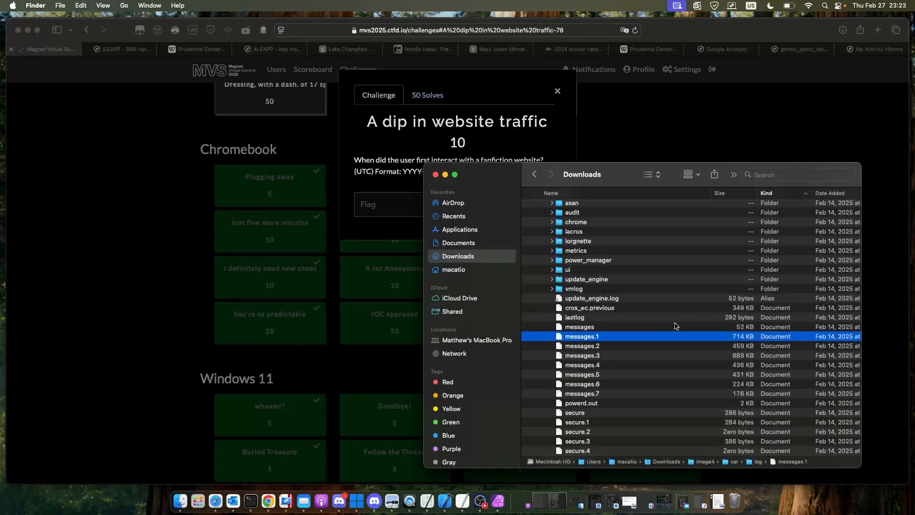
scroll(675, 326, "down", 5)
scroll(675, 326, "down", 15)
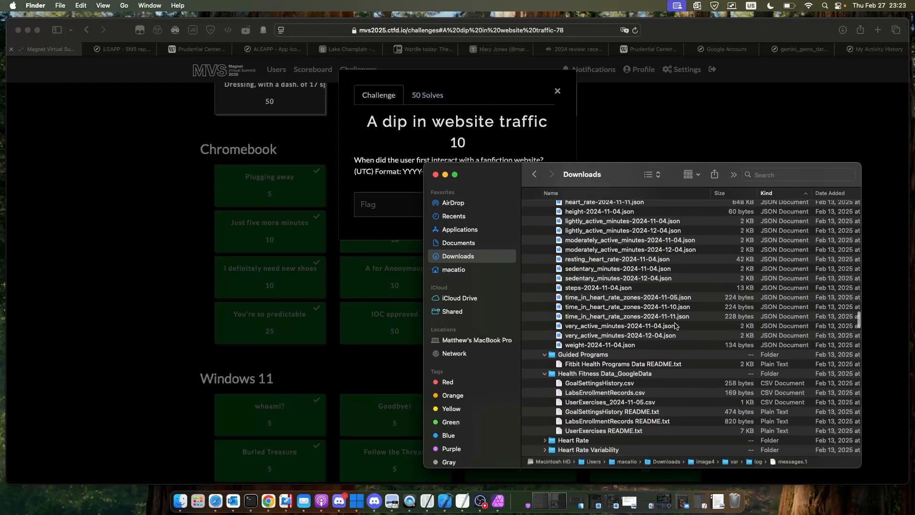
scroll(675, 326, "down", 15)
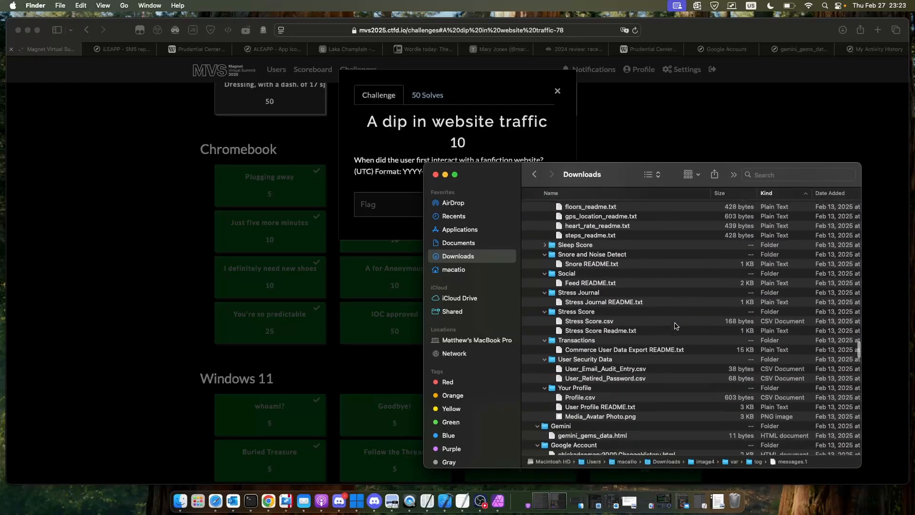
scroll(675, 326, "down", 3)
scroll(675, 326, "up", 10)
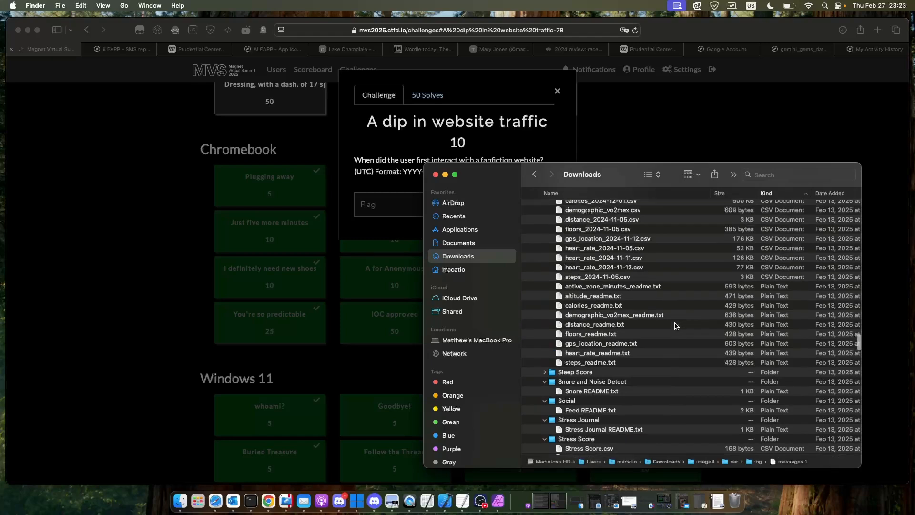
scroll(675, 326, "up", 15)
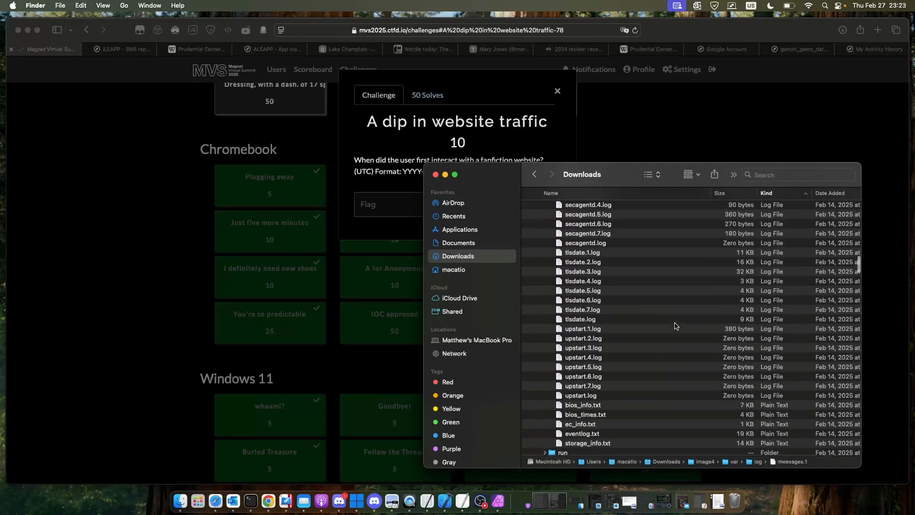
scroll(675, 326, "up", 20)
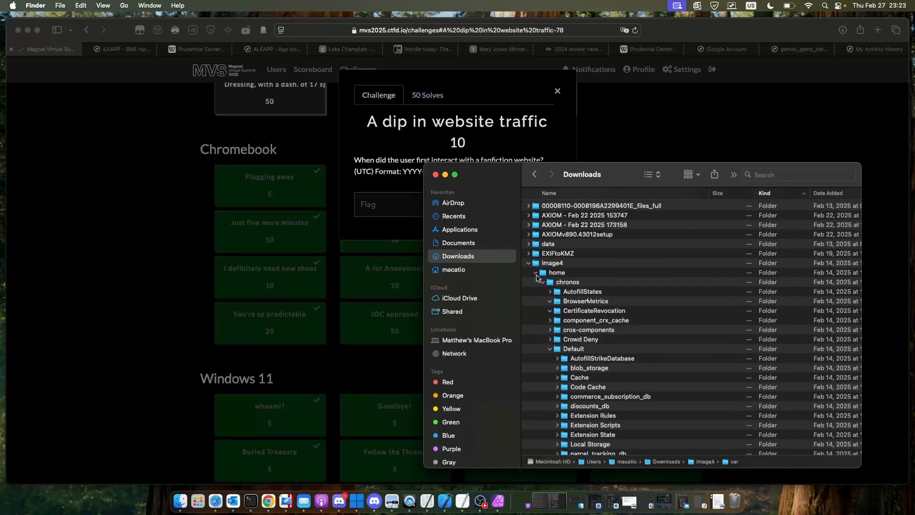
scroll(568, 304, "down", 3)
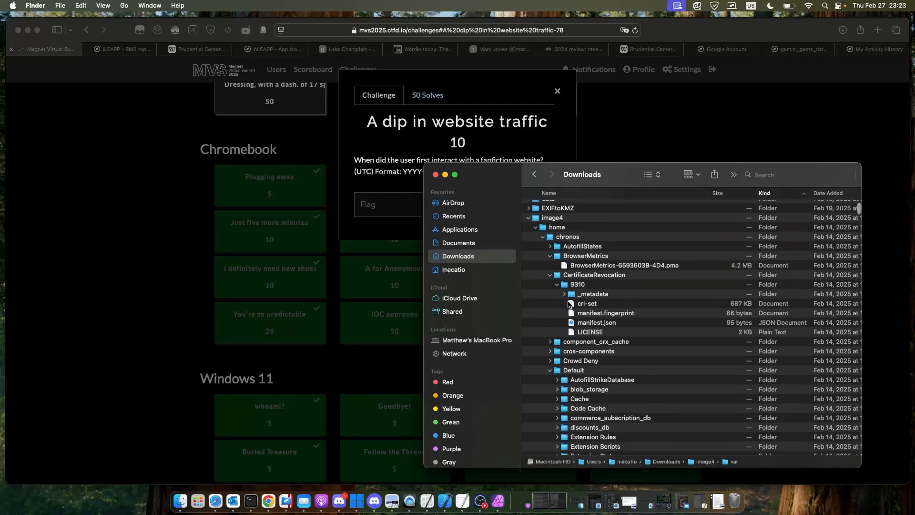
left_click(545, 239)
left_click(545, 249)
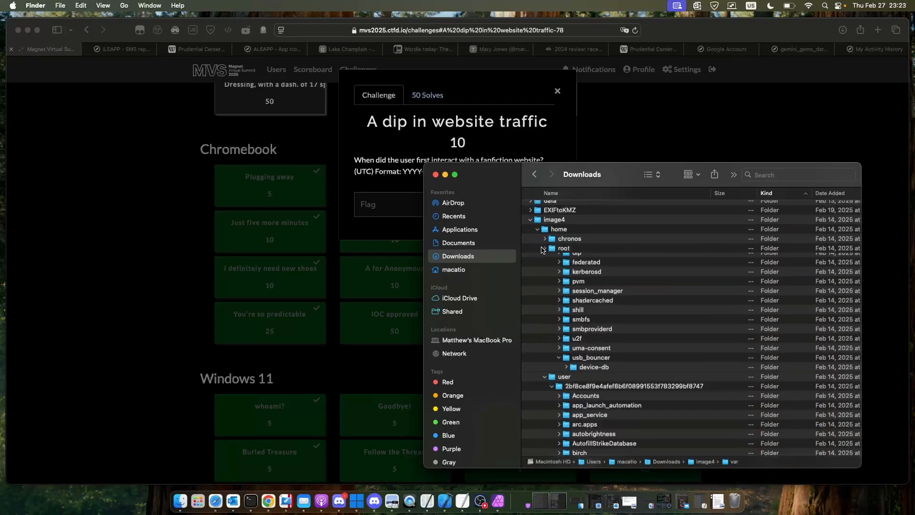
- Open the Web Data file from the user profile folder in image4 to inspect its contents, and close it
scroll(565, 281, "down", 10)
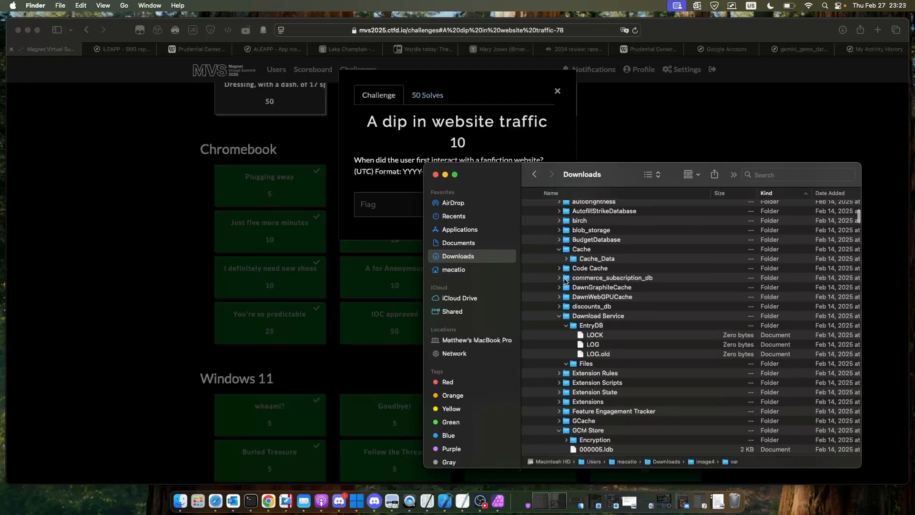
scroll(565, 282, "down", 15)
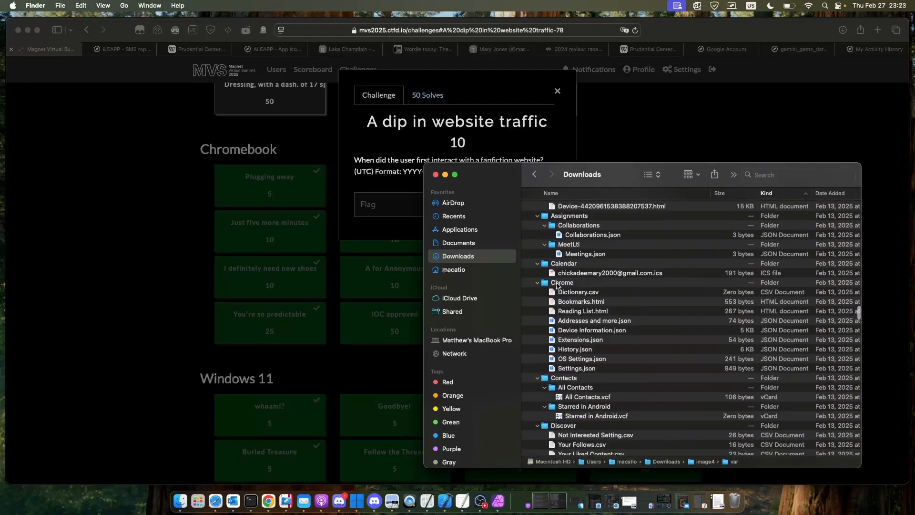
scroll(558, 285, "up", 10)
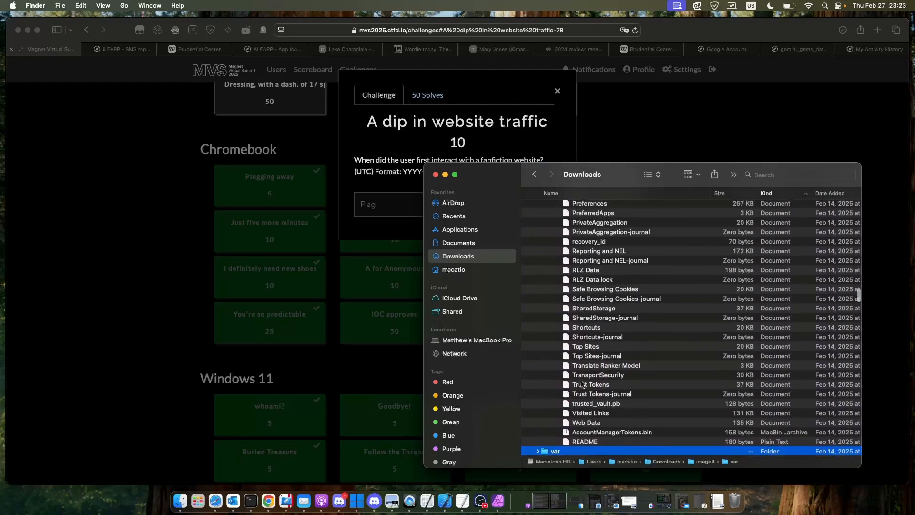
double_click(587, 422)
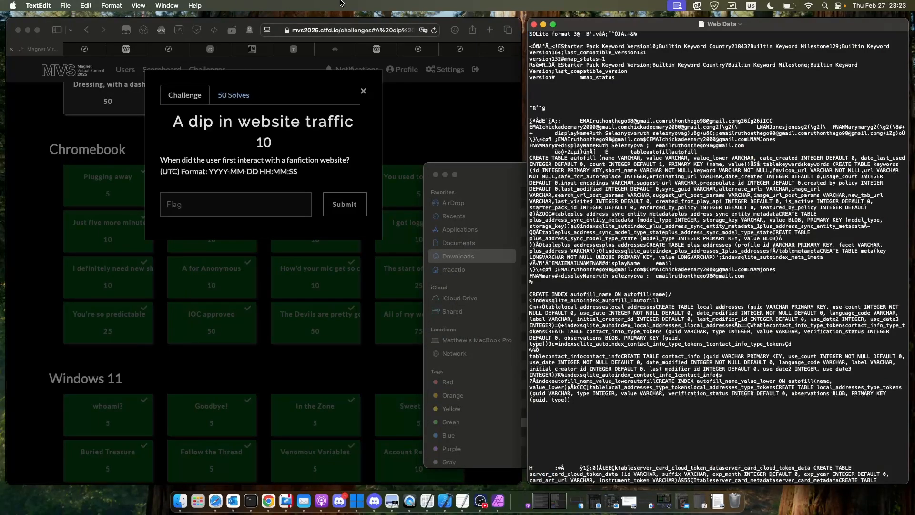
left_click(535, 25)
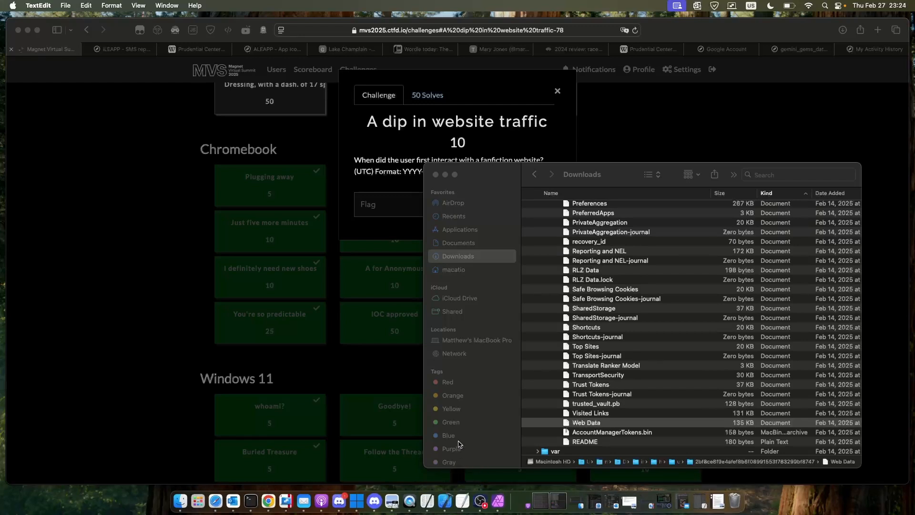
- Launch DB Browser for SQLite and dismiss its update notice
key("super+space")
type("db")
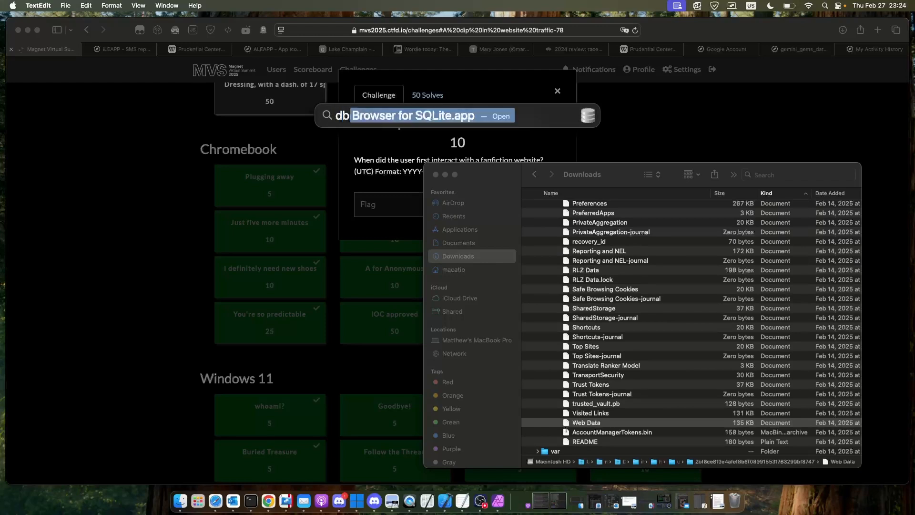
key("Return")
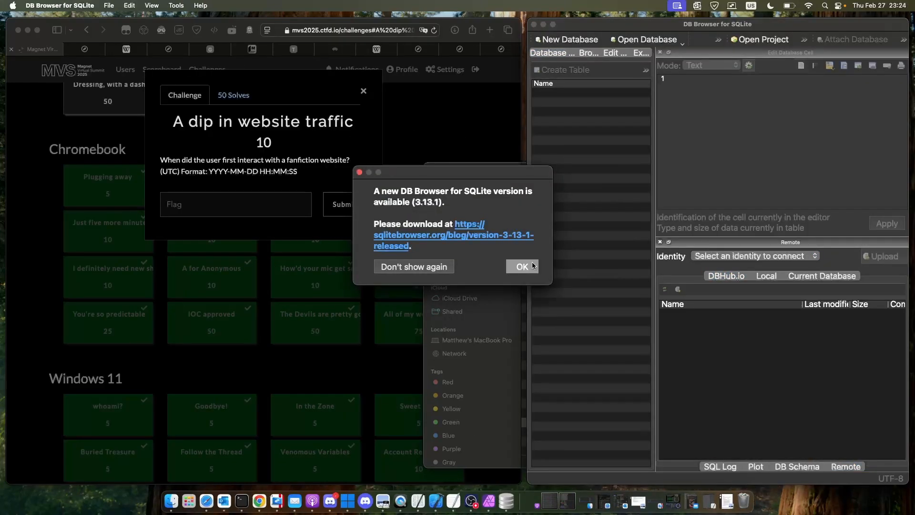
left_click(522, 266)
- Load the History file from the user profile folder in Finder into DB Browser for SQLite
left_click(483, 194)
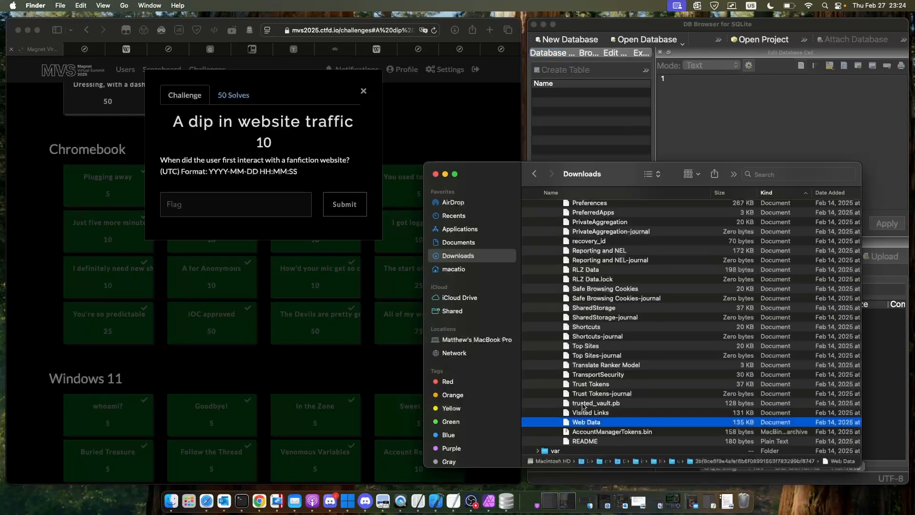
left_click_drag(586, 422, 619, 326)
scroll(620, 314, "up", 10)
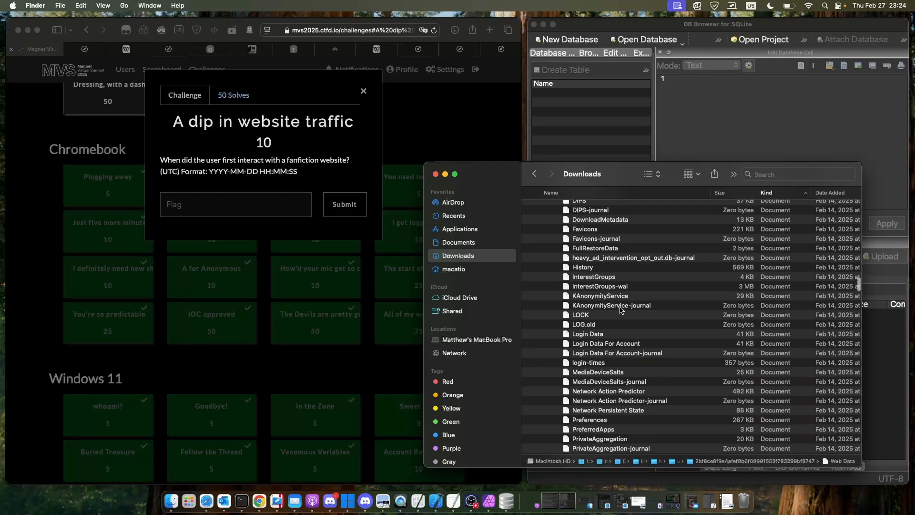
scroll(600, 305, "up", 3)
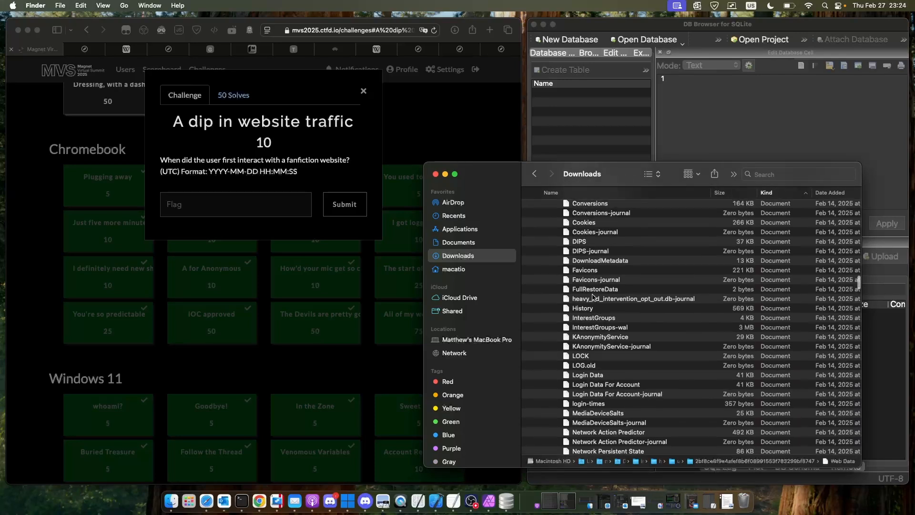
left_click(595, 309)
left_click_drag(623, 206, 697, 38)
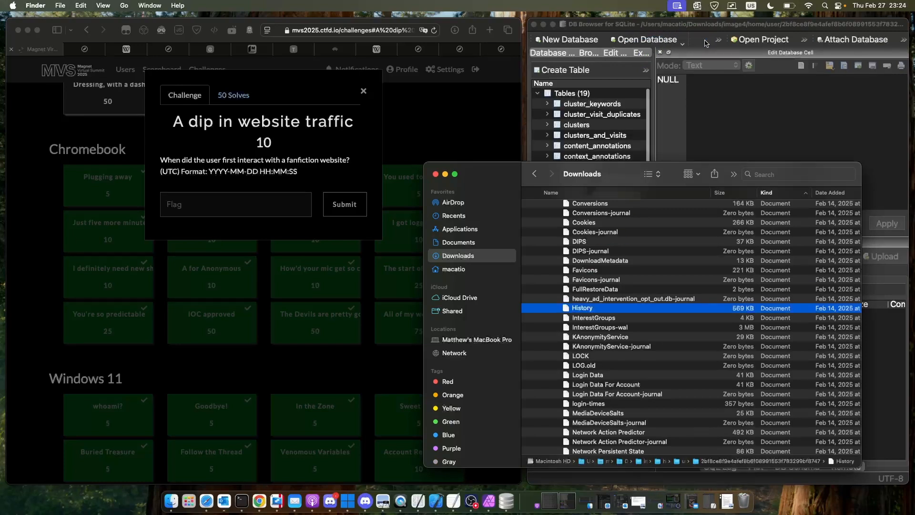
- Browse the data of the urls table in the History database
left_click(587, 54)
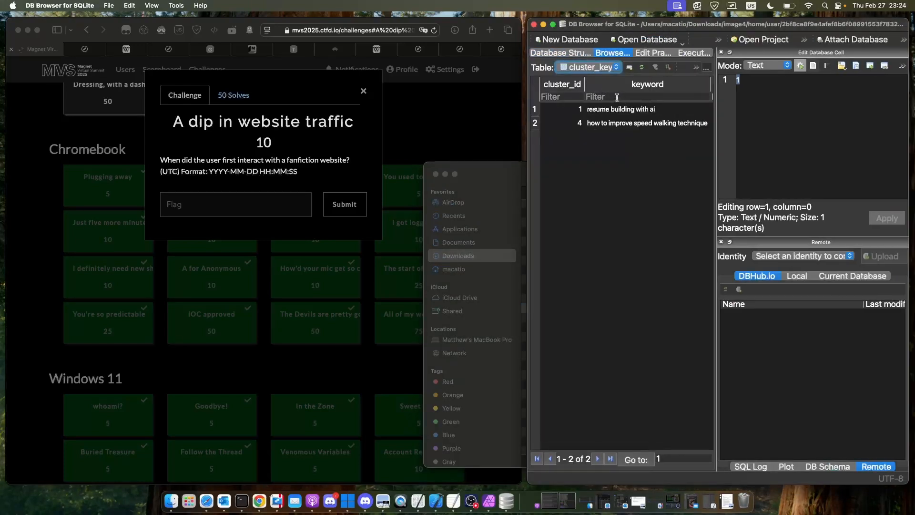
left_click(585, 67)
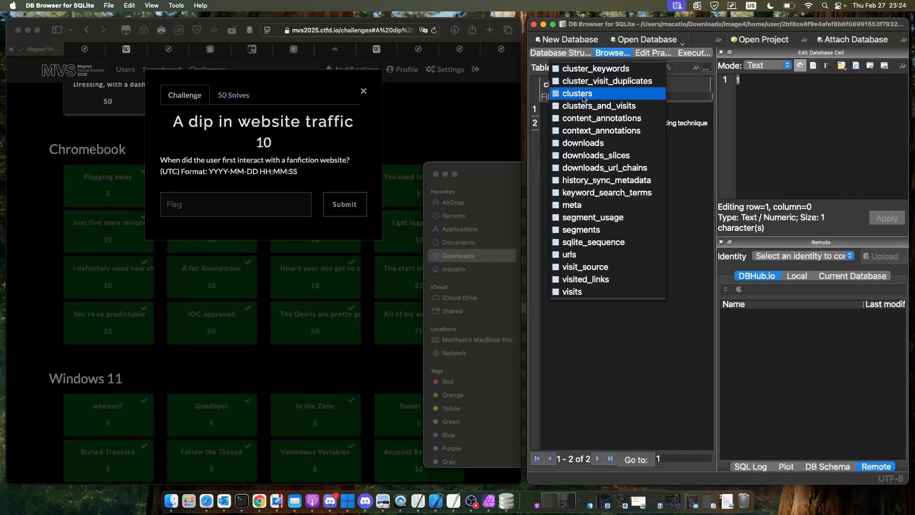
left_click(592, 254)
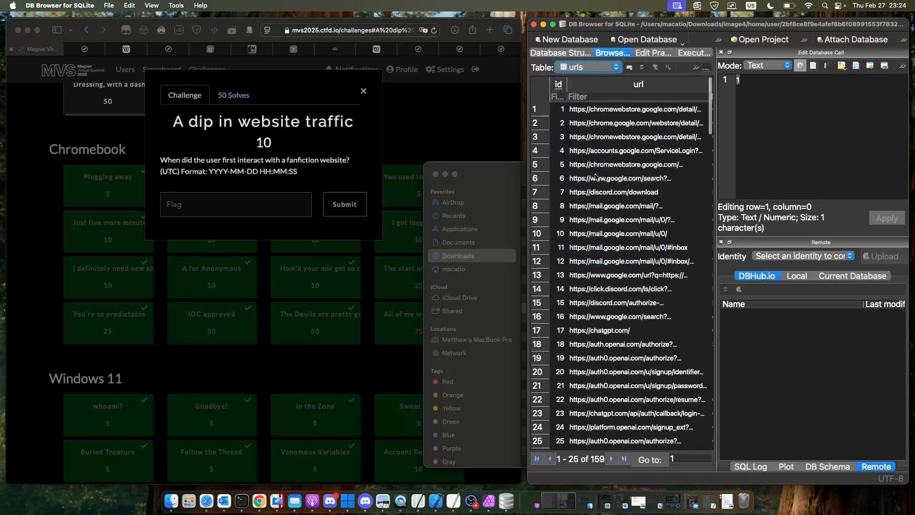
- Filter the url column of the urls table by fan
left_click(608, 108)
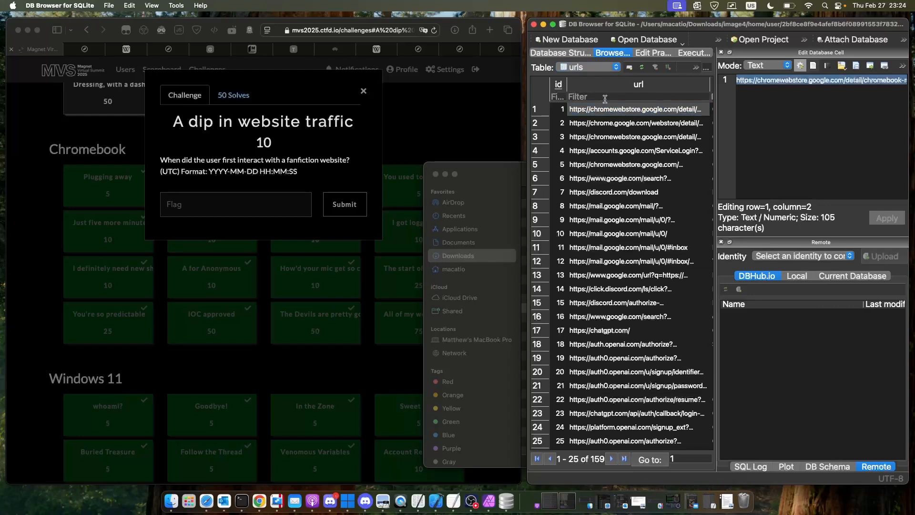
left_click(605, 99)
type("fan")
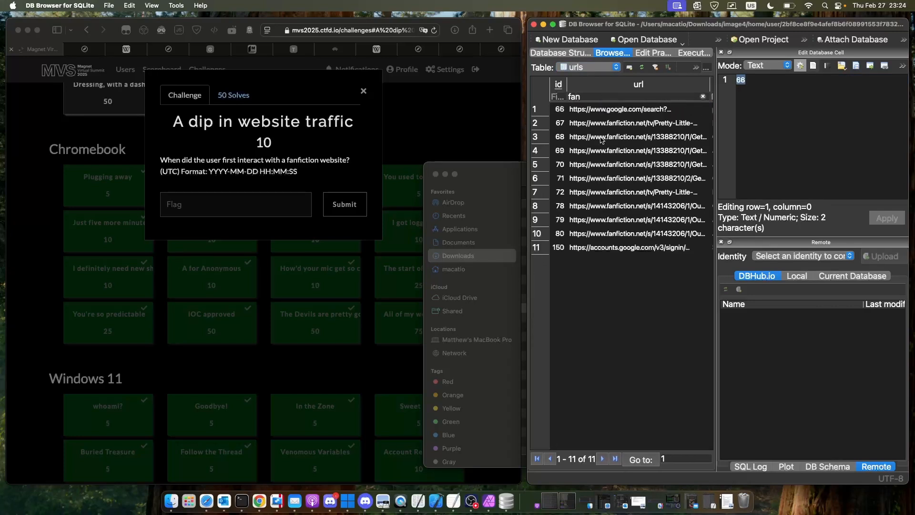
- Examine the titles and last visit times of the filtered rows, select row 10's last_visit_time, and return to the challenge in Safari
scroll(610, 141, "right", 5)
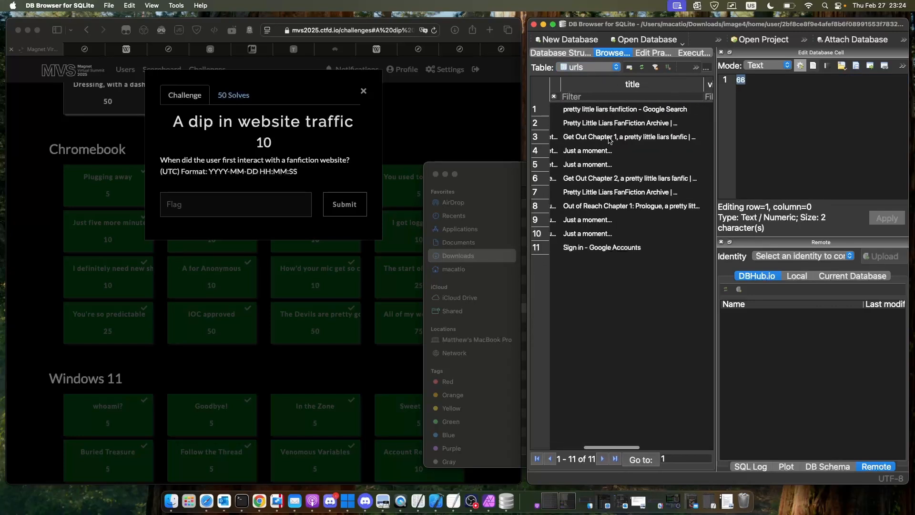
left_click(604, 237)
scroll(608, 236, "right", 5)
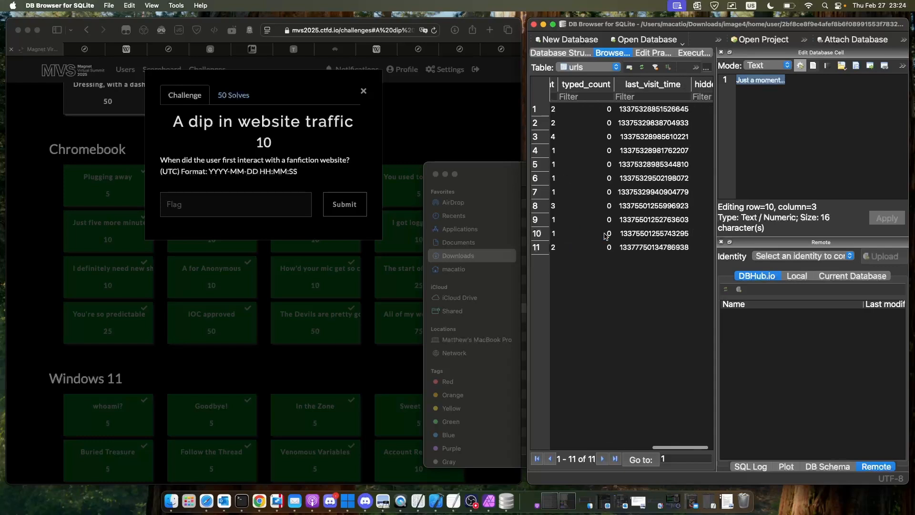
scroll(646, 237, "right", 2)
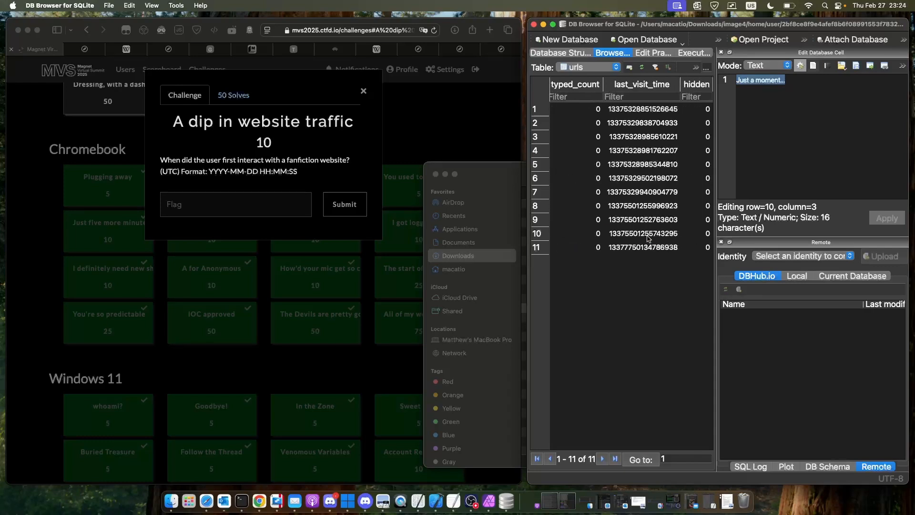
left_click(647, 238)
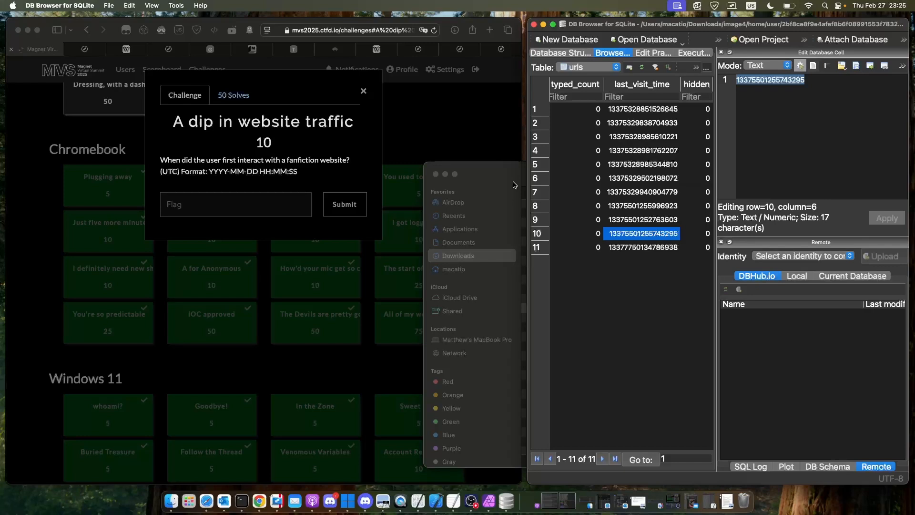
left_click(478, 133)
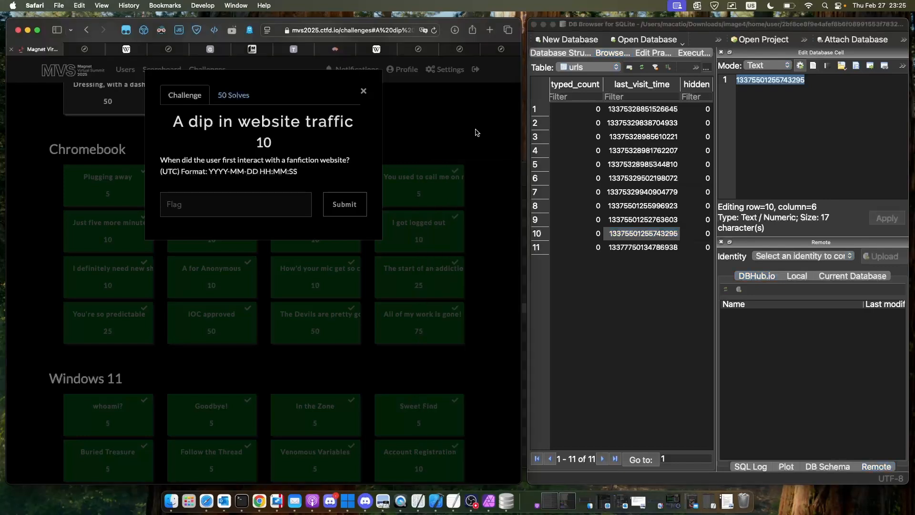
- Review the "You used to call me on my cell phone" challenge and open the "Just five more minutes" challenge
left_click(447, 127)
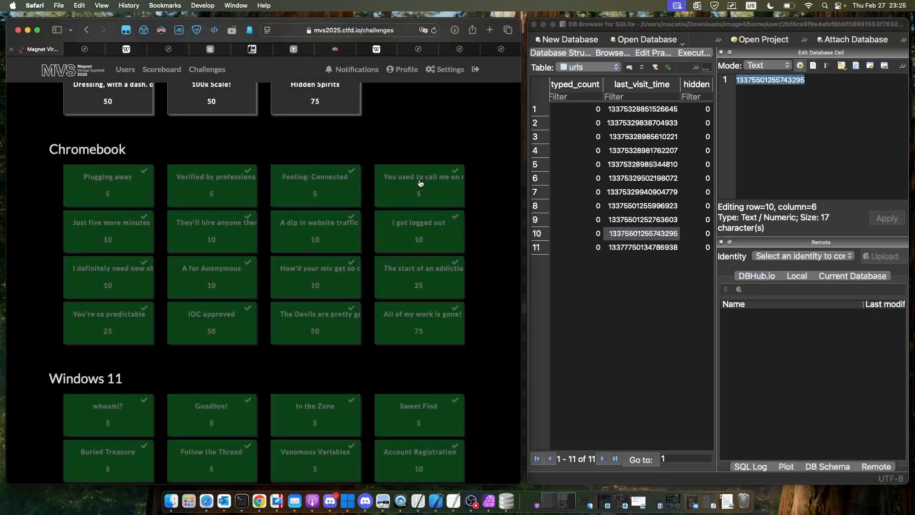
left_click(420, 182)
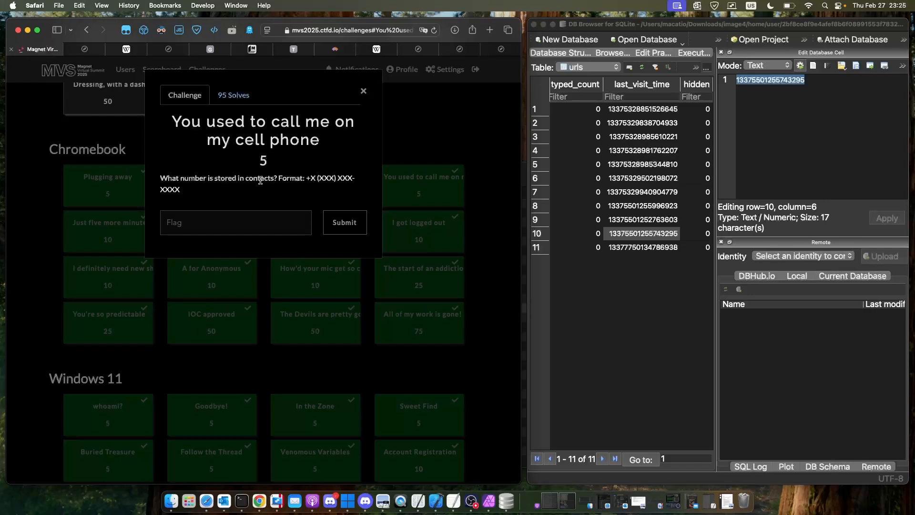
left_click(108, 233)
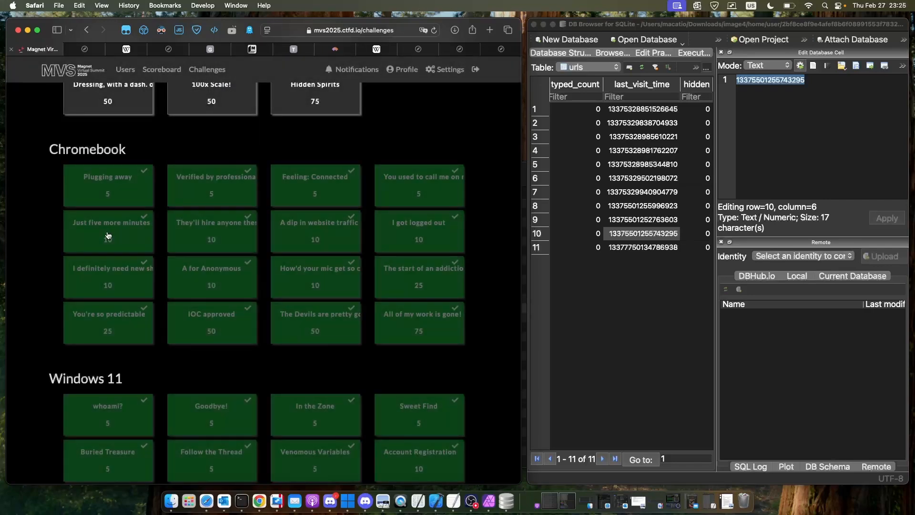
left_click(108, 235)
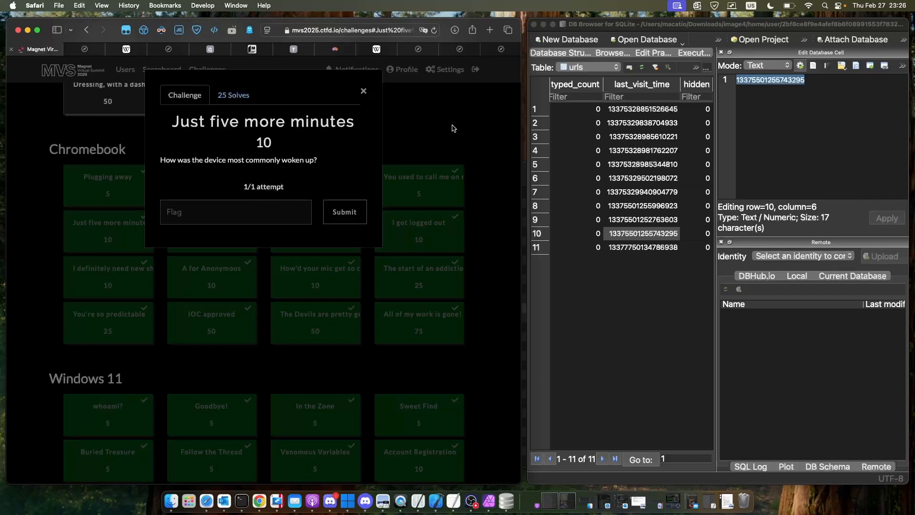
- Minimize DB Browser for SQLite and open eventlog.txt from the image's var/log folder in Finder
left_click(544, 28)
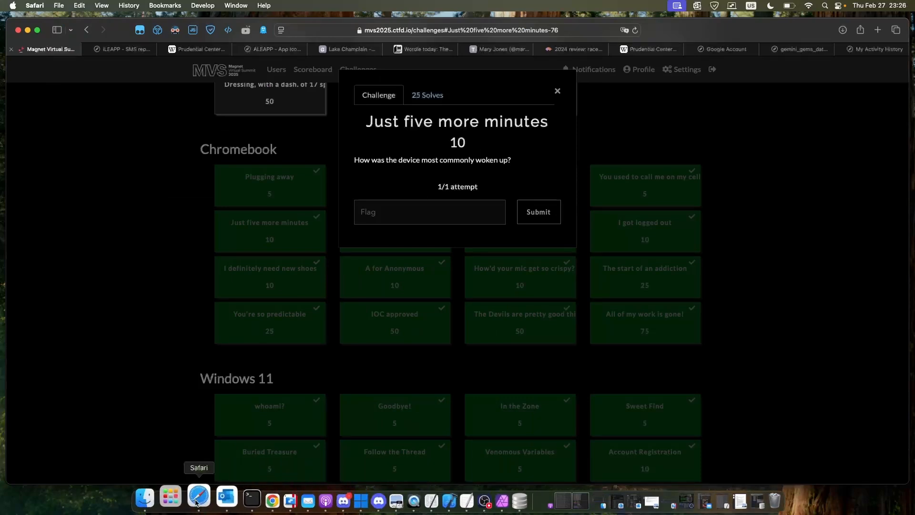
left_click(158, 499)
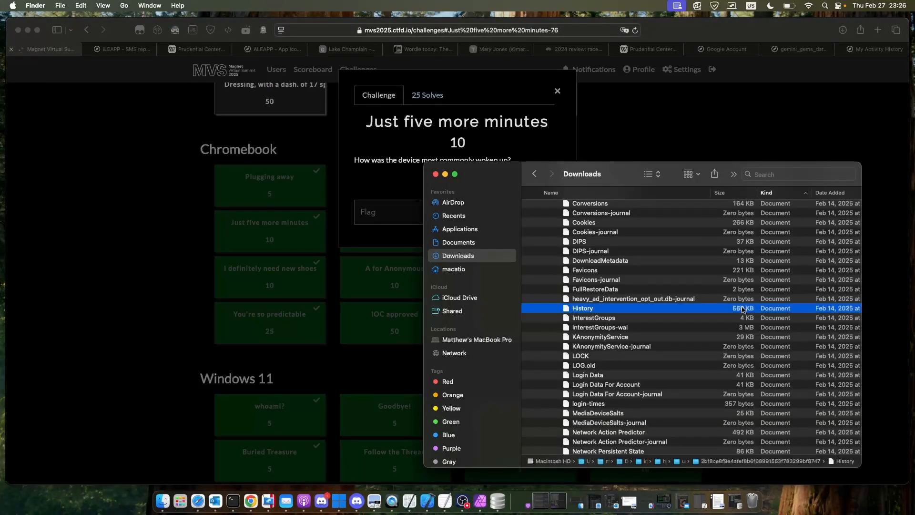
scroll(744, 309, "down", 15)
scroll(568, 345, "down", 3)
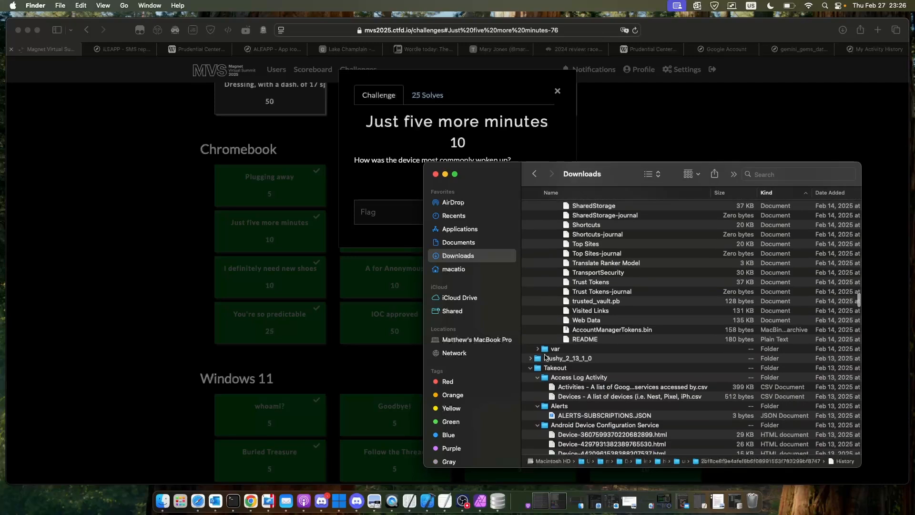
left_click(538, 345)
scroll(553, 357, "down", 2)
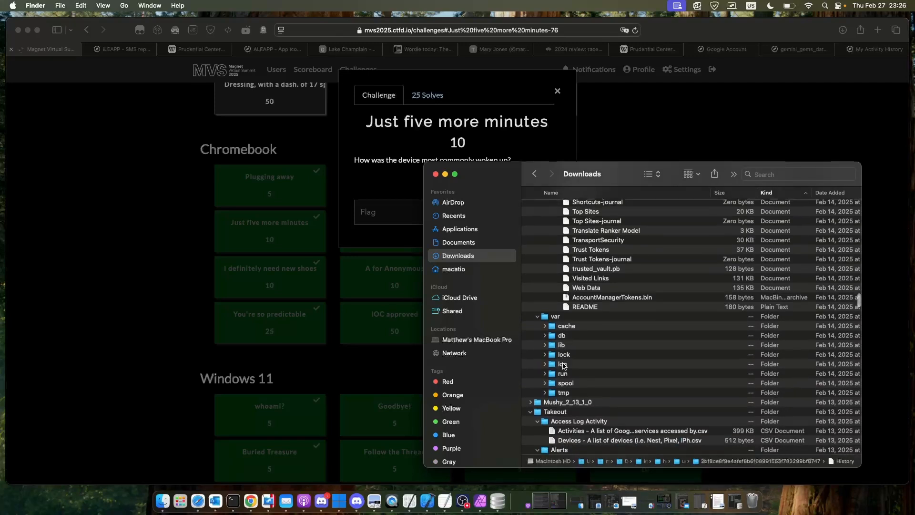
left_click(545, 364)
scroll(572, 358, "down", 3)
scroll(583, 354, "down", 15)
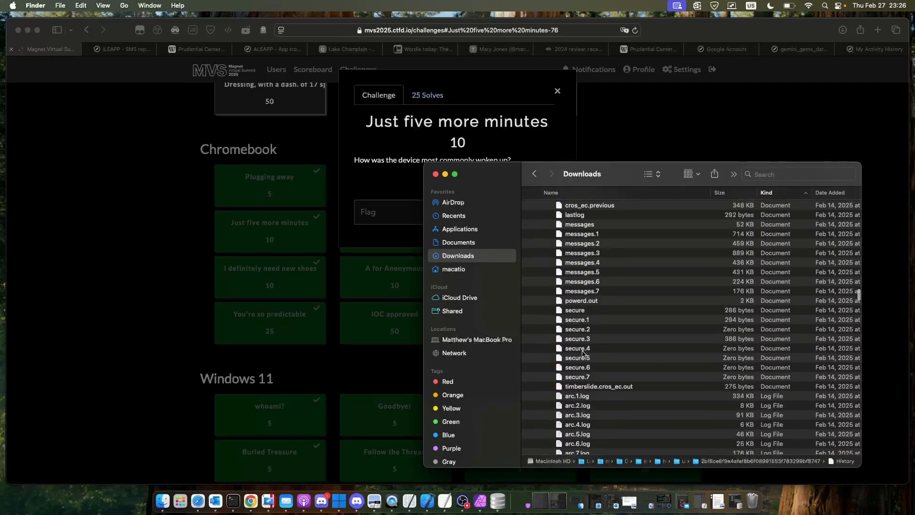
scroll(583, 354, "down", 20)
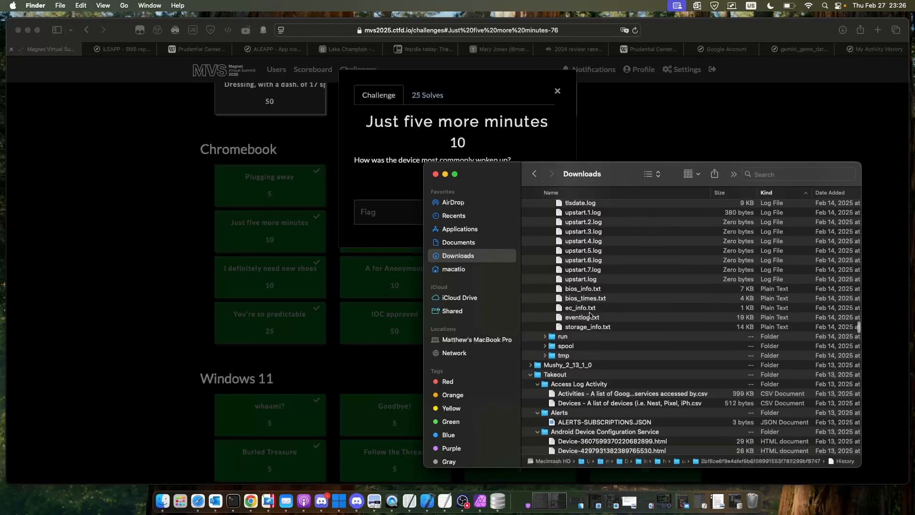
double_click(594, 315)
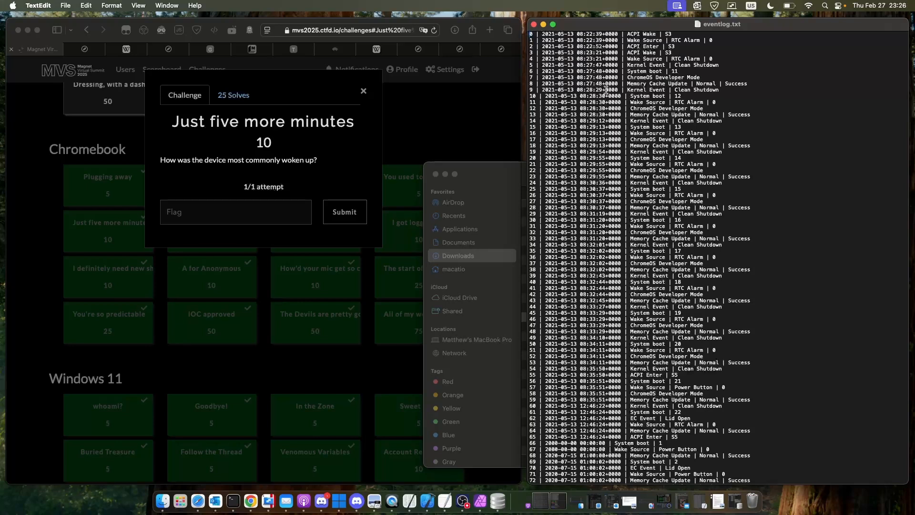
- Search eventlog.txt for "power button" and compare those entries with the other wake events throughout the log
key("super+f")
type("power")
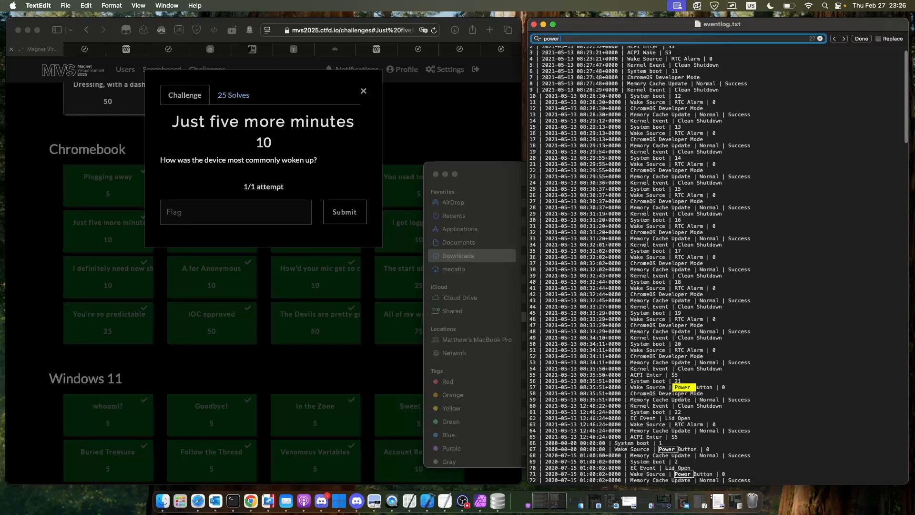
type("button")
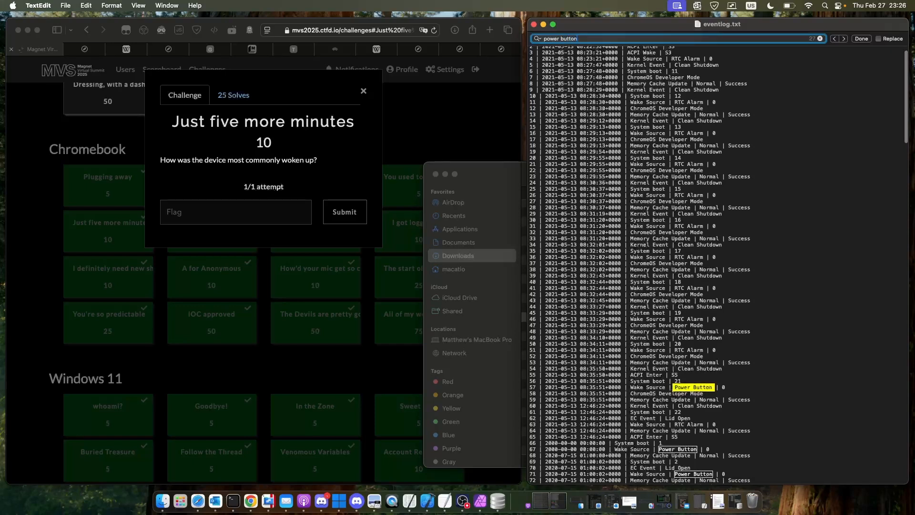
scroll(675, 204, "down", 4)
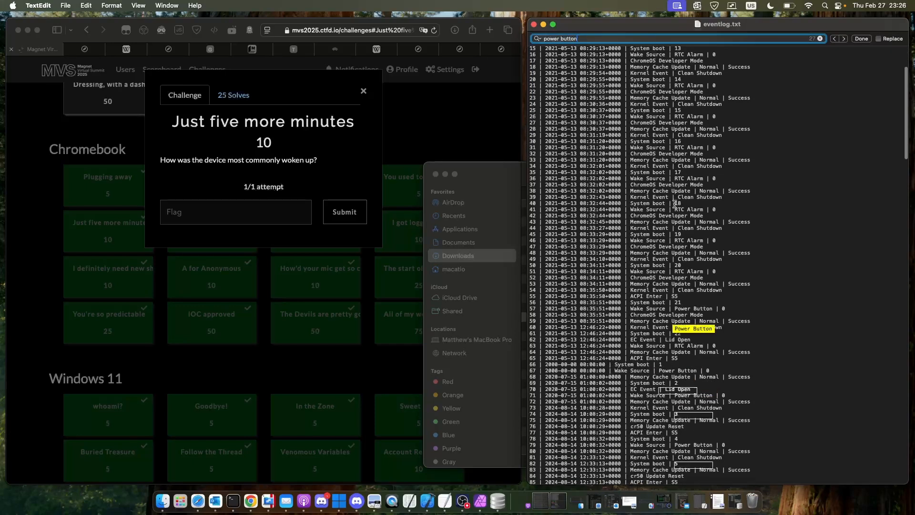
scroll(674, 204, "down", 20)
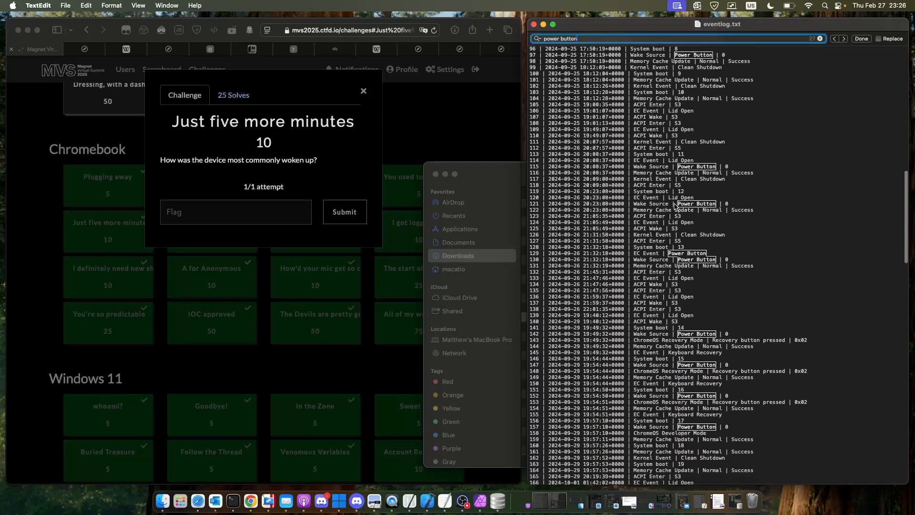
scroll(675, 204, "down", 10)
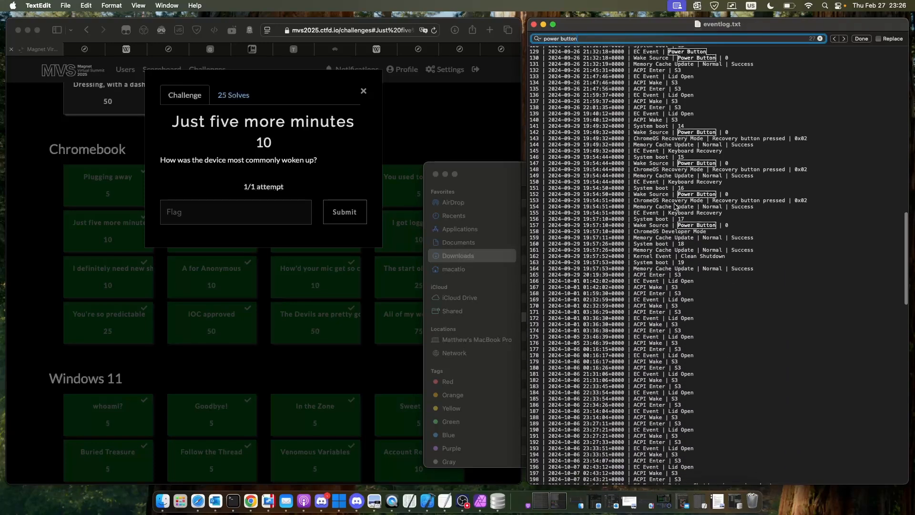
scroll(675, 206, "down", 20)
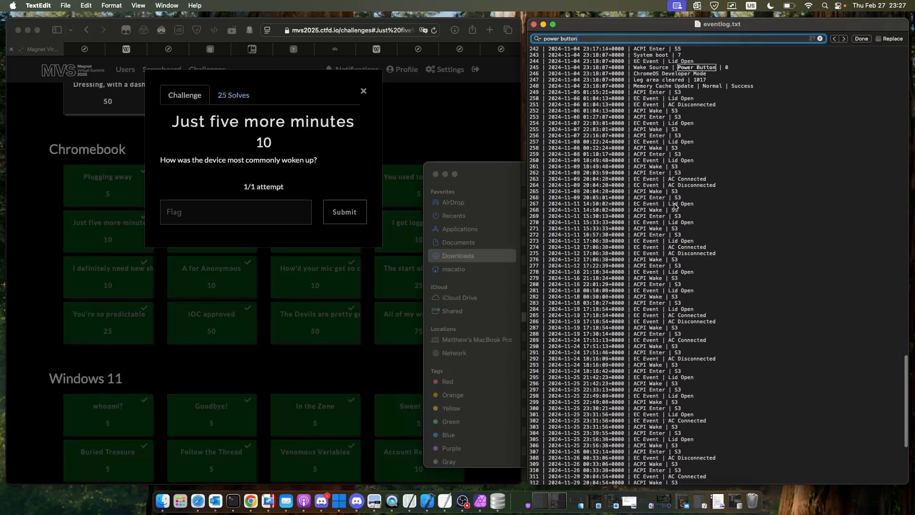
scroll(674, 206, "up", 6)
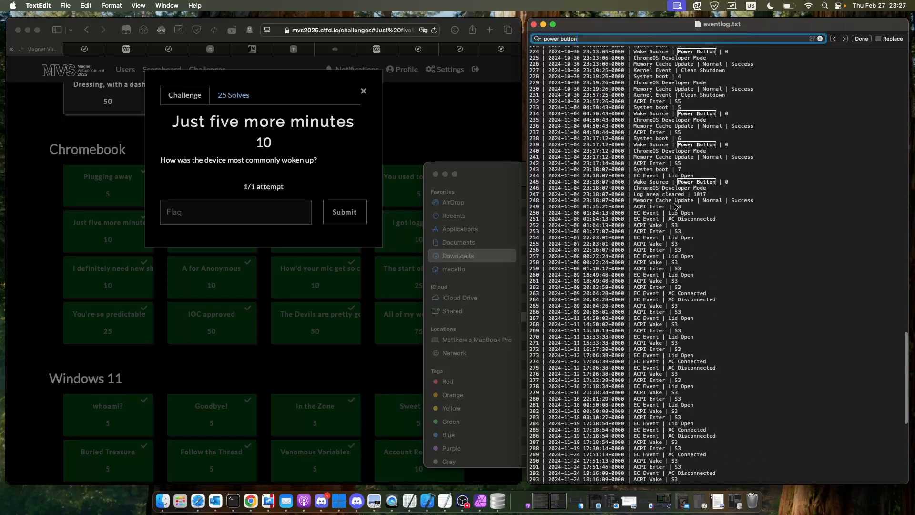
scroll(674, 206, "up", 20)
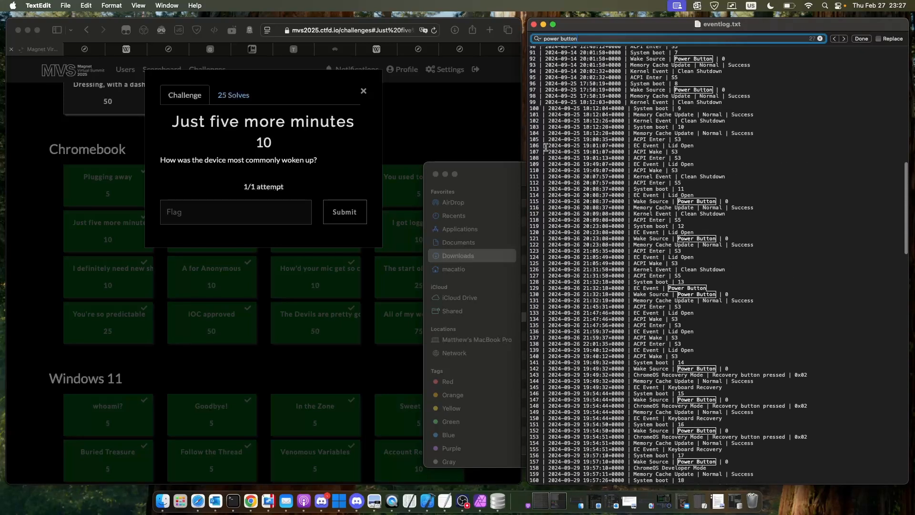
- Switch to Finder, look through the Takeout files and collapse the image's var folder
left_click(484, 176)
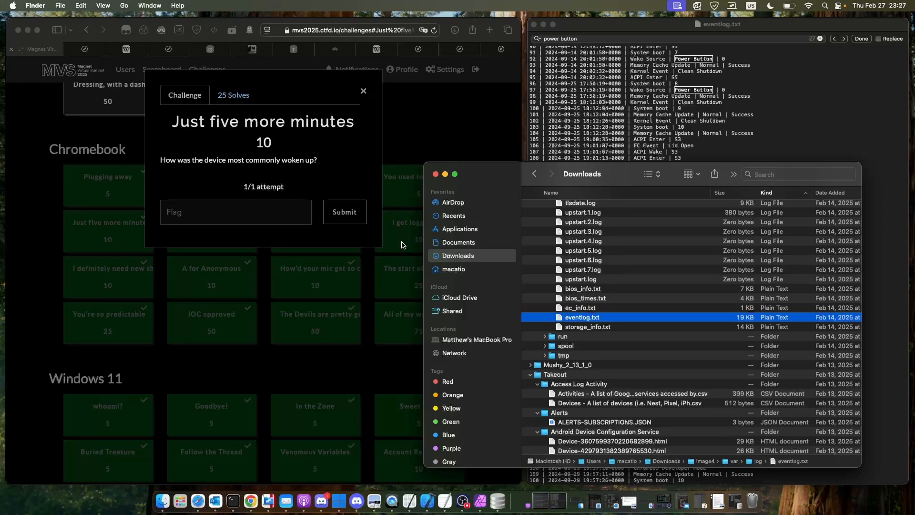
scroll(646, 306, "down", 20)
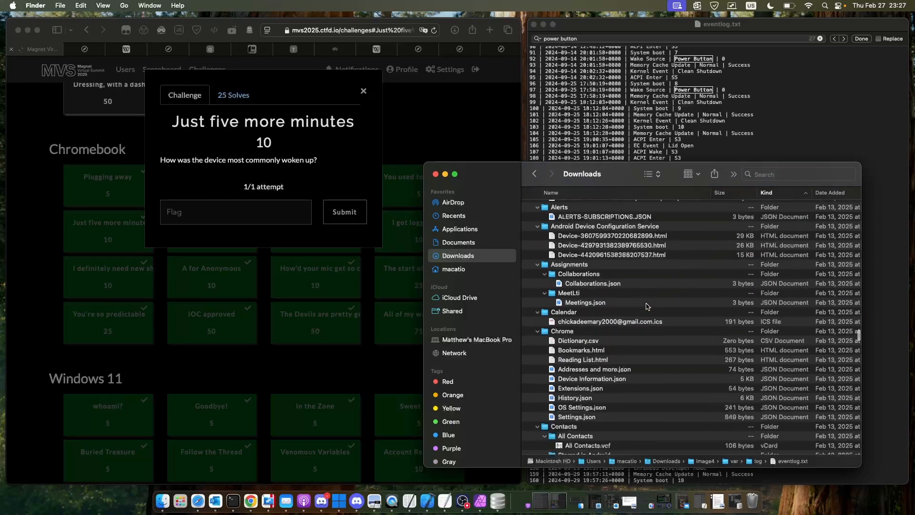
scroll(646, 305, "down", 20)
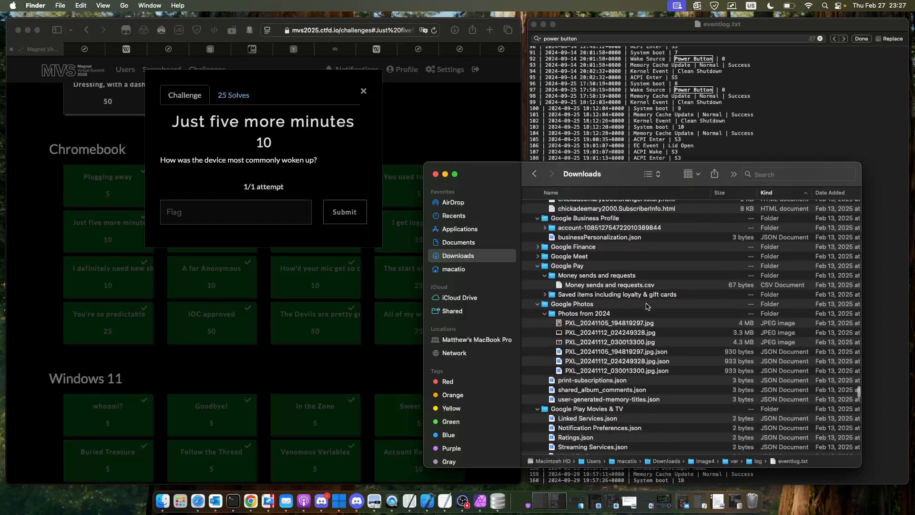
scroll(646, 305, "down", 20)
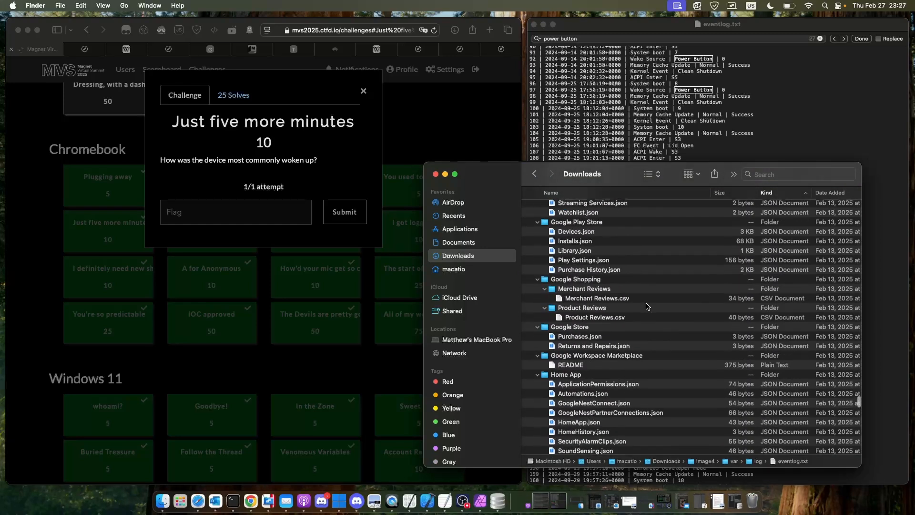
scroll(646, 305, "up", 8)
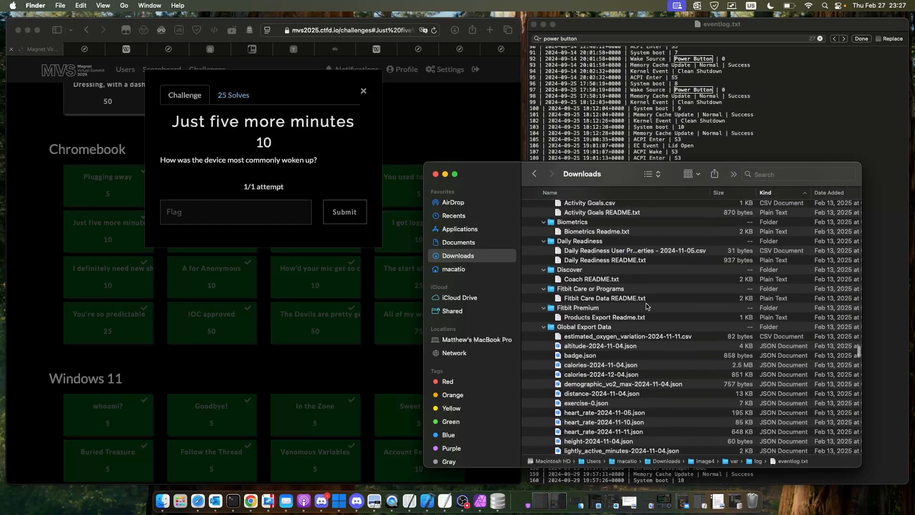
scroll(646, 305, "up", 3)
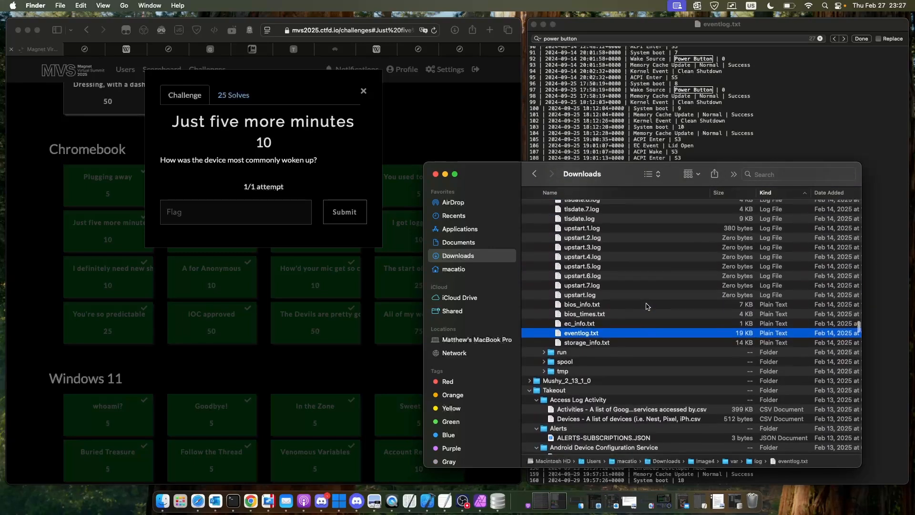
scroll(646, 306, "up", 20)
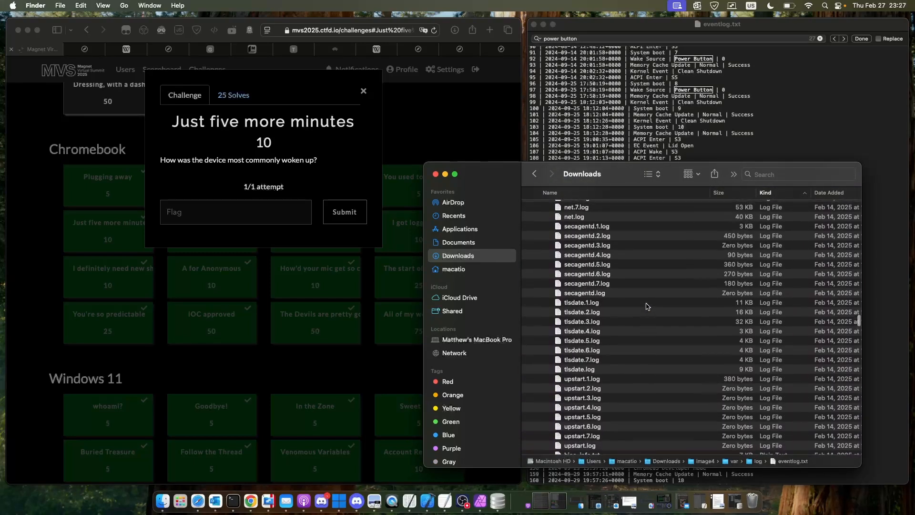
scroll(647, 306, "up", 20)
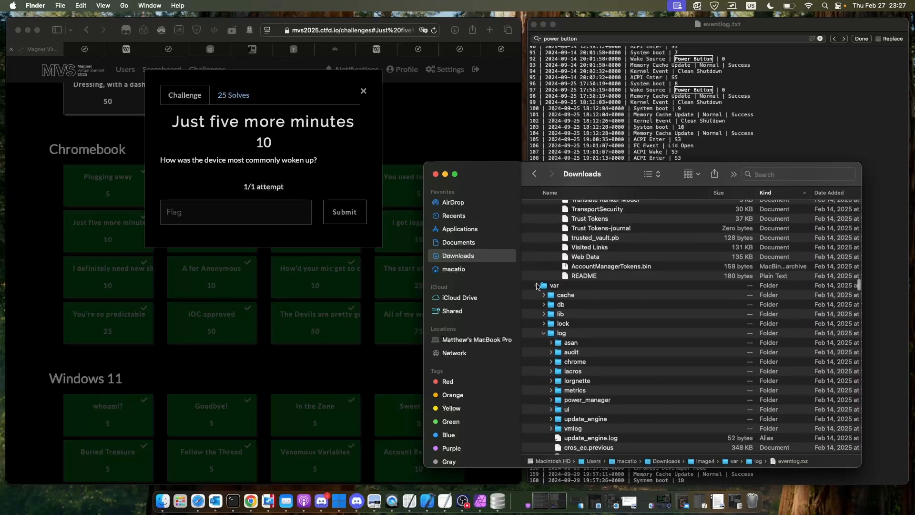
left_click(536, 285)
scroll(572, 305, "up", 3)
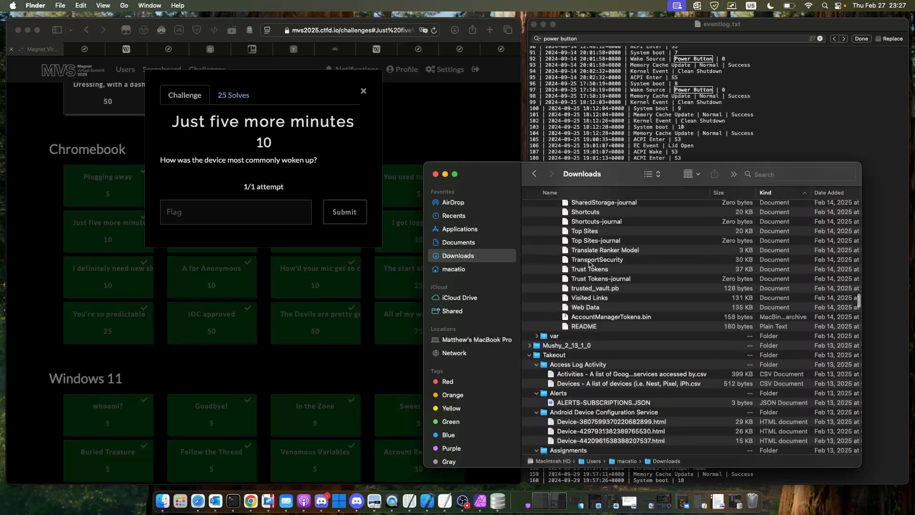
- Put eventlog.txt away, load the user profile's Web Data file from Finder into DB Browser for SQLite, and view its autofill values
left_click(606, 315)
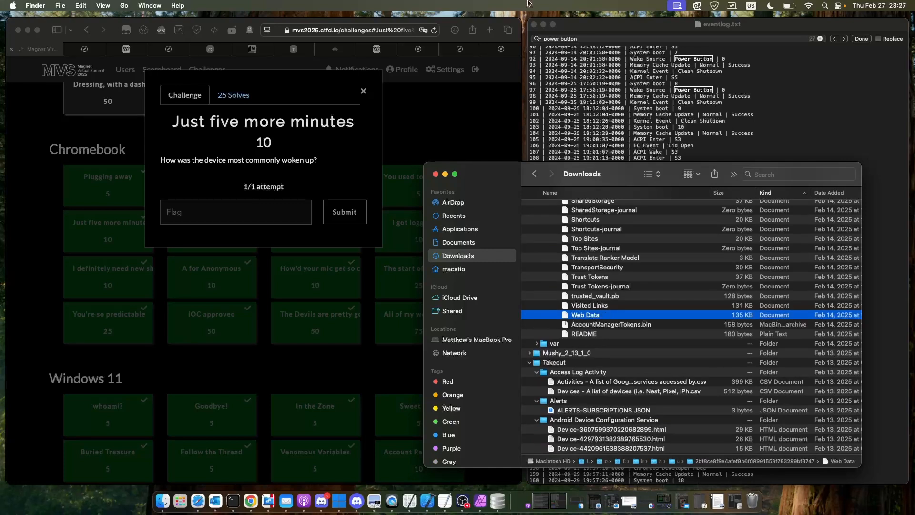
left_click(534, 25)
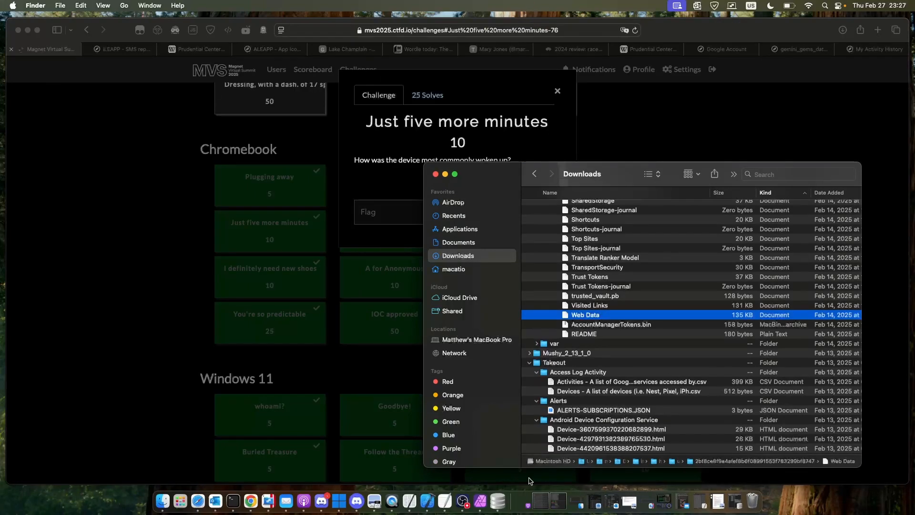
left_click(497, 504)
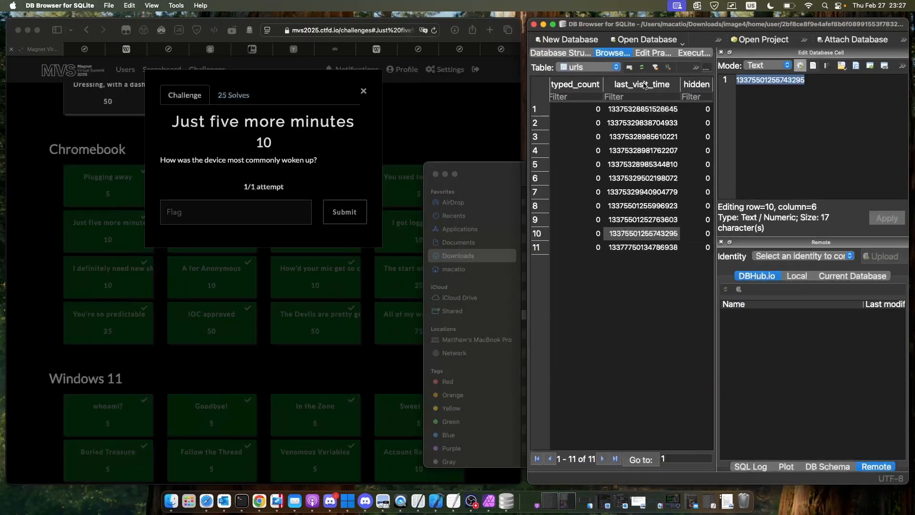
left_click(516, 175)
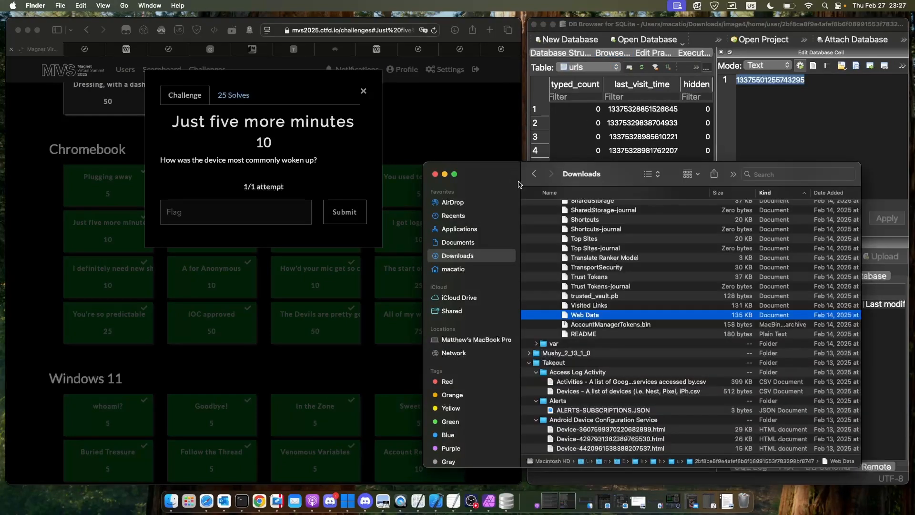
left_click(583, 320)
left_click(583, 314)
left_click_drag(613, 316, 658, 54)
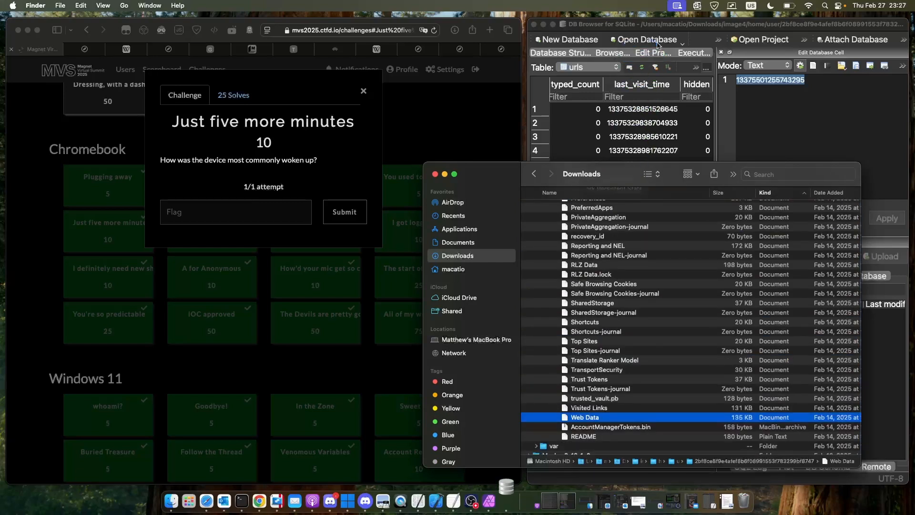
left_click(792, 263)
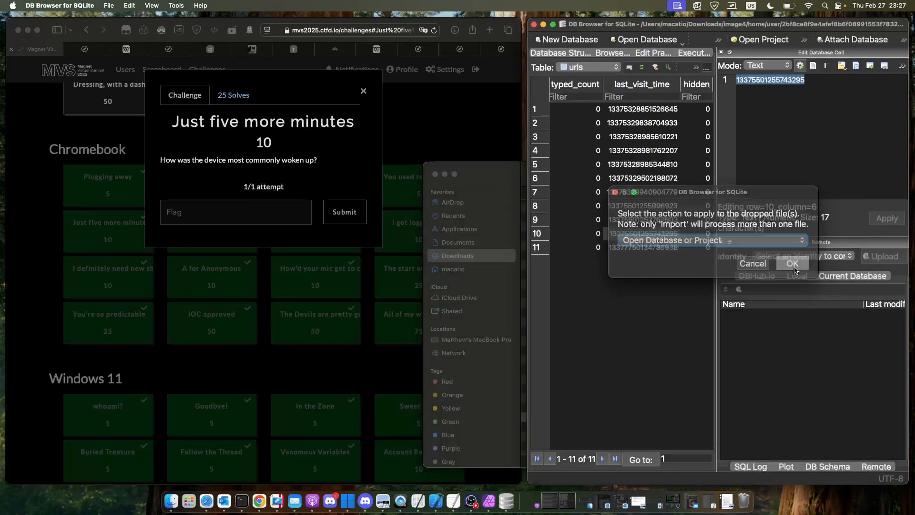
scroll(600, 117, "right", 5)
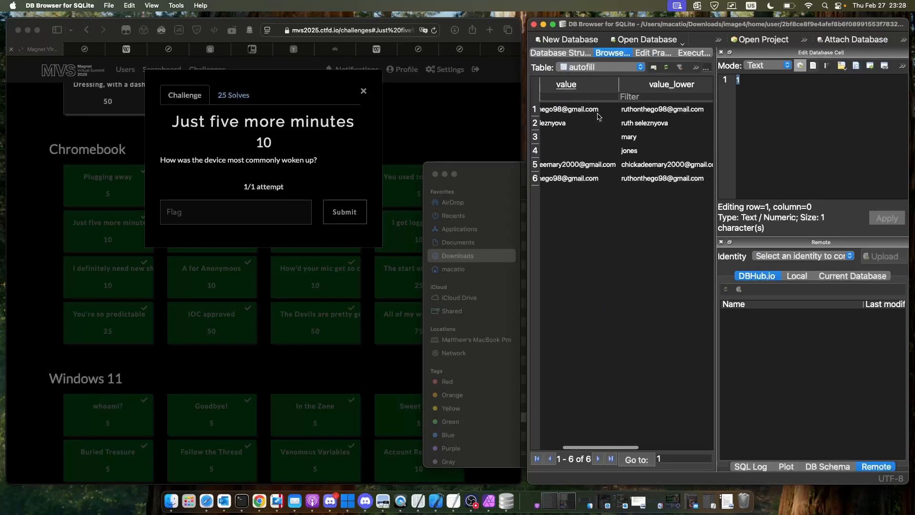
- Look across the autofill table's value and date columns, and switch to Safari to read the "I got logged out" challenge question
scroll(599, 116, "right", 8)
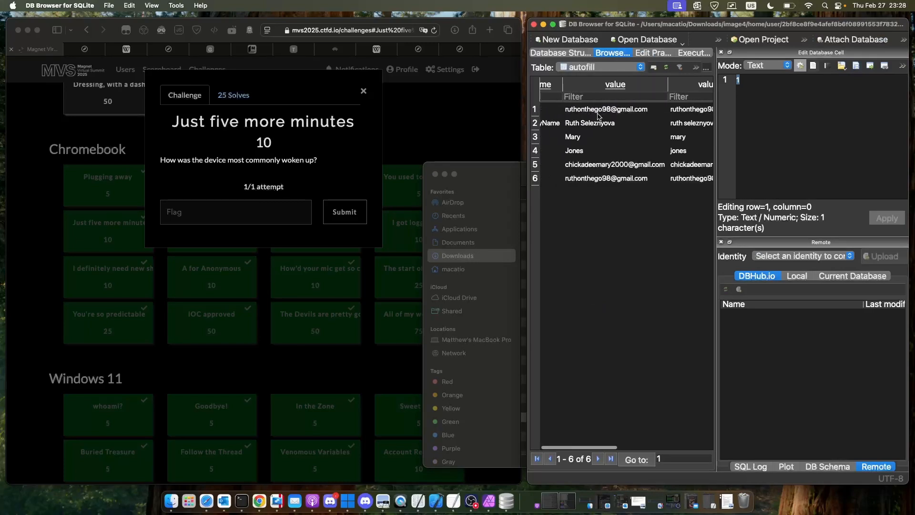
scroll(600, 117, "left", 1)
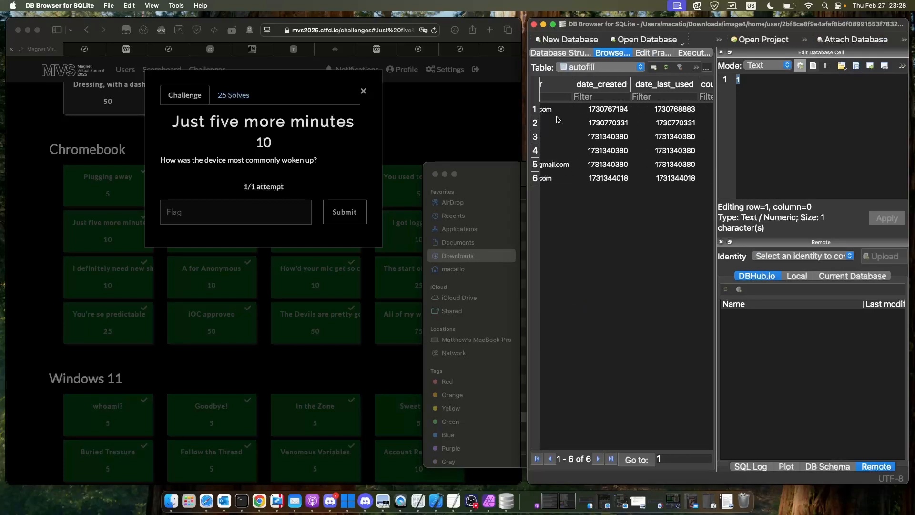
left_click(429, 131)
left_click(408, 143)
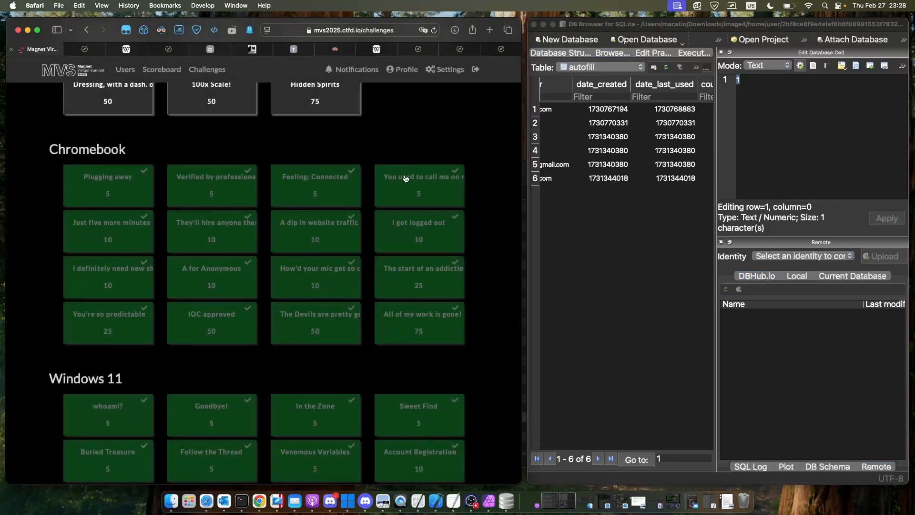
left_click(413, 229)
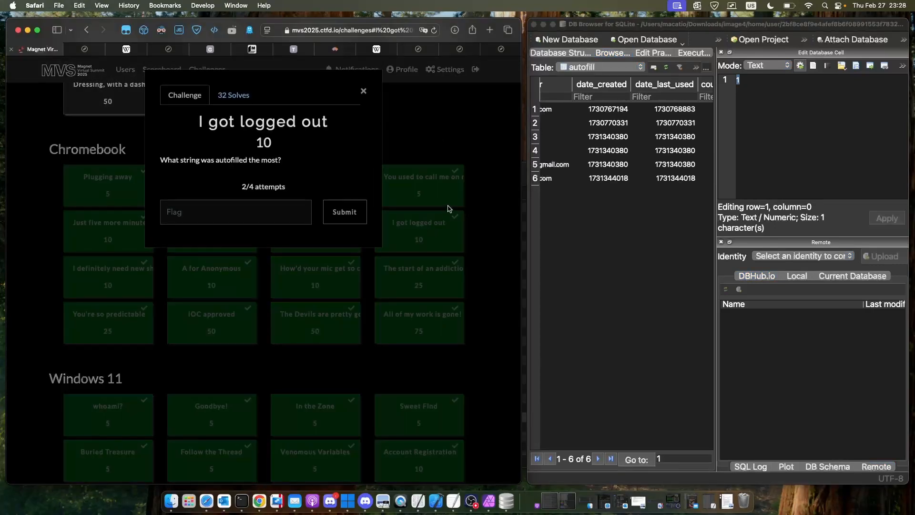
triple_click(222, 165)
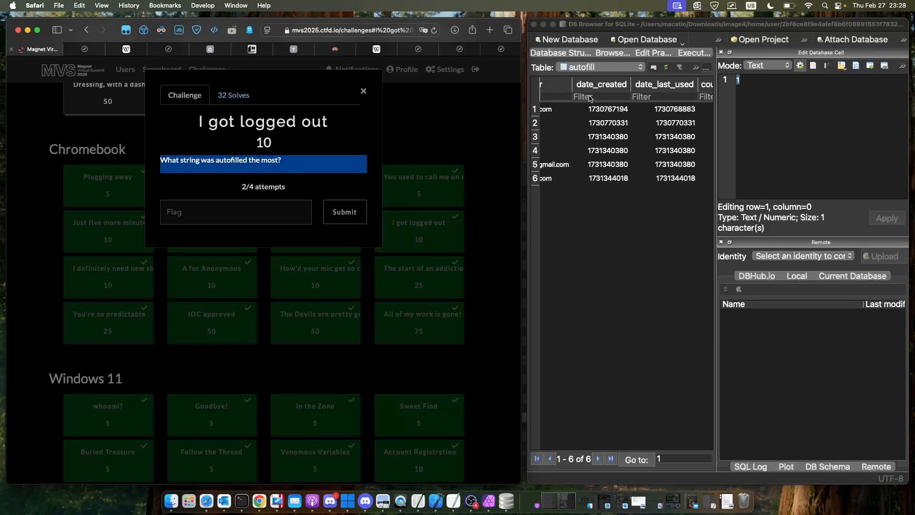
- Return to the autofill table in DB Browser for SQLite and inspect the first row's value
scroll(619, 114, "left", 5)
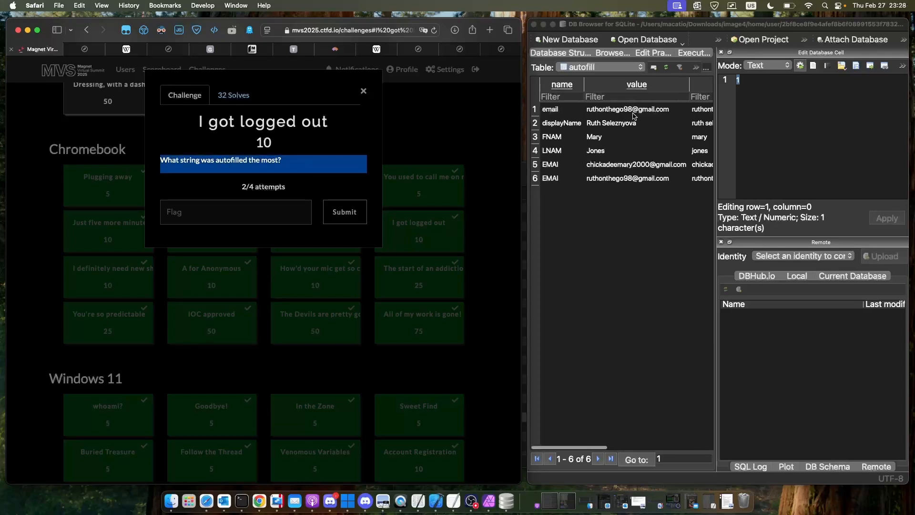
left_click(631, 115)
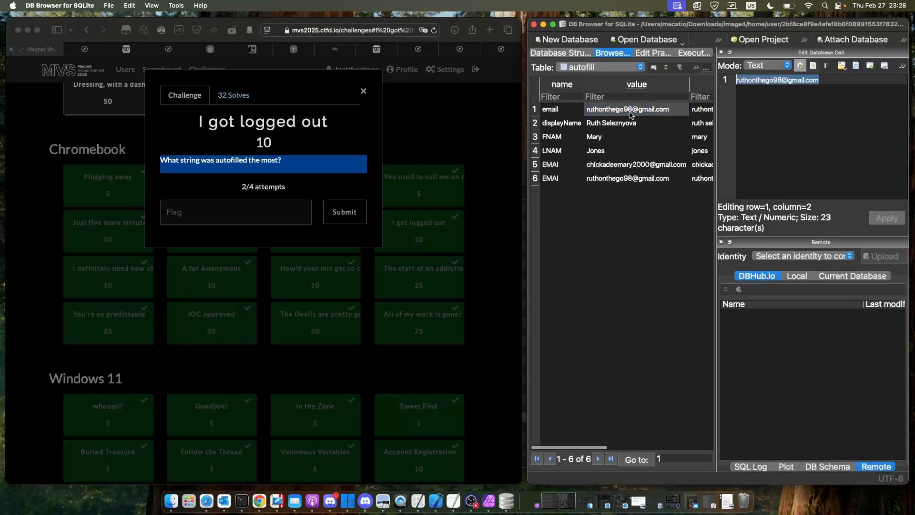
right_click(577, 229)
- Close the current challenge in Safari and open "I definitely need new shoes" in the Chromebook section
left_click(469, 141)
left_click(468, 141)
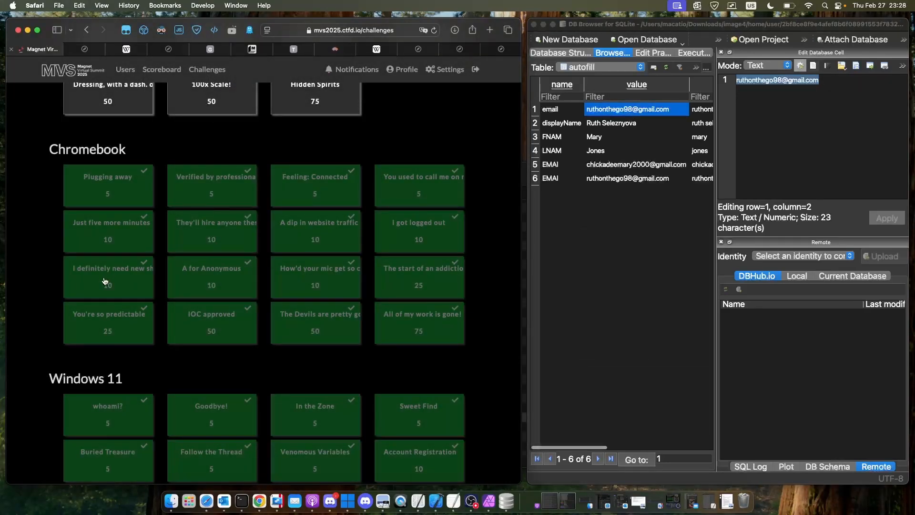
left_click(105, 281)
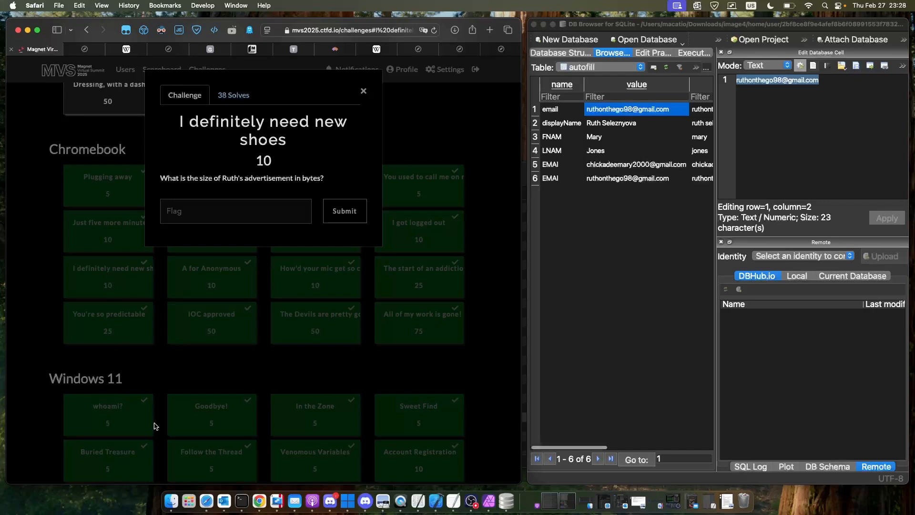
- Switch to Finder, collapse Download Service, GCM Store, google_gio and GPUCache in the user profile, and expand MyFiles to reach New Marketing Folder
key("F11")
left_click(170, 497)
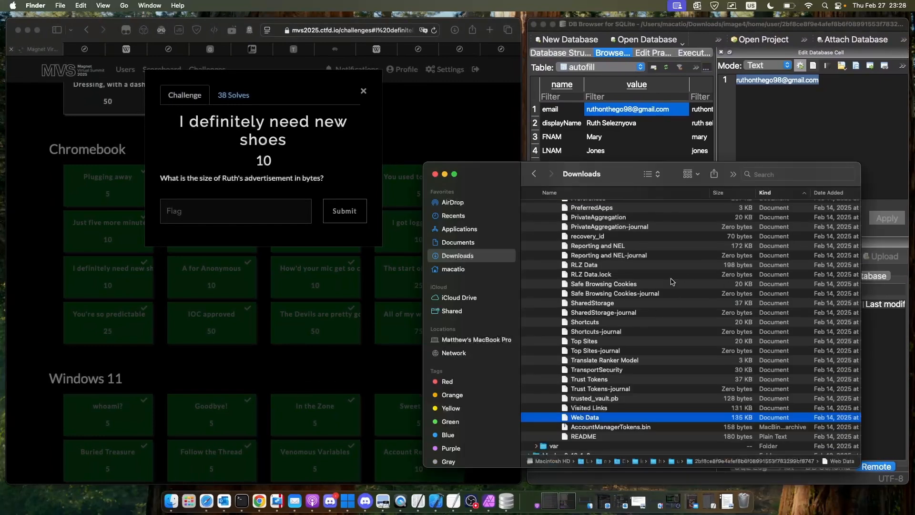
scroll(672, 281, "up", 15)
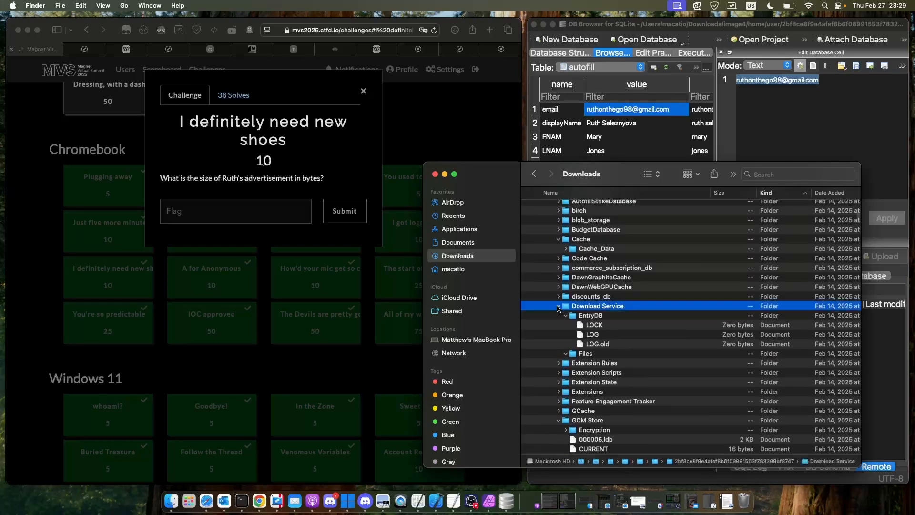
scroll(560, 322, "down", 2)
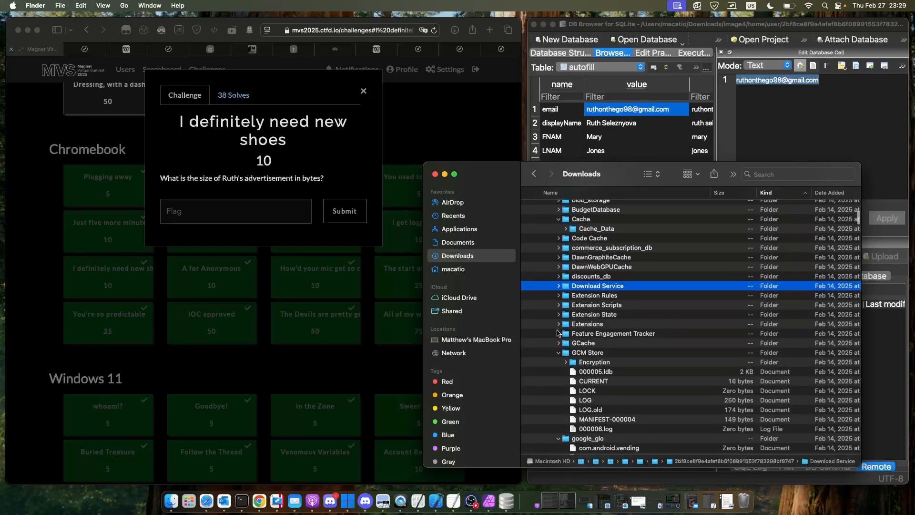
scroll(560, 356, "down", 2)
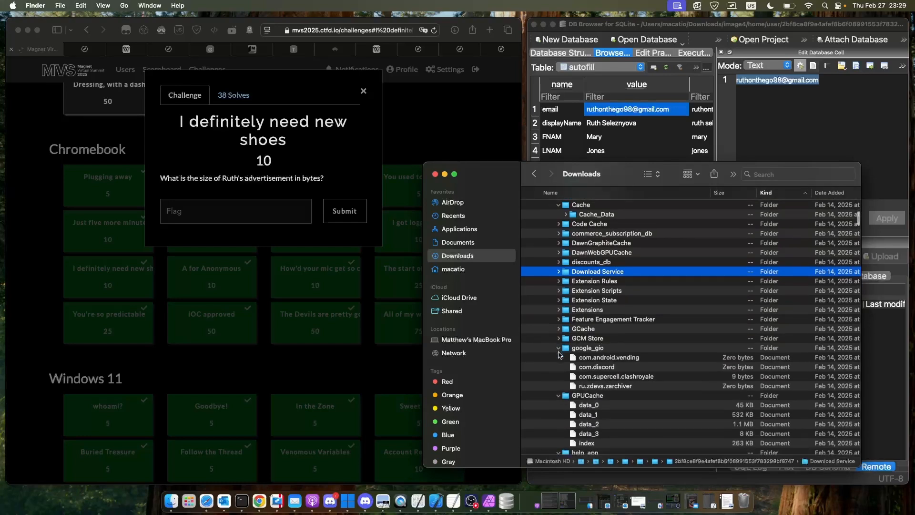
left_click(559, 353)
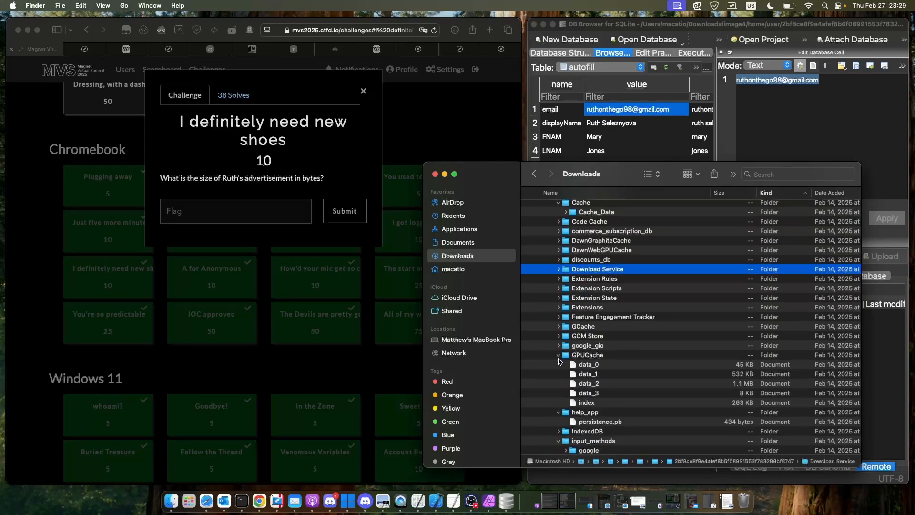
left_click(559, 356)
scroll(559, 362, "down", 2)
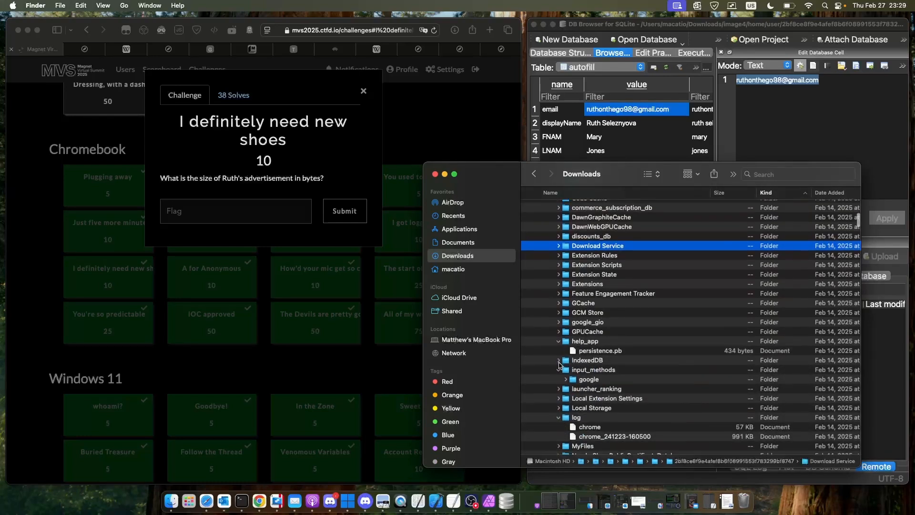
scroll(559, 364, "down", 5)
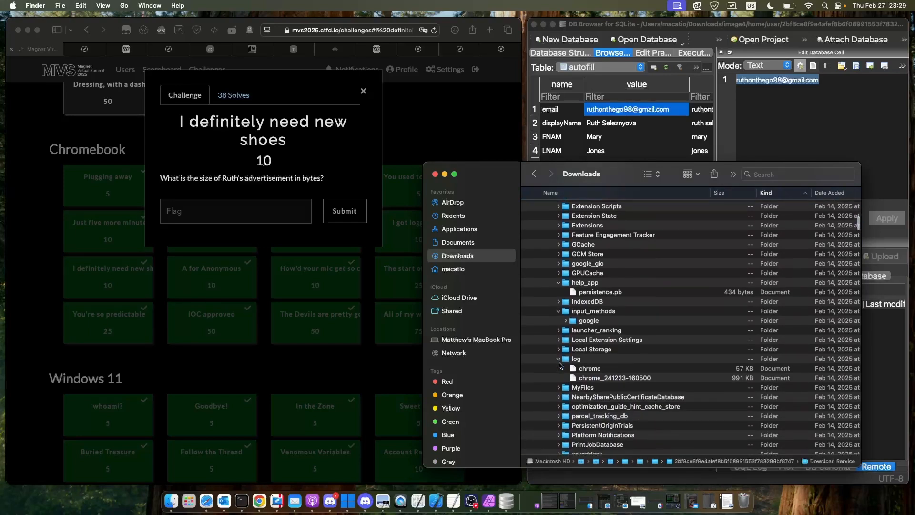
left_click(560, 388)
scroll(581, 382, "down", 3)
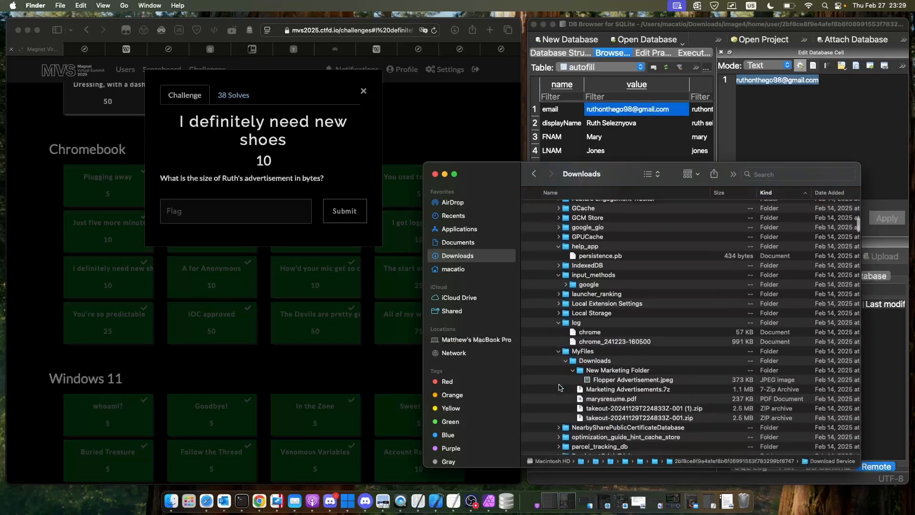
- Open Flopper Advertisement.jpeg from New Marketing Folder, minimize DB Browser for SQLite, view the image in Preview and close it
double_click(604, 380)
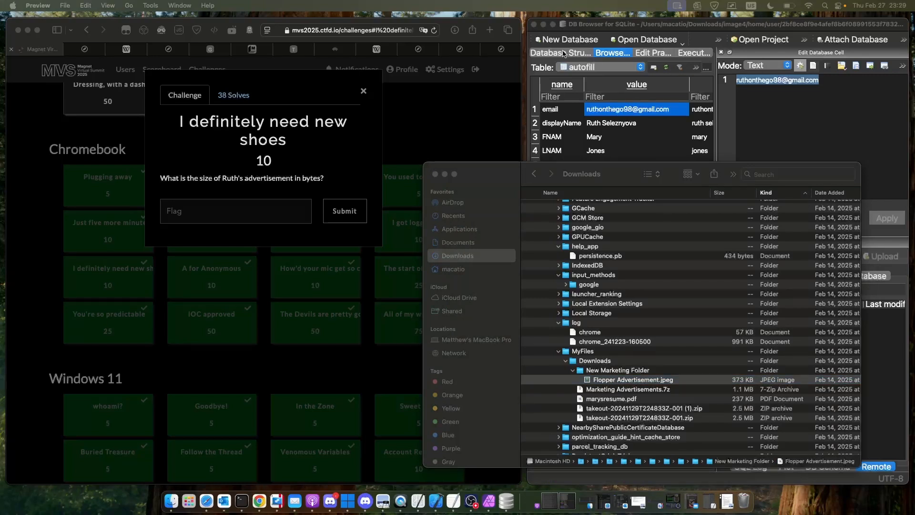
left_click(543, 24)
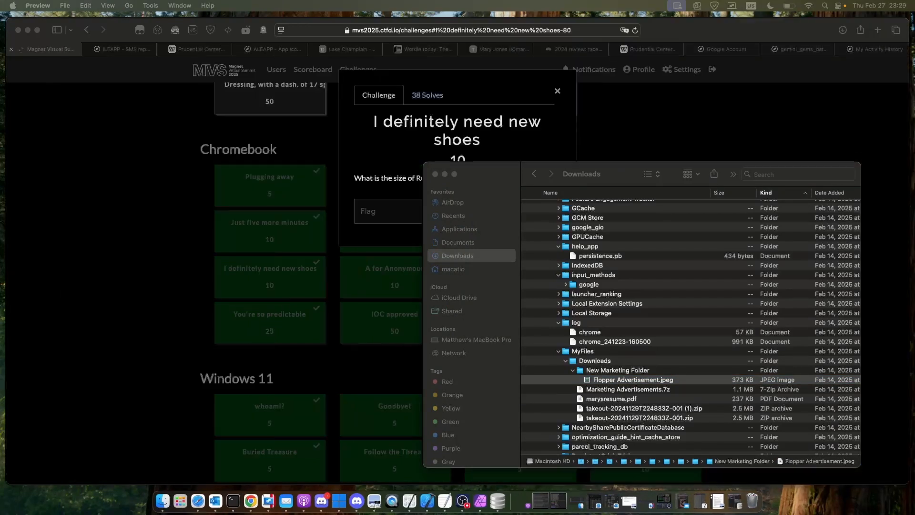
left_click_drag(914, 106, 838, 104)
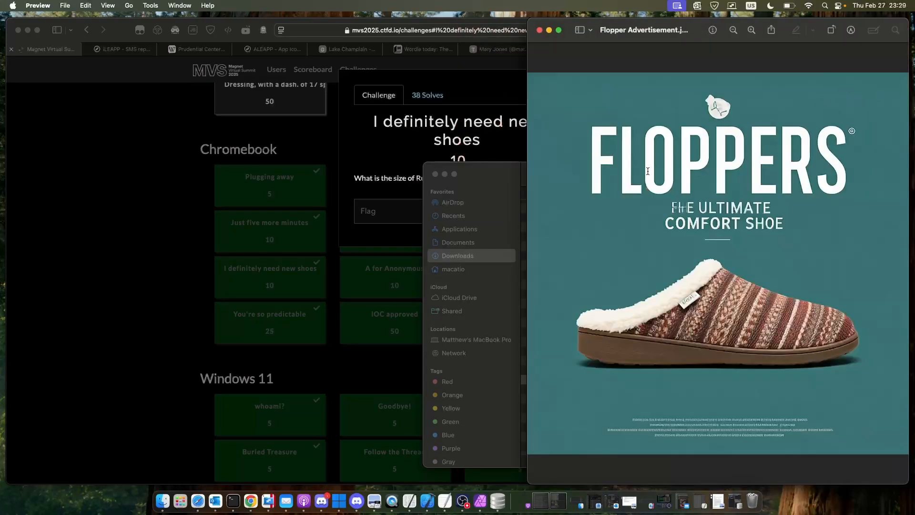
left_click(539, 30)
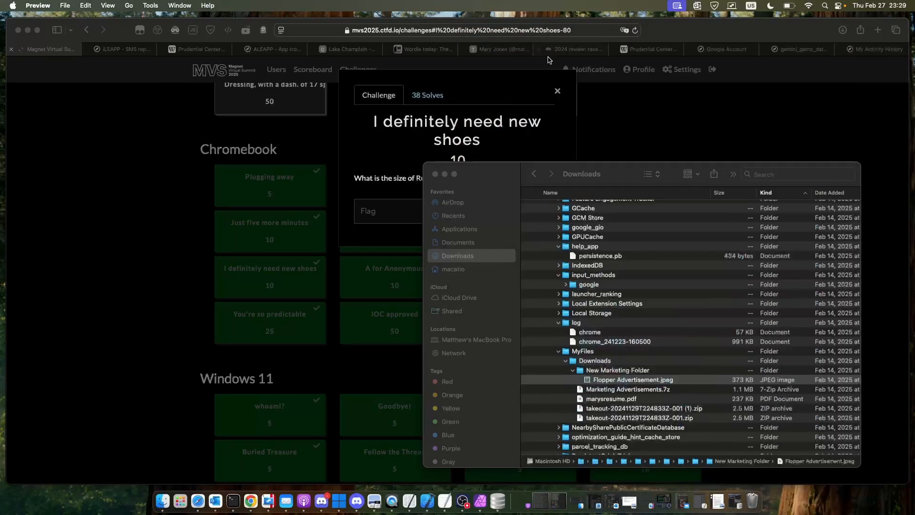
- Check the exact byte size of Flopper Advertisement.jpeg in its file info, and close the info window
right_click(690, 381)
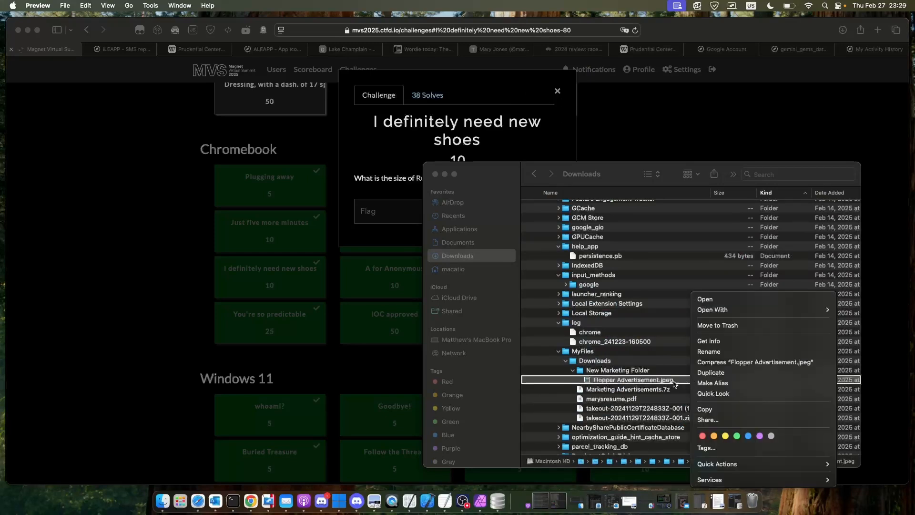
left_click(674, 381)
right_click(675, 380)
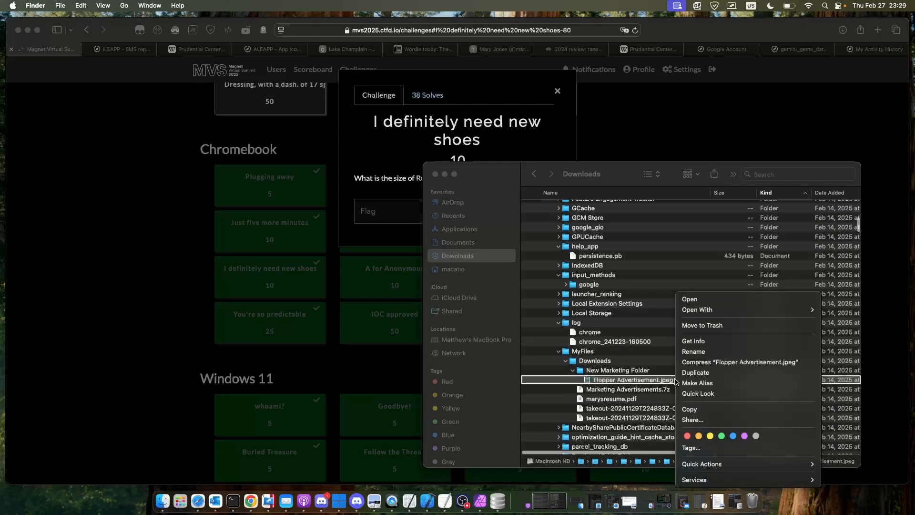
left_click(702, 342)
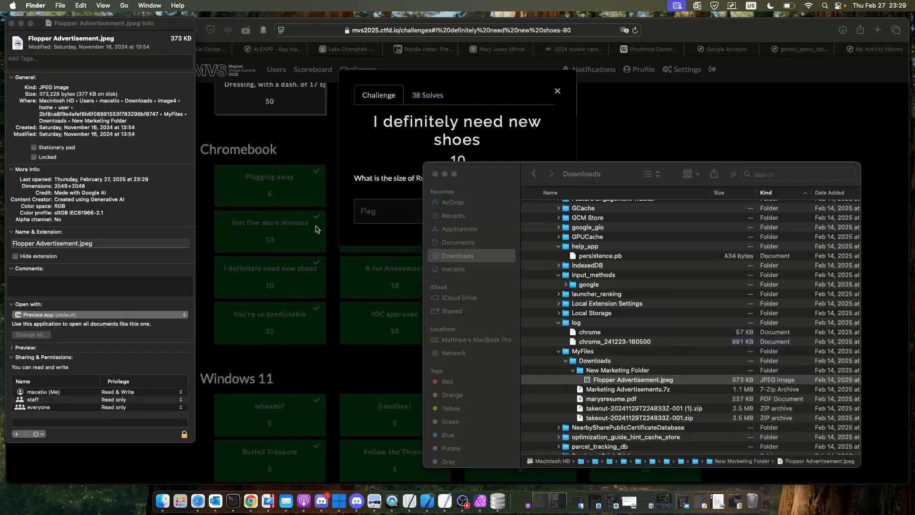
left_click(41, 95)
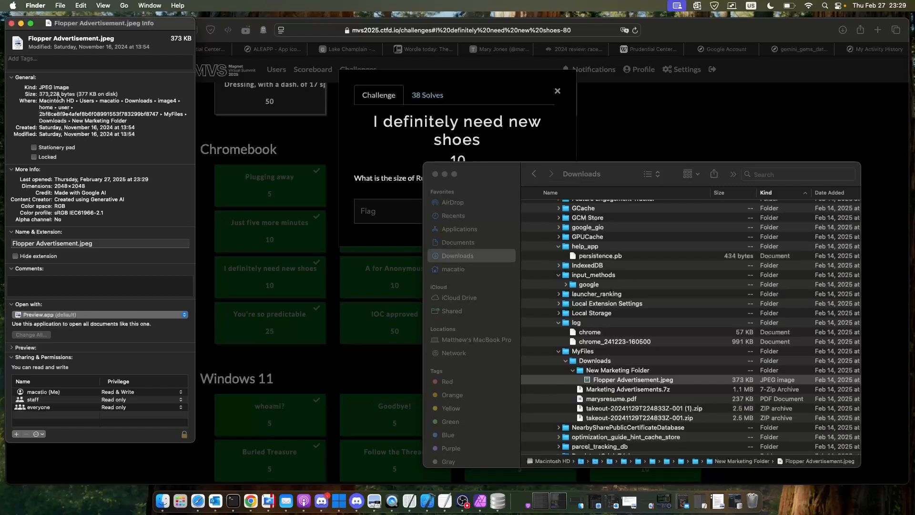
left_click(12, 23)
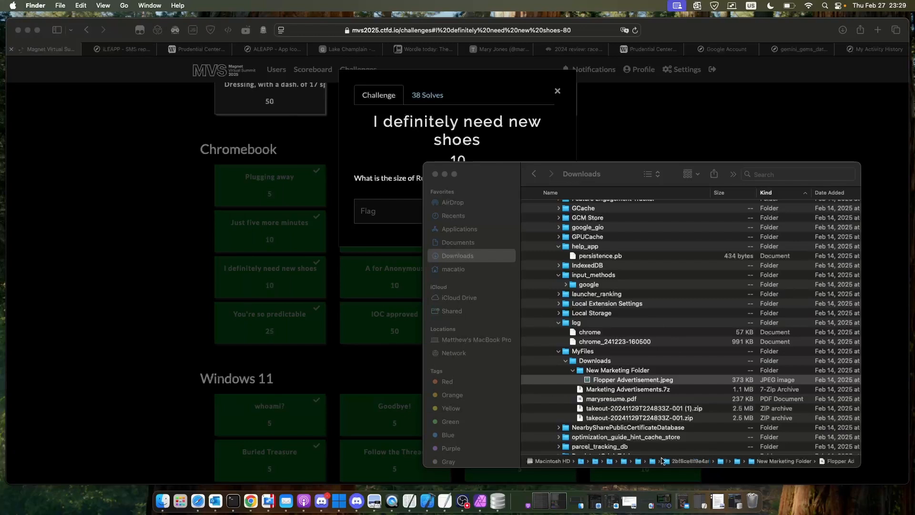
- Return to Safari, close the shoes challenge and open "A for Anonymous" in the Chromebook section
left_click(153, 322)
left_click(160, 323)
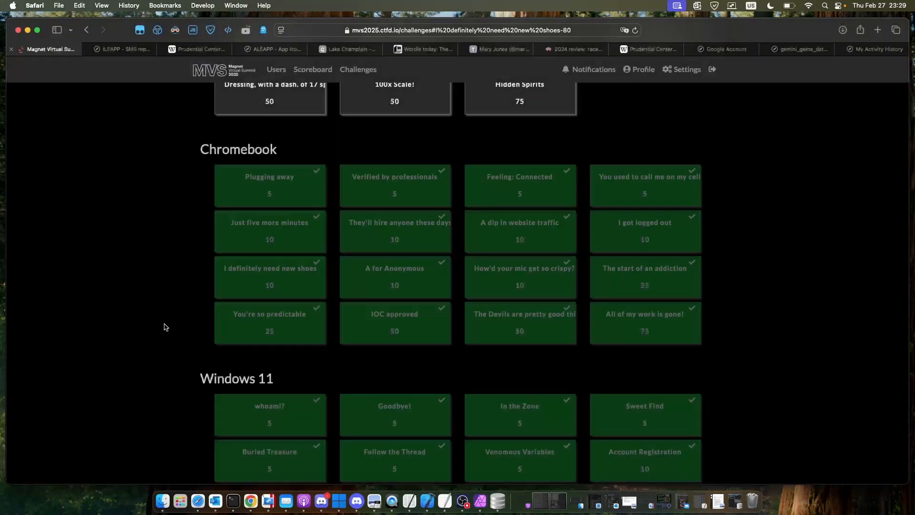
left_click(394, 287)
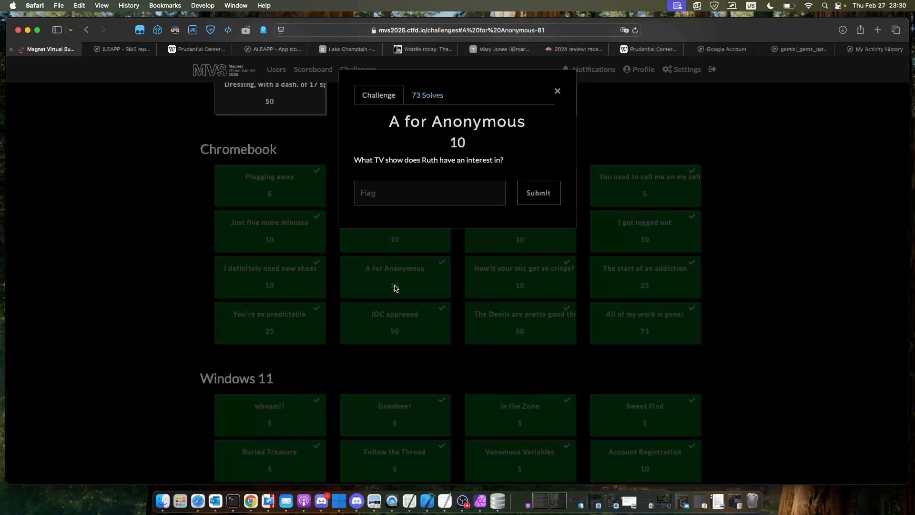
- Restore DB Browser for SQLite, locate the History file of the user profile in Finder, and open it there as a database
left_click(153, 497)
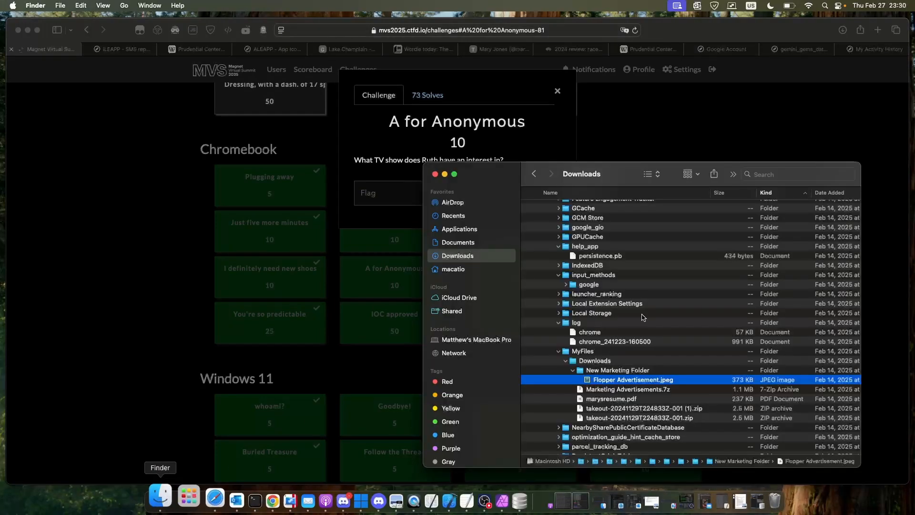
left_click(498, 500)
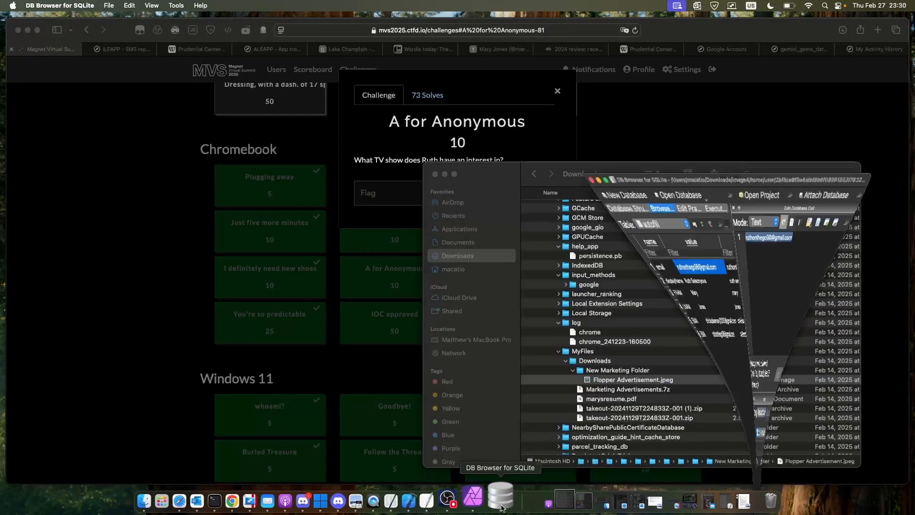
left_click(495, 190)
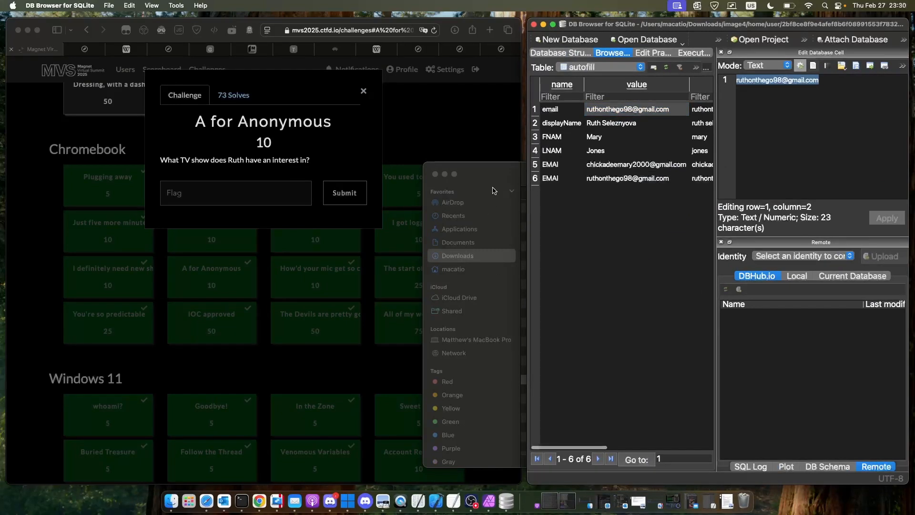
scroll(559, 272, "down", 3)
scroll(560, 276, "down", 15)
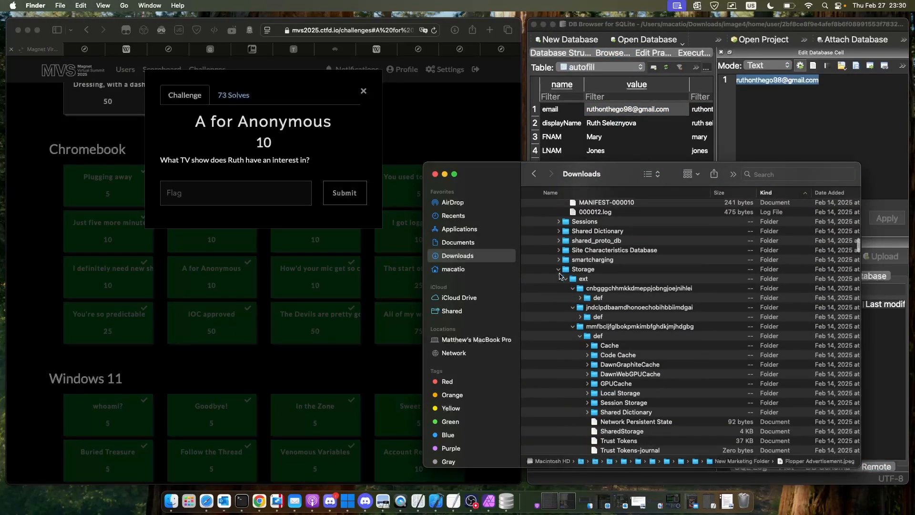
scroll(559, 276, "down", 10)
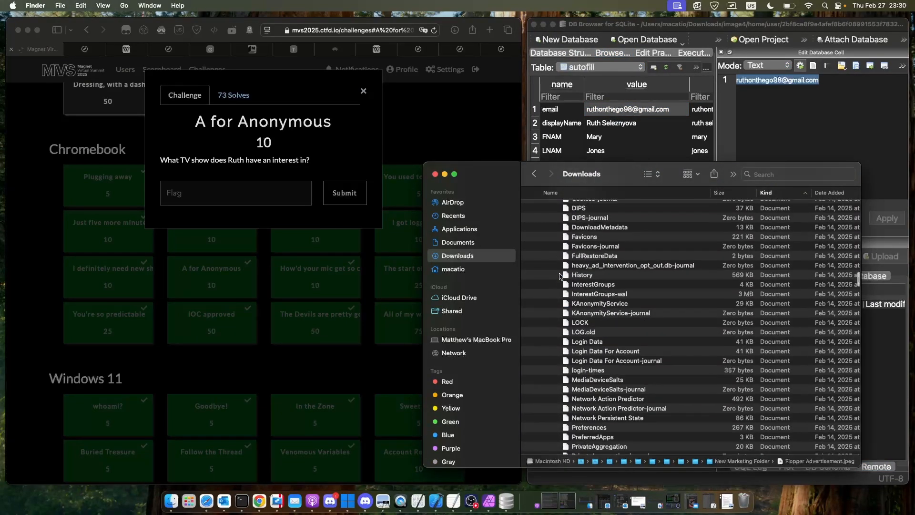
left_click(581, 275)
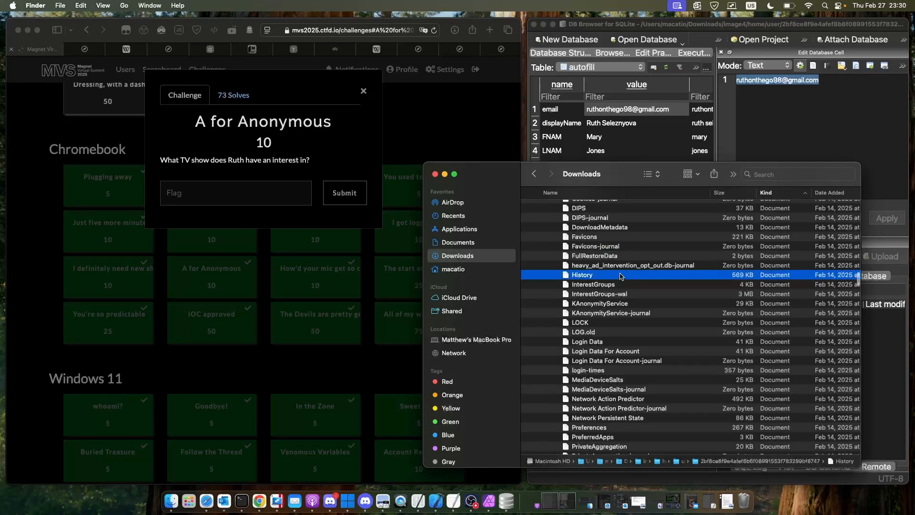
left_click_drag(621, 276, 714, 50)
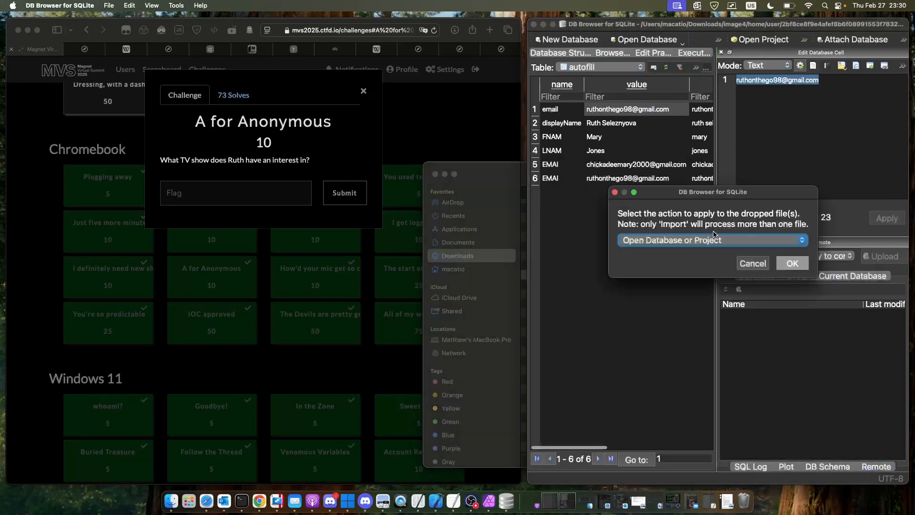
left_click(792, 262)
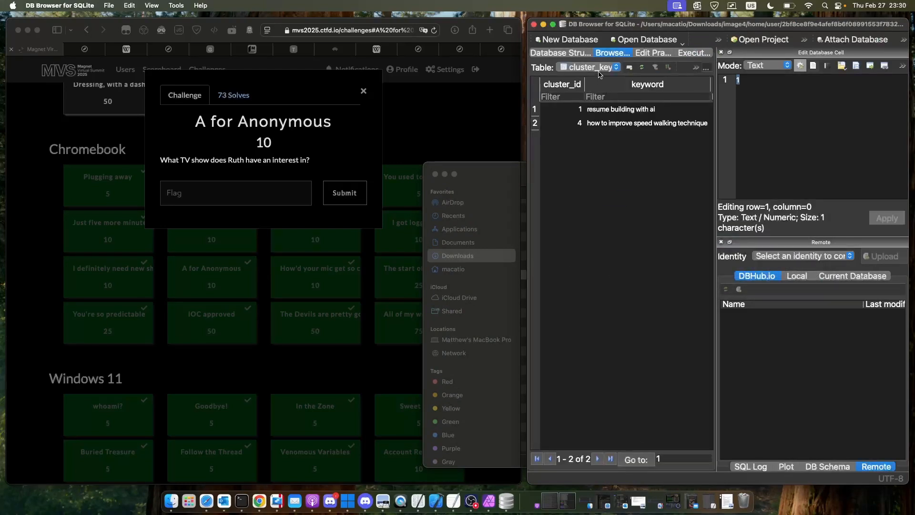
- Browse the urls table of the History database, filter its url column by "fan" and check the page titles
left_click(599, 71)
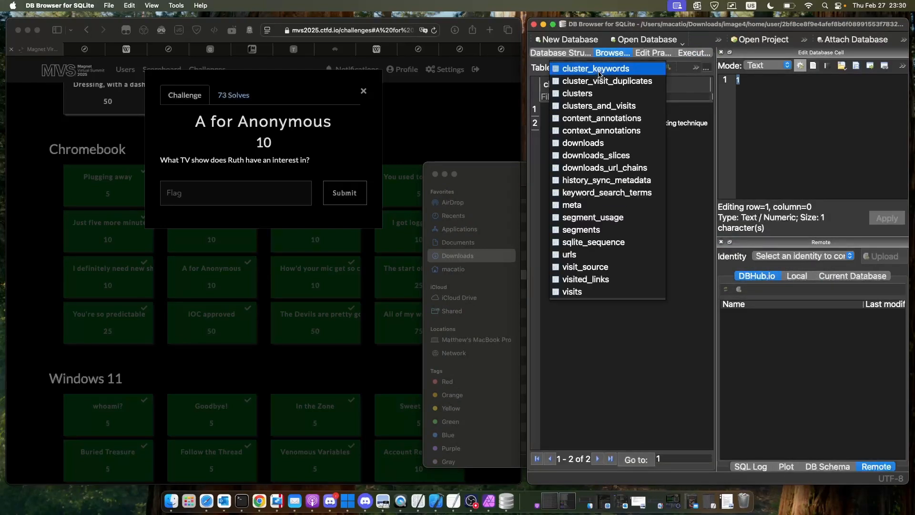
left_click(594, 256)
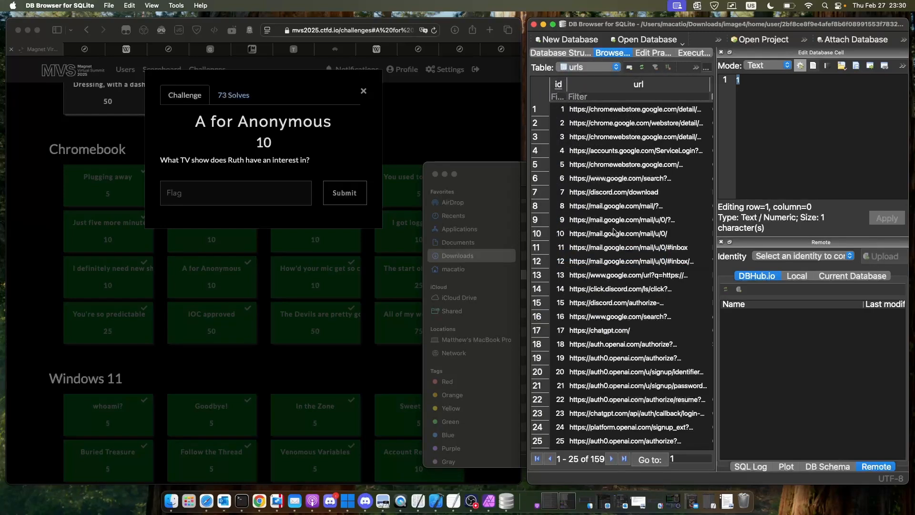
left_click(623, 92)
type("f")
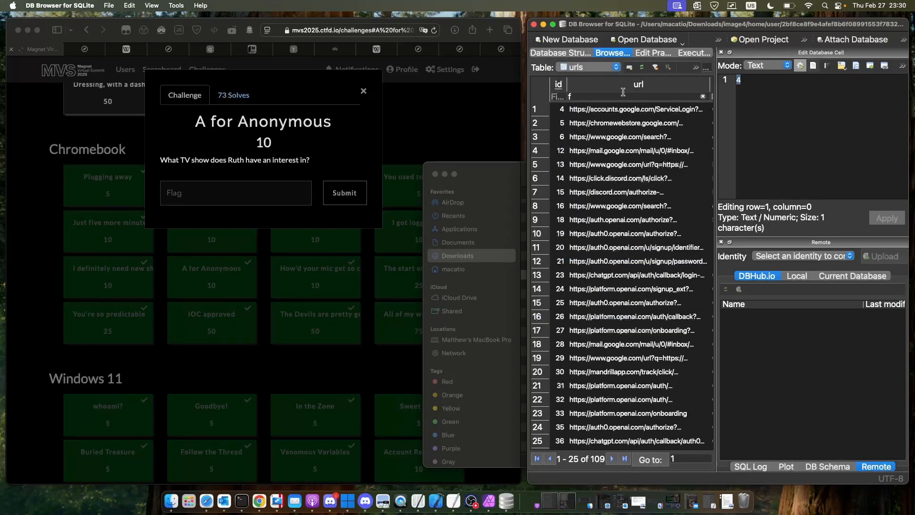
type("an")
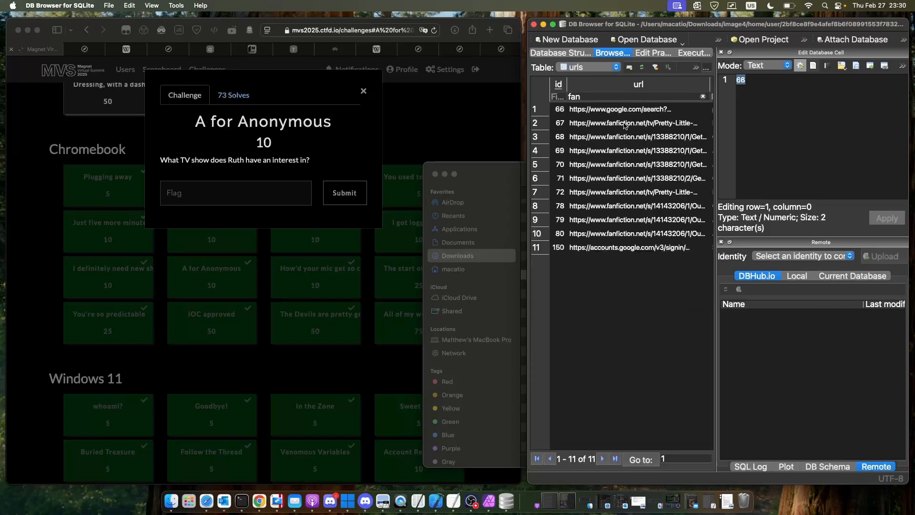
scroll(625, 125, "right", 5)
scroll(631, 109, "right", 3)
scroll(631, 109, "left", 6)
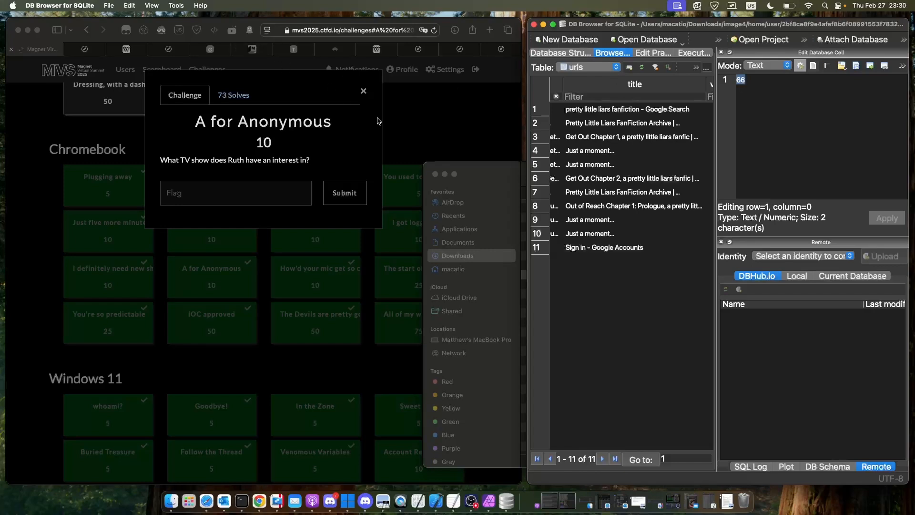
- Return to Safari, close "A for Anonymous" and open the "How'd your mic get so crispy?" challenge
left_click(424, 105)
left_click(424, 129)
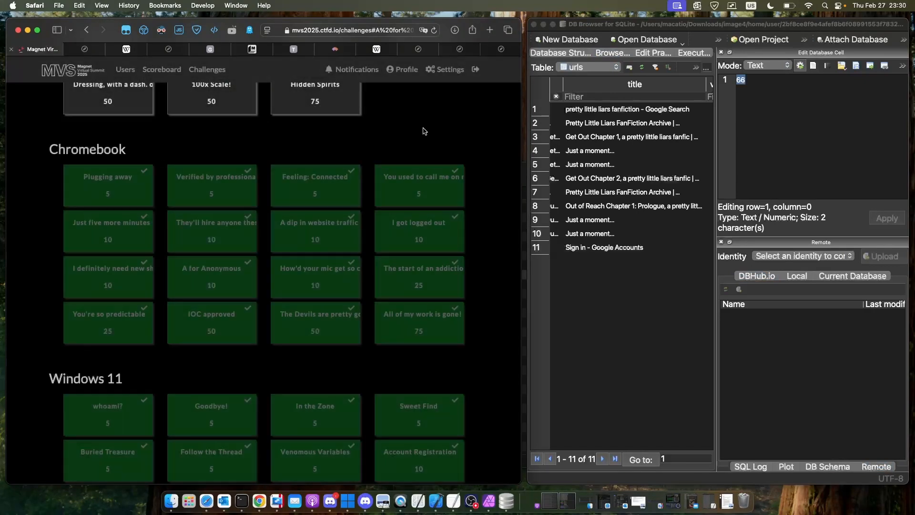
left_click(316, 278)
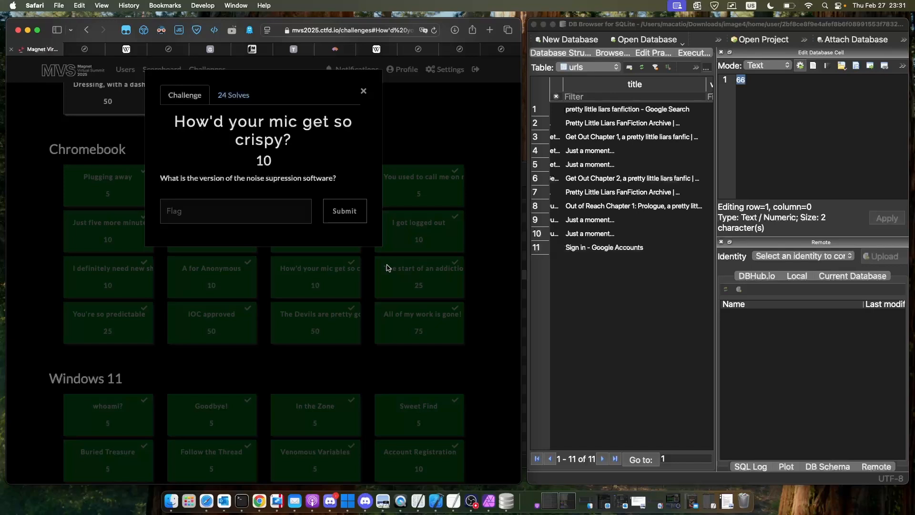
- View the question of "The start of an addiction", and open the "You're so predictable" challenge in its place
left_click(419, 271)
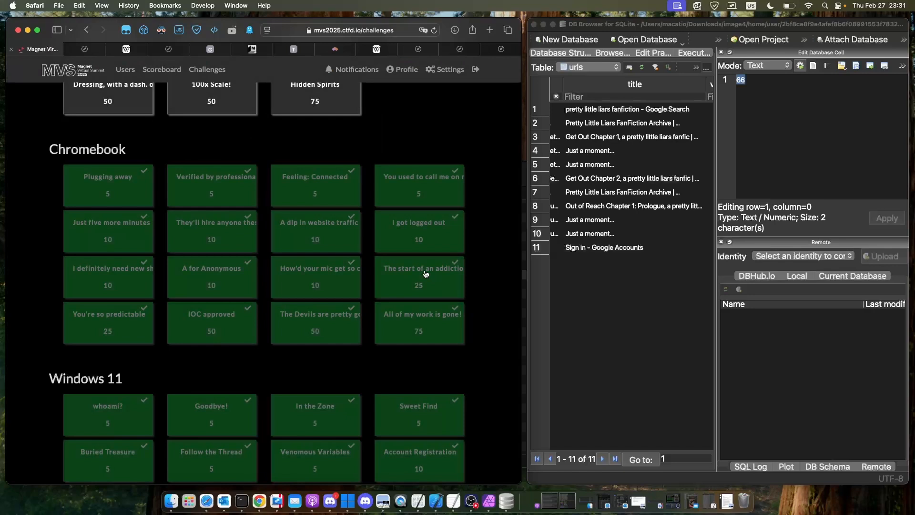
left_click(426, 272)
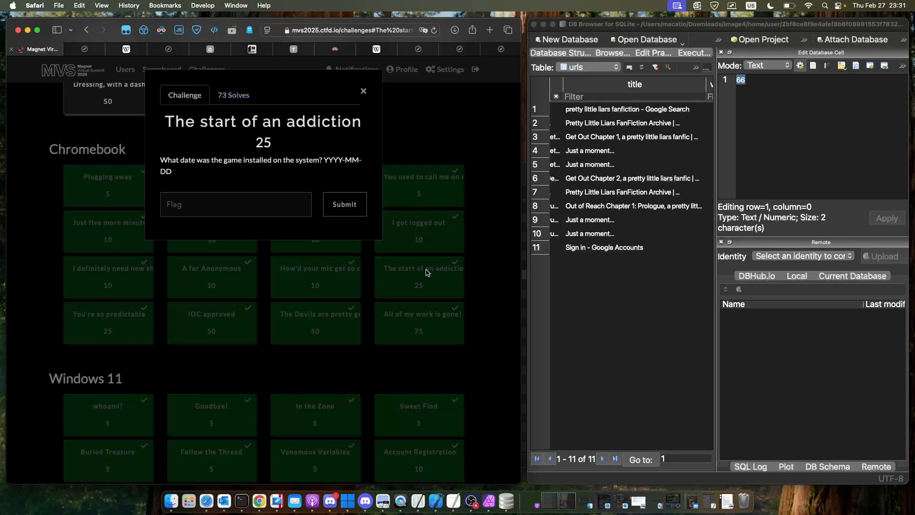
left_click(122, 323)
left_click(122, 323)
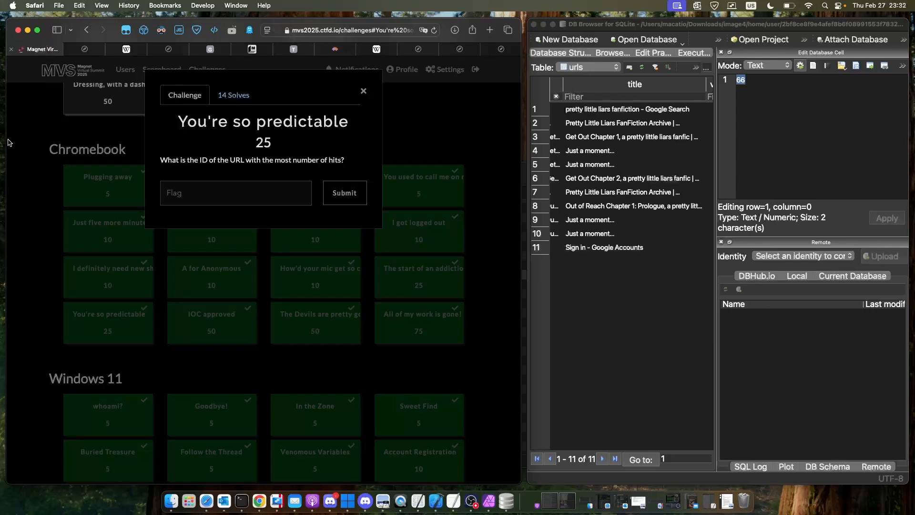
- Switch to Finder and search This Mac for "Network Action"
left_click(174, 495)
left_click(803, 175)
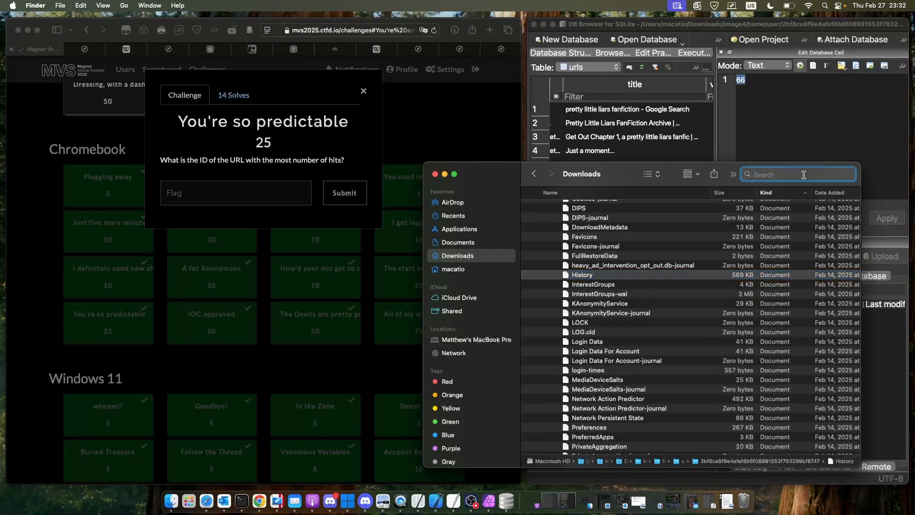
type("Netw")
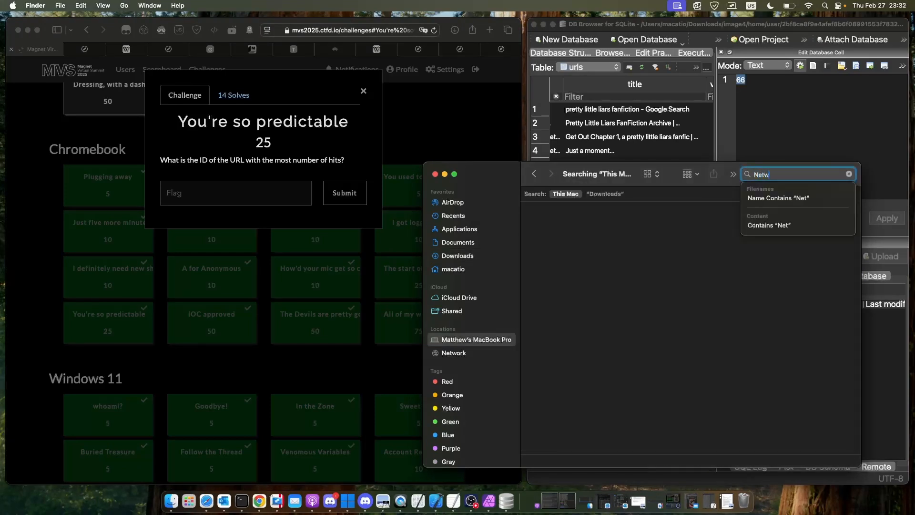
type("okr Action")
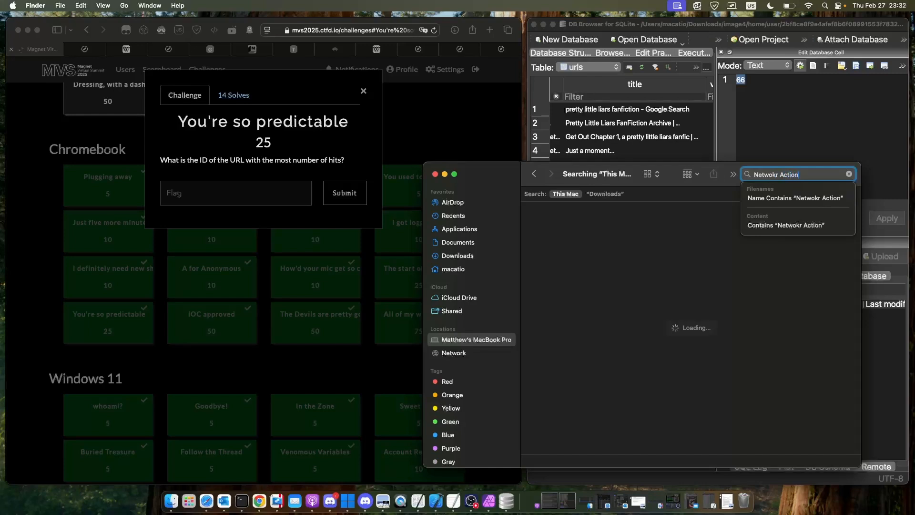
key("Return")
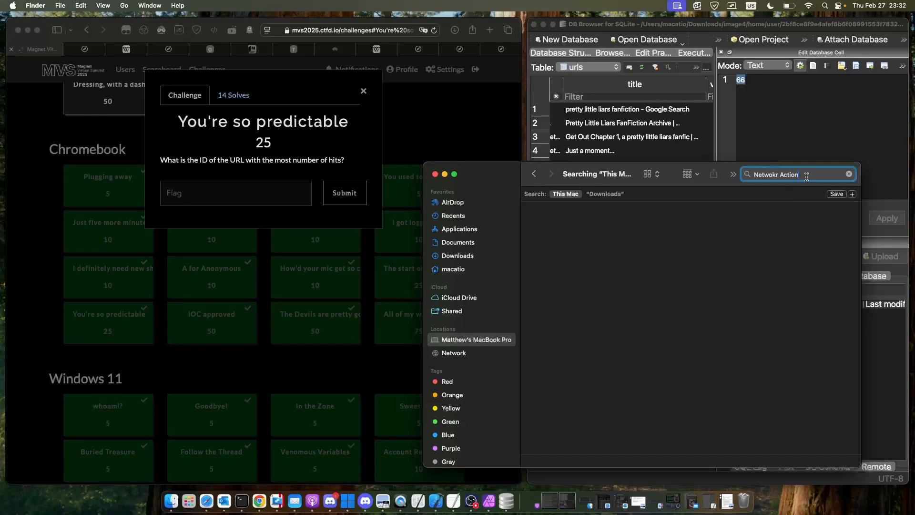
key("super+a")
left_click(807, 171)
key("BackSpace")
key("BackSpace")
key("BackSpace")
key("BackSpace")
key("BackSpace")
key("BackSpace")
key("BackSpace")
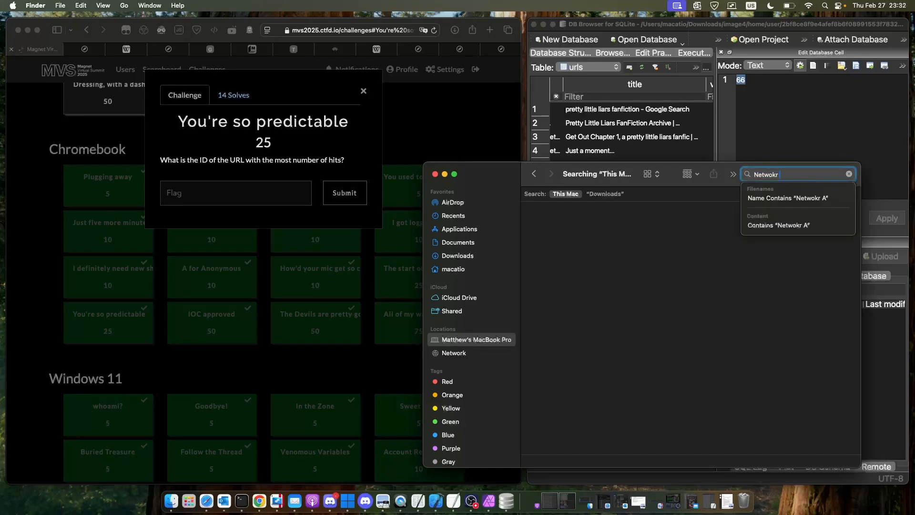
key("BackSpace")
type("rk")
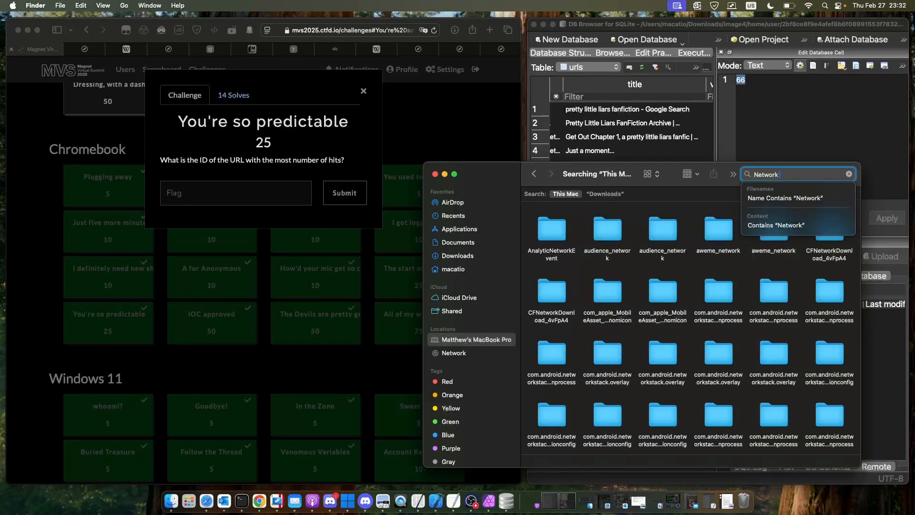
type("Action")
- Look through the This Mac search results for the Network Action Predictor files
scroll(736, 306, "down", 2)
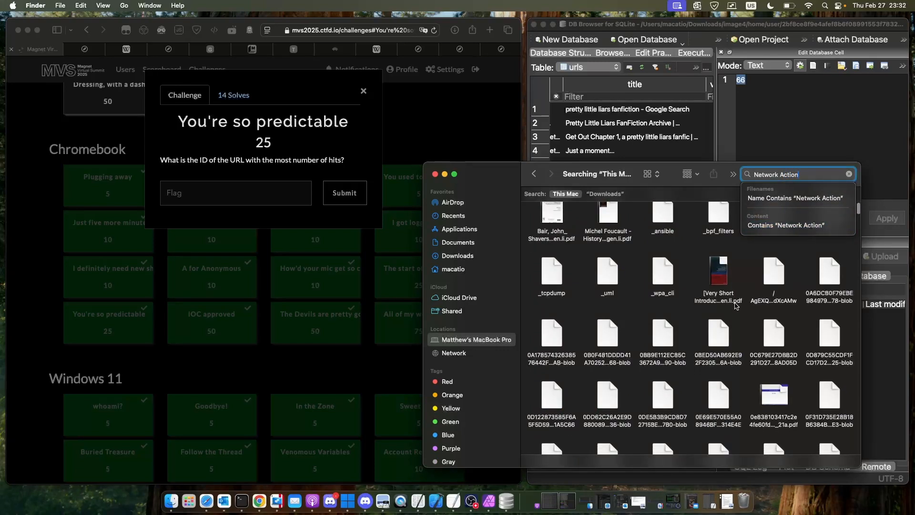
scroll(736, 306, "down", 10)
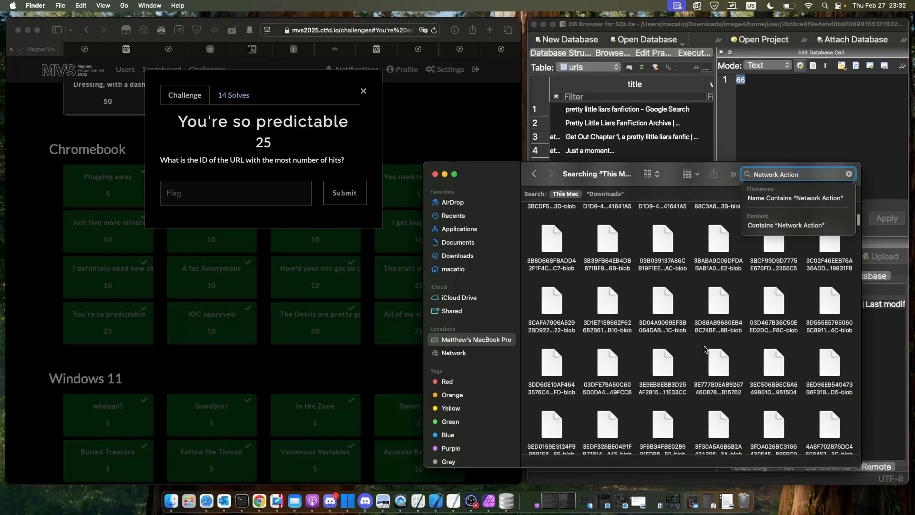
scroll(704, 349, "down", 10)
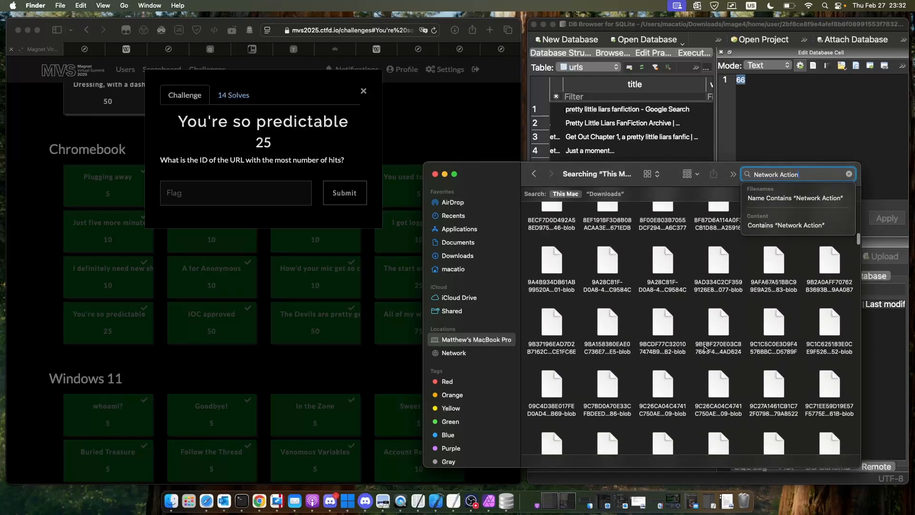
scroll(704, 350, "down", 10)
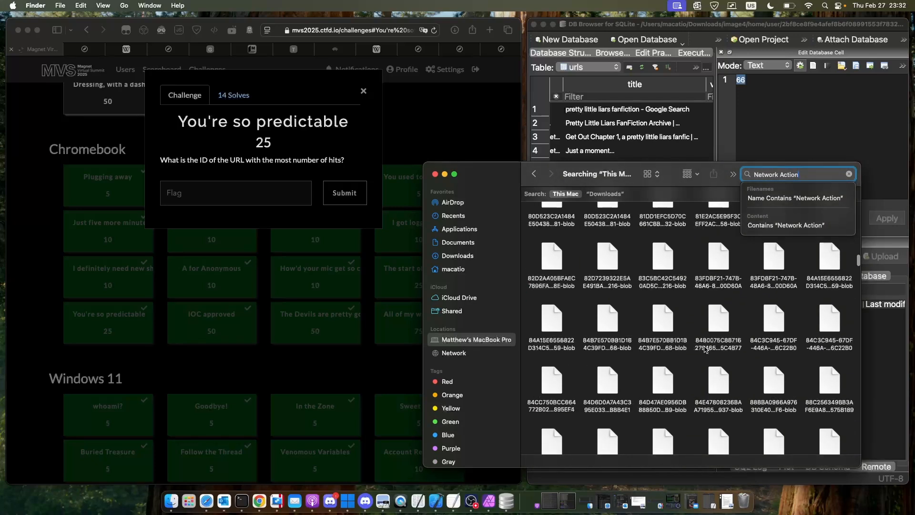
scroll(705, 349, "down", 10)
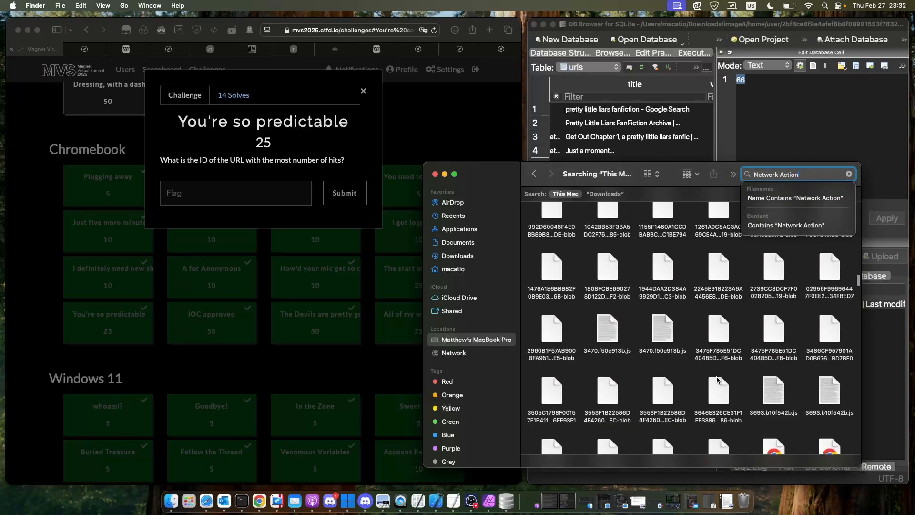
scroll(717, 380, "down", 10)
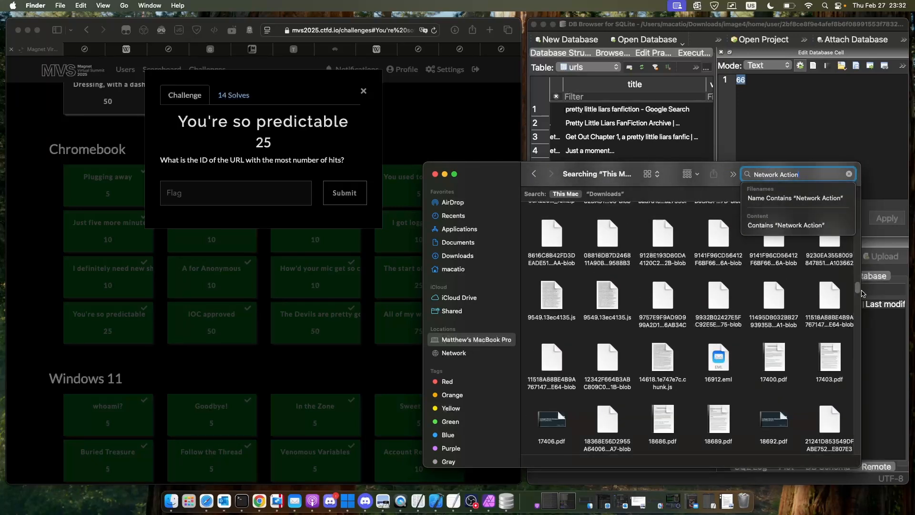
left_click_drag(861, 289, 860, 292)
scroll(846, 285, "down", 5)
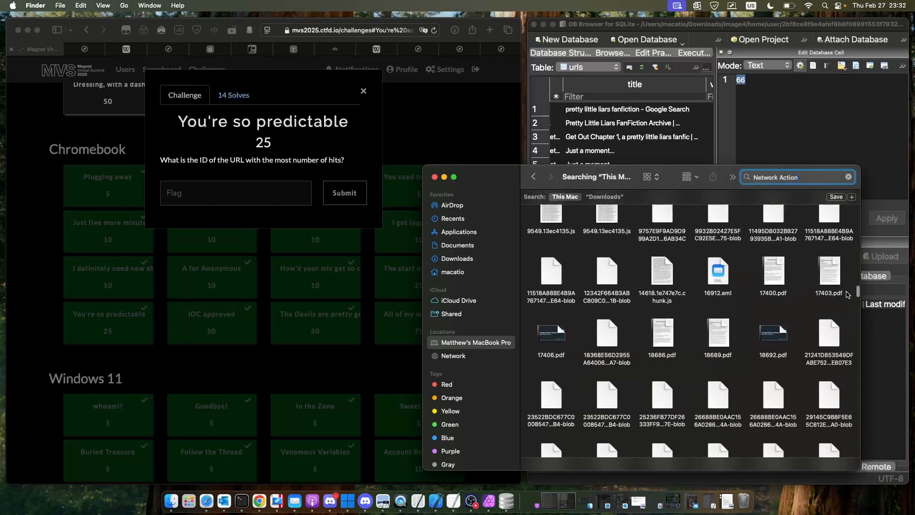
left_click_drag(858, 297, 865, 435)
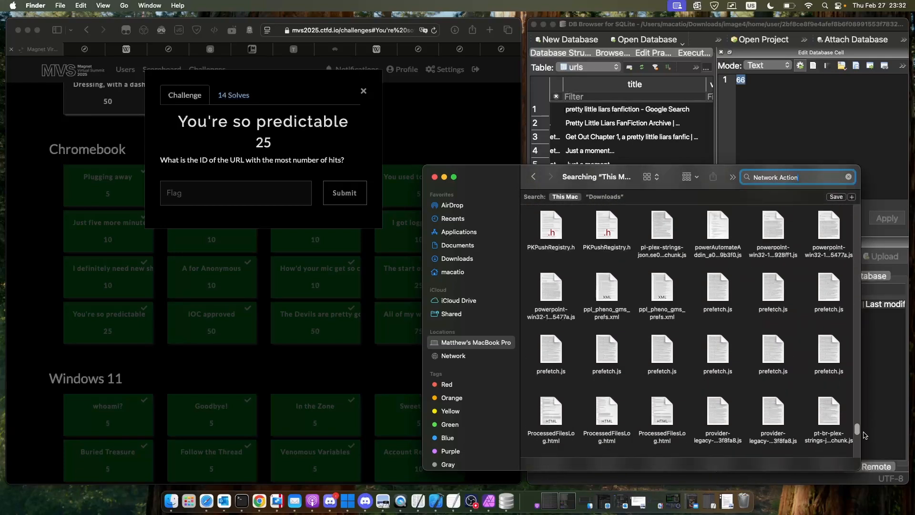
scroll(813, 381, "up", 5)
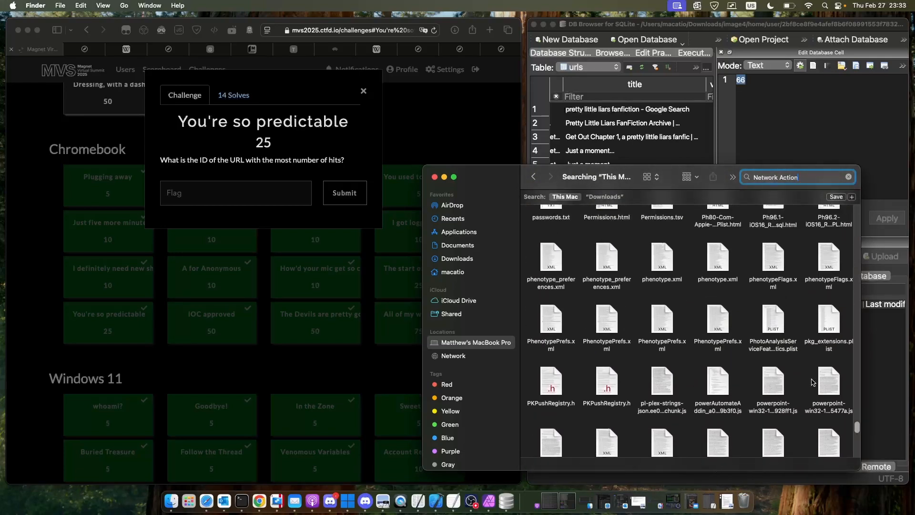
scroll(807, 281, "up", 9)
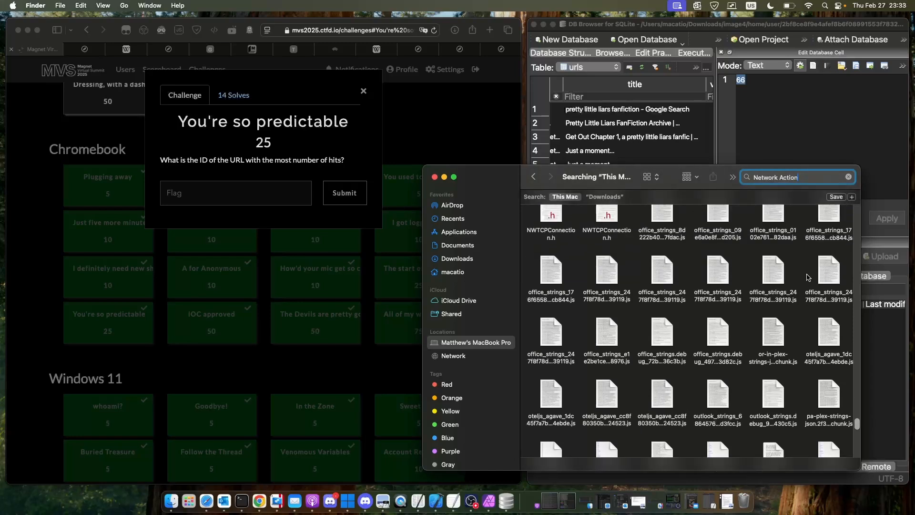
scroll(808, 277, "up", 6)
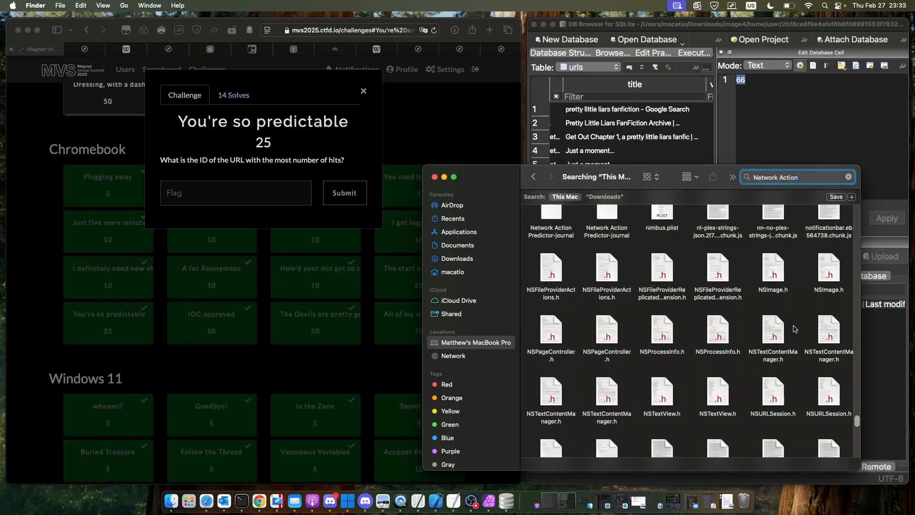
scroll(796, 324, "up", 4)
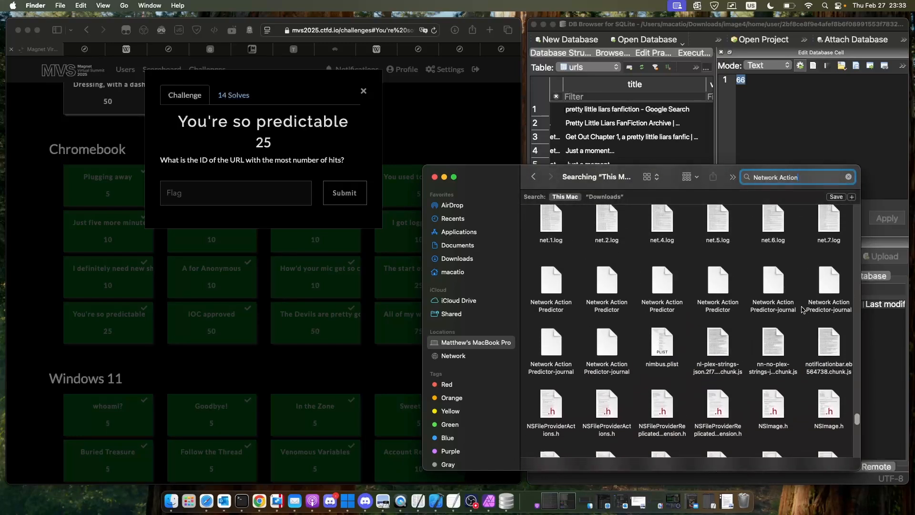
- Open the Network Action Predictor file from the Android Chrome folder in DB Browser for SQLite and browse its network_action_predictor table
left_click(781, 300)
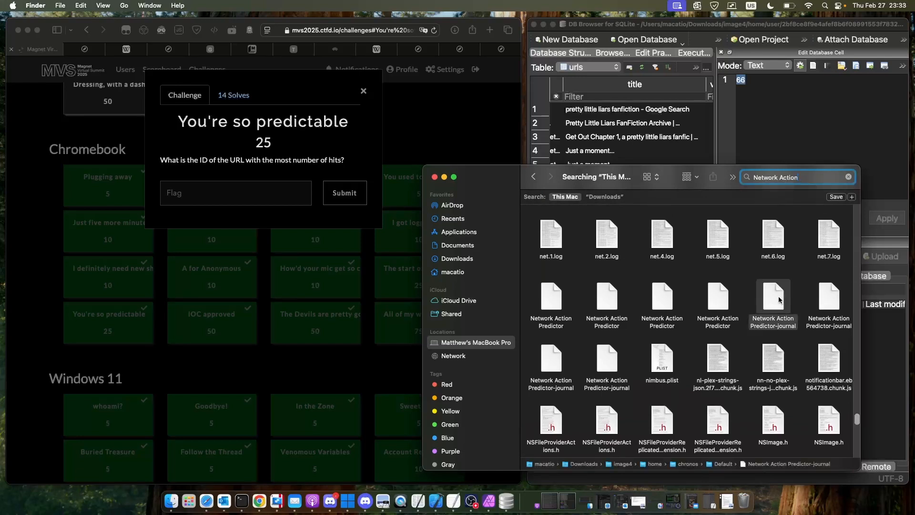
left_click(721, 299)
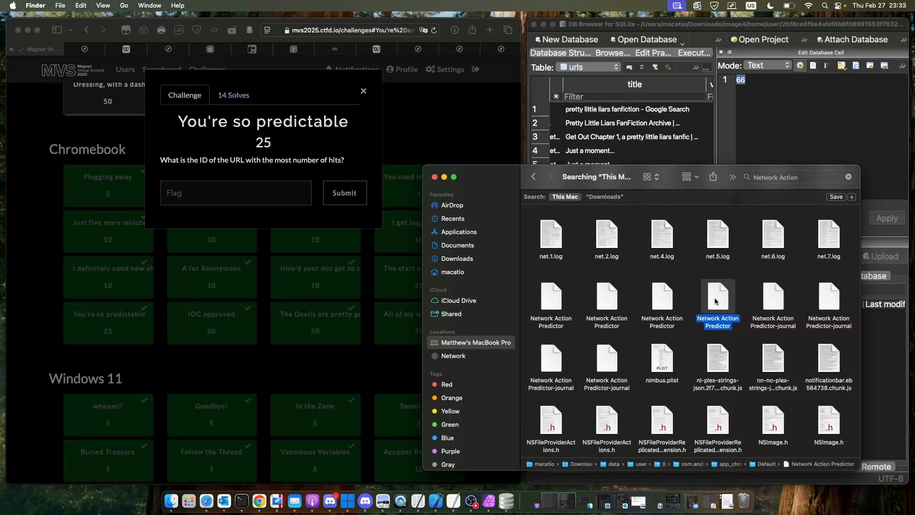
left_click_drag(714, 298, 714, 67)
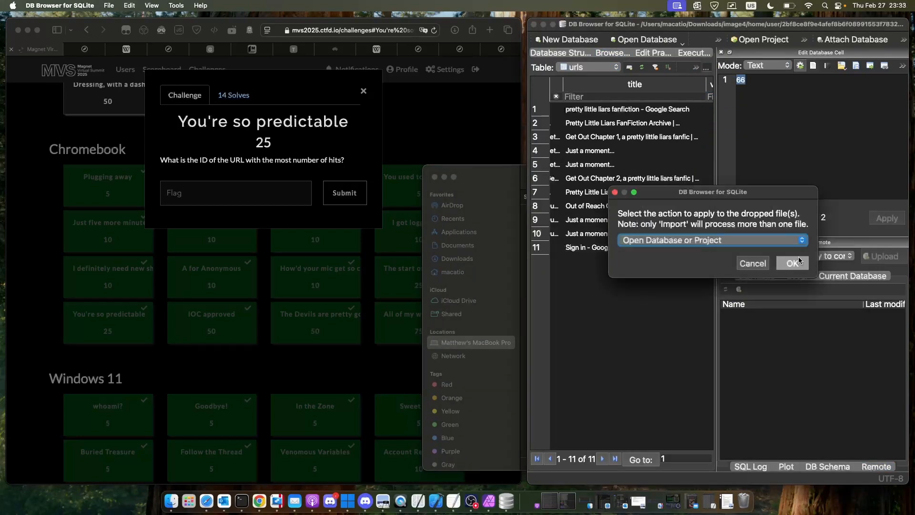
left_click(800, 264)
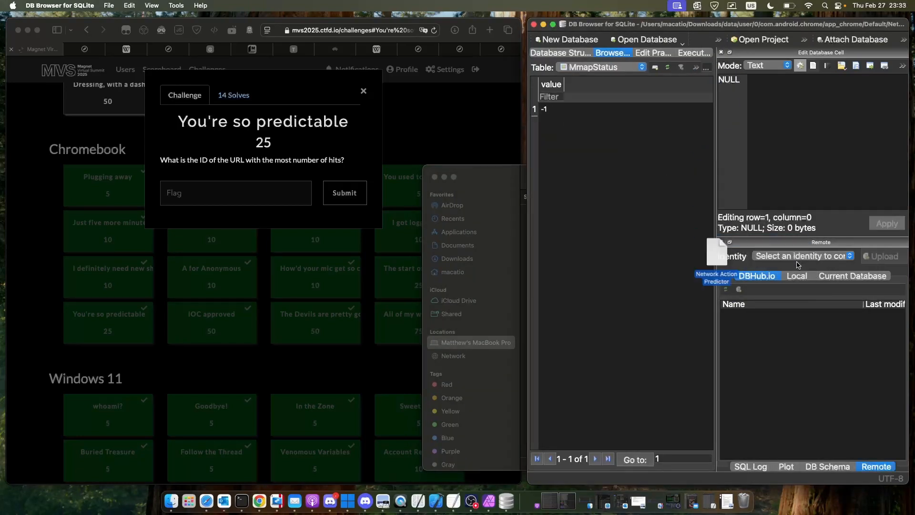
left_click(622, 71)
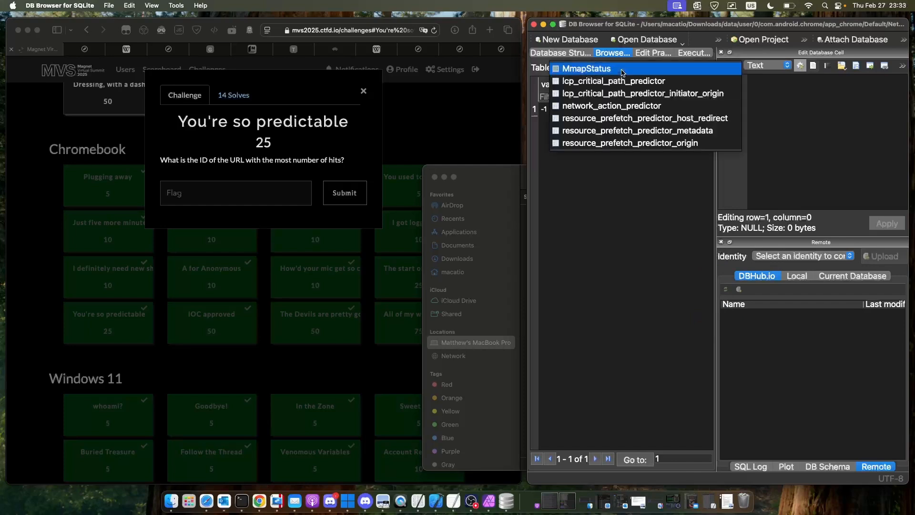
left_click(622, 107)
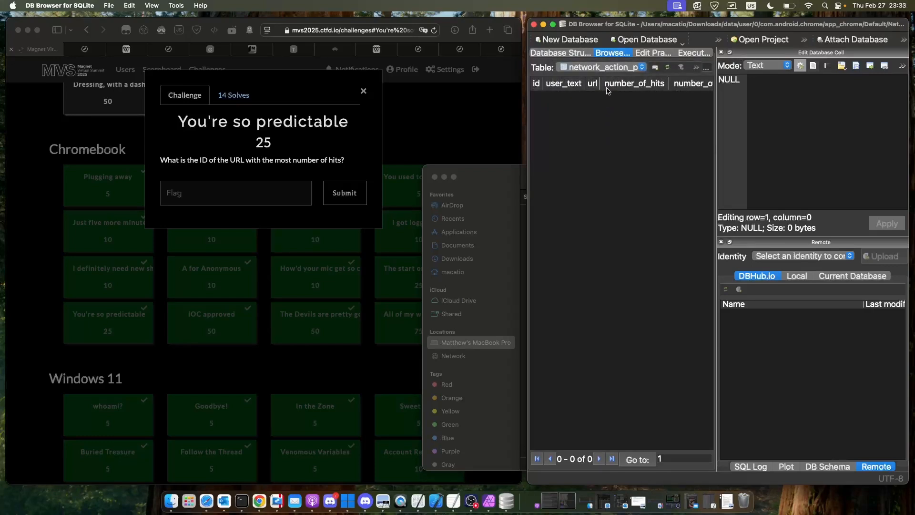
- From Finder, open the image4 copy of Network Action Predictor in DB Browser for SQLite and browse its network_action_predictor table
left_click(165, 503)
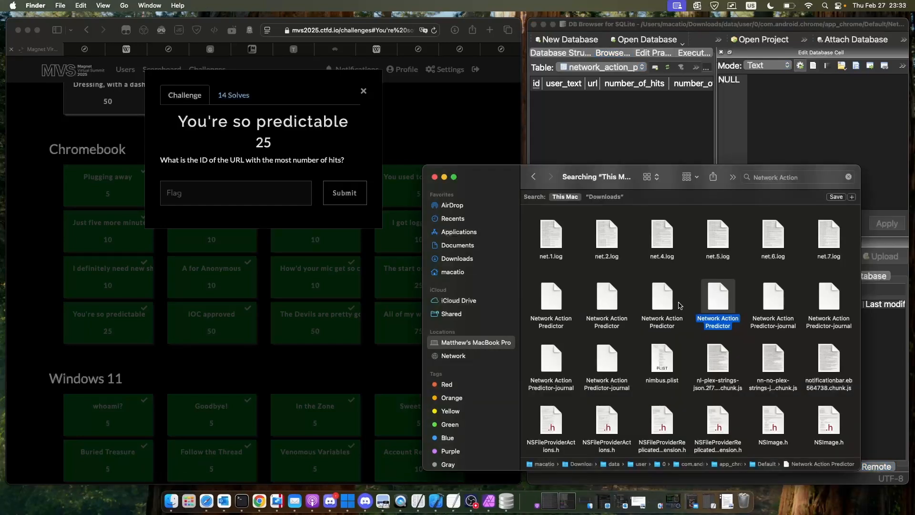
left_click_drag(671, 304, 696, 55)
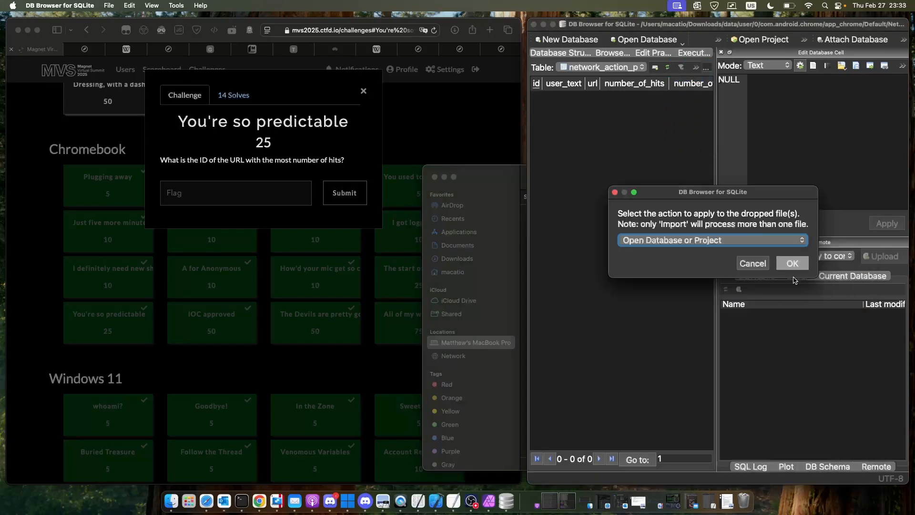
left_click(793, 264)
left_click(613, 72)
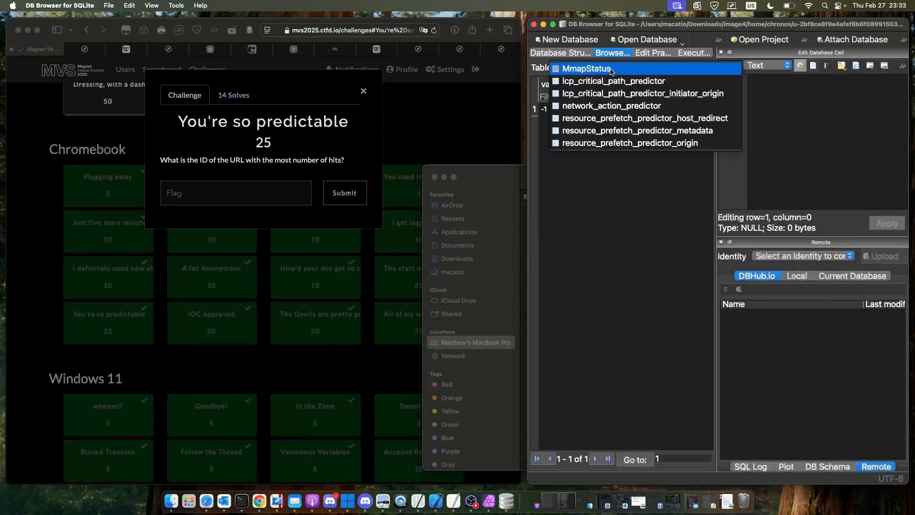
left_click(620, 106)
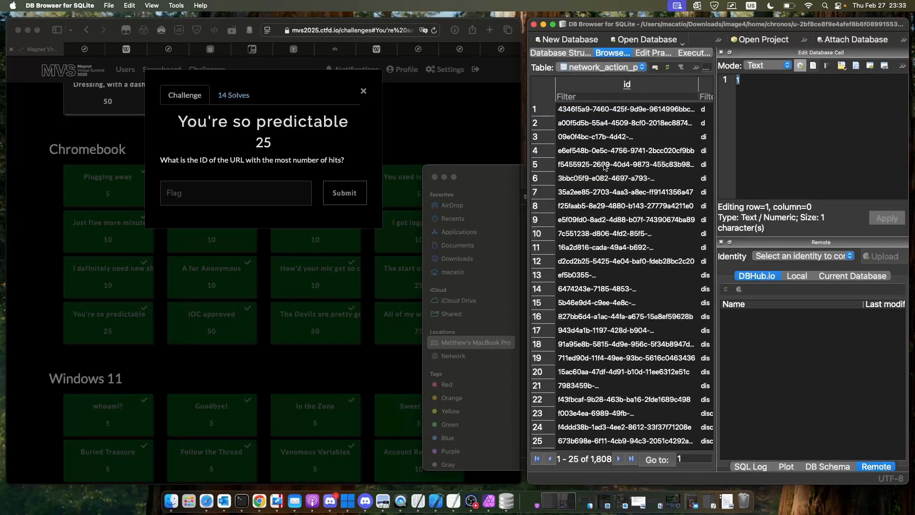
- Sort the network_action_predictor table by number_of_hits in descending order and open the id cell of the first row
scroll(604, 166, "right", 15)
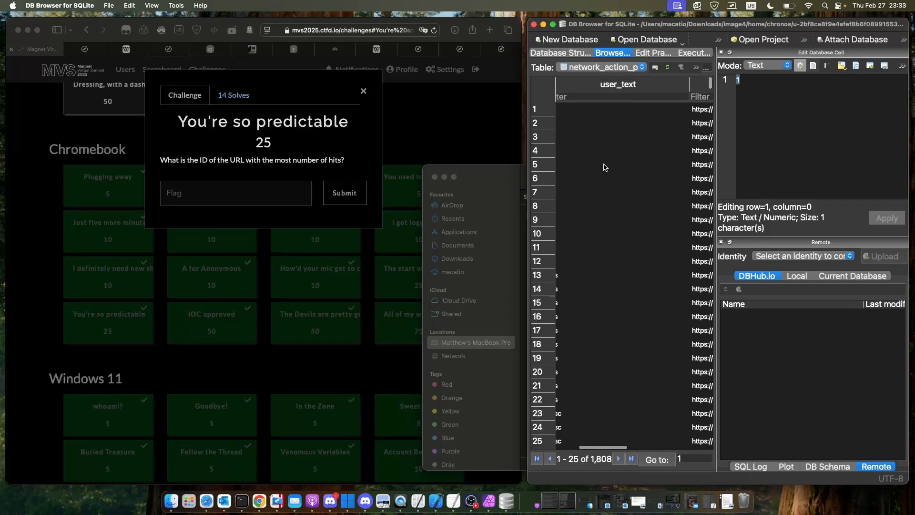
scroll(604, 167, "left", 2)
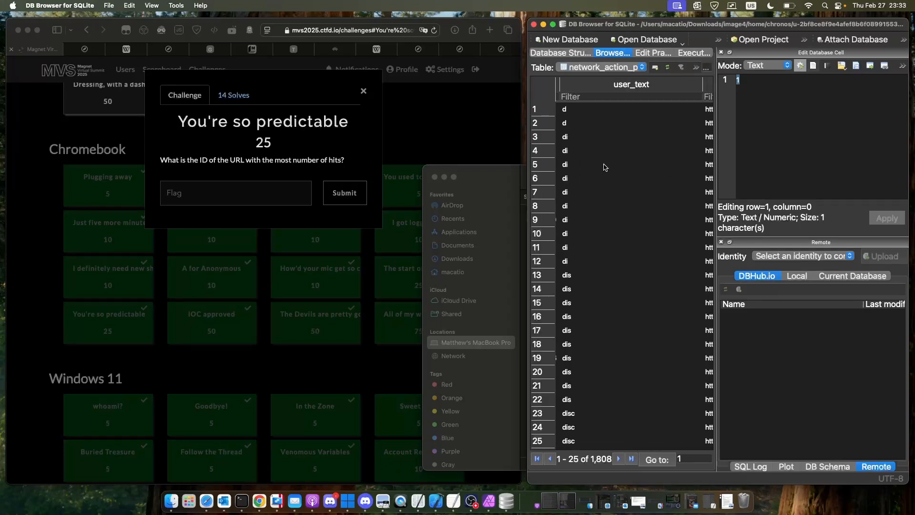
scroll(605, 167, "right", 8)
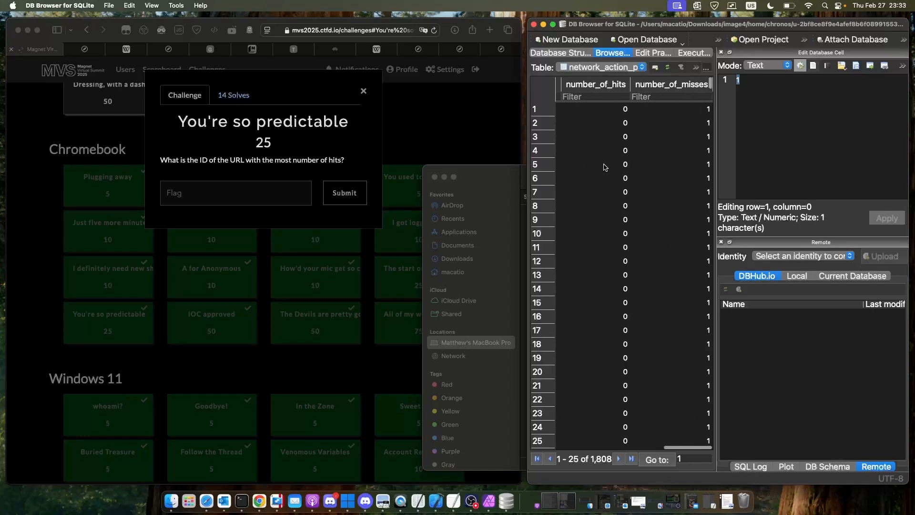
left_click(613, 89)
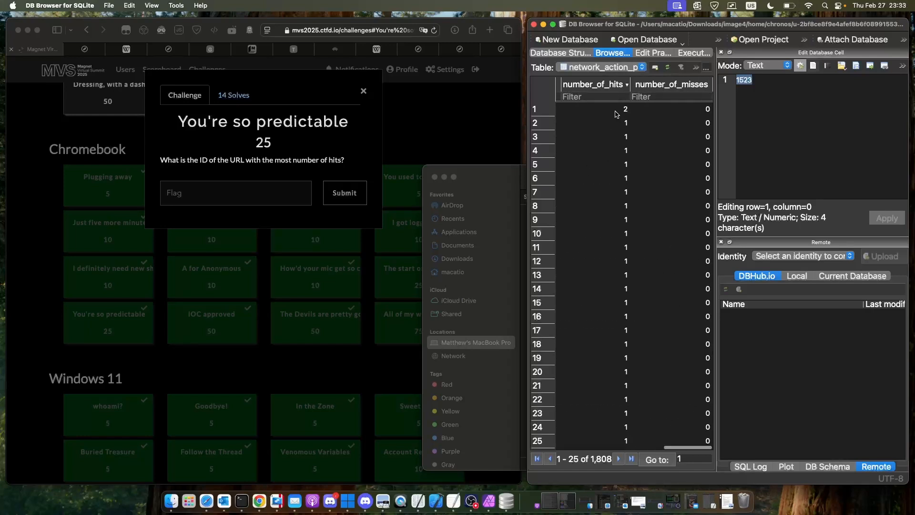
scroll(617, 114, "left", 10)
left_click(617, 114)
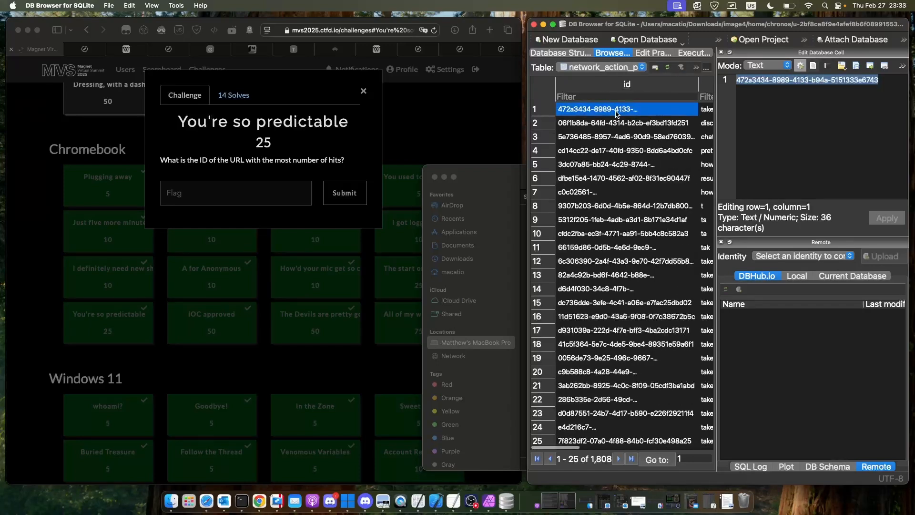
double_click(617, 114)
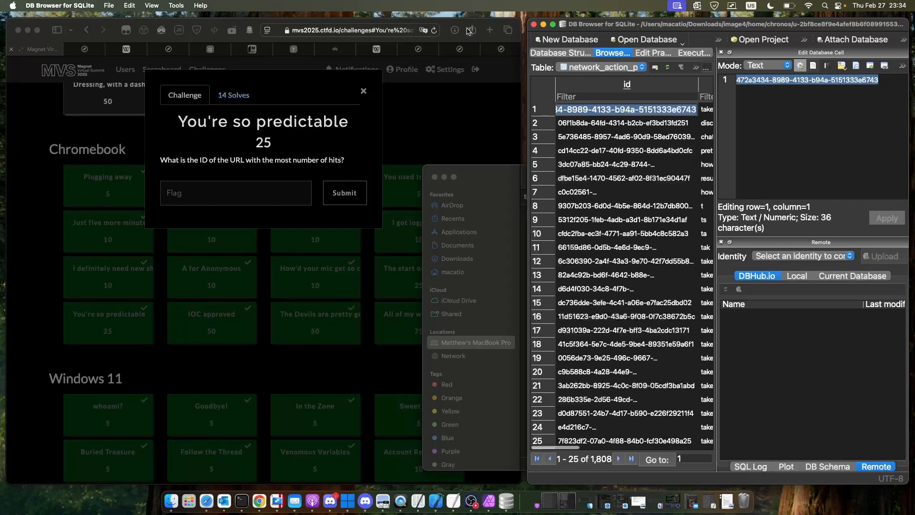
- Minimize the database window, return to Safari, close "You're so predictable" and open the "IOC approved" challenge
left_click(544, 24)
left_click(485, 112)
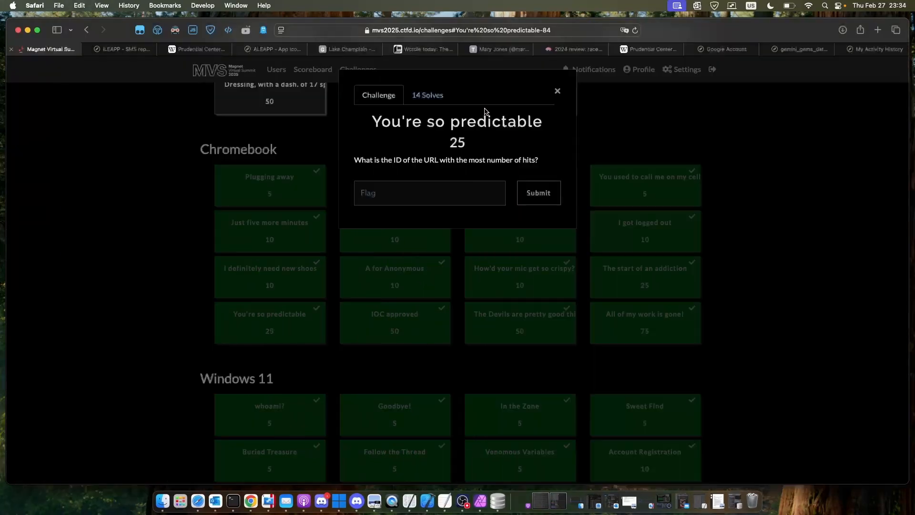
left_click(392, 316)
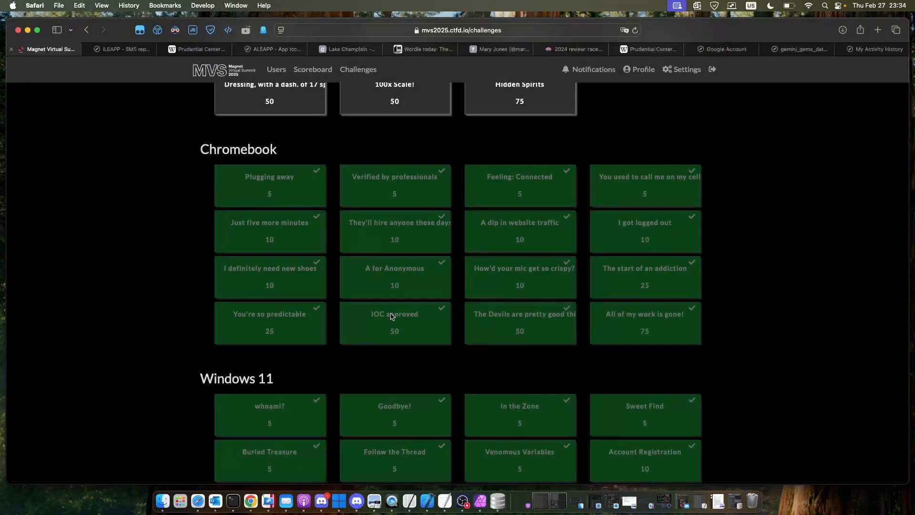
left_click(391, 316)
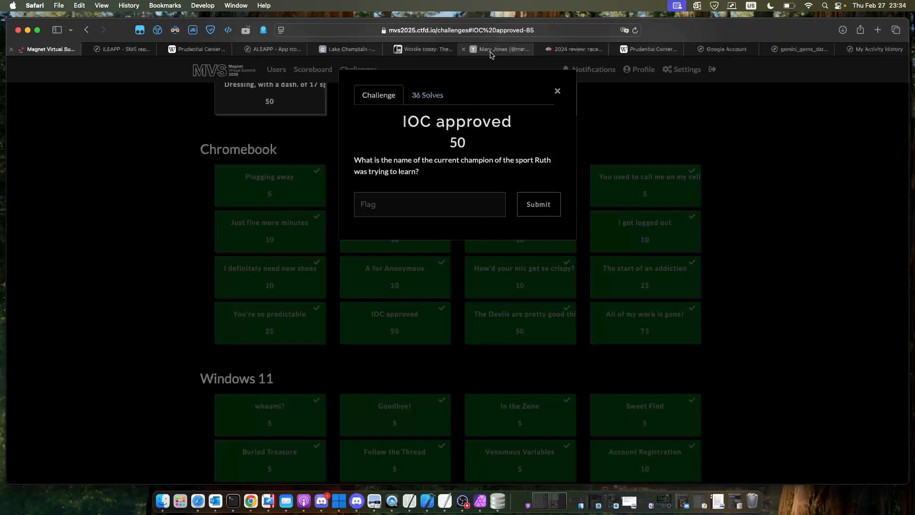
- In the browser tab showing the TikTok profile, search the web for "walking sport champion 2024"
mouse_move(491, 55)
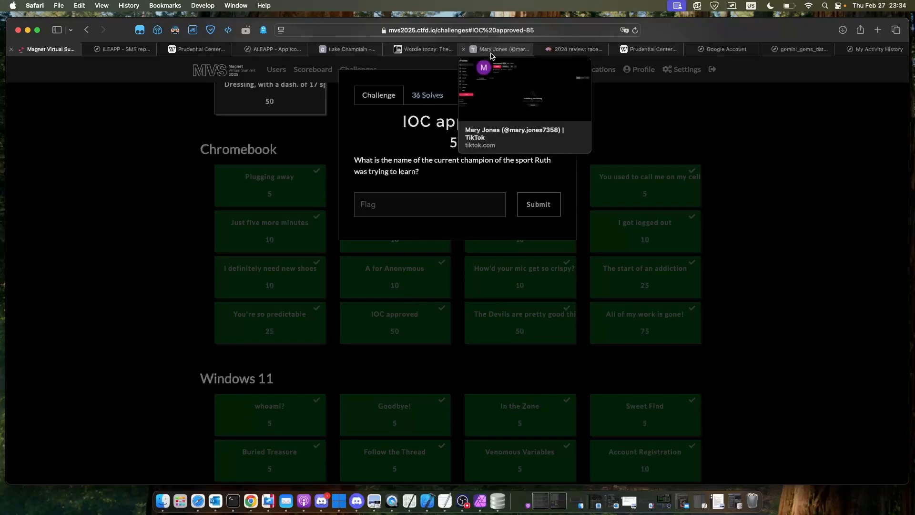
left_click(491, 52)
left_click(482, 33)
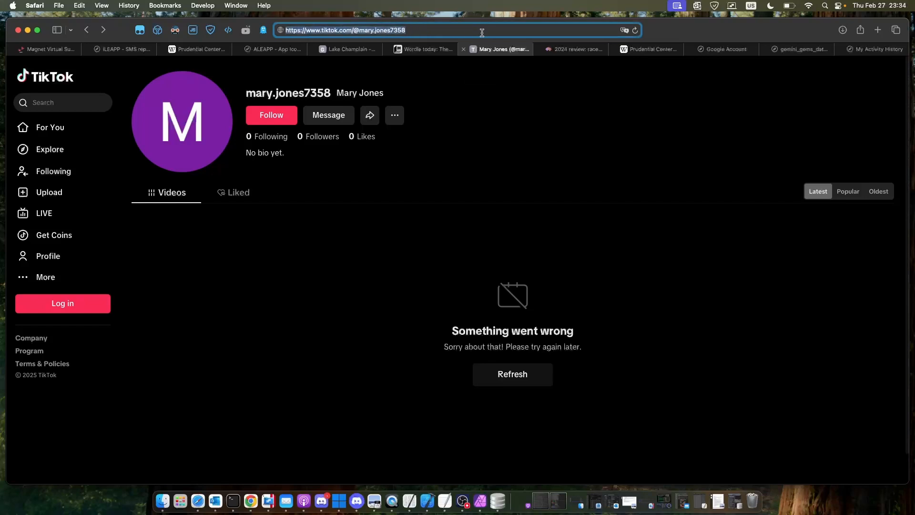
type("wal")
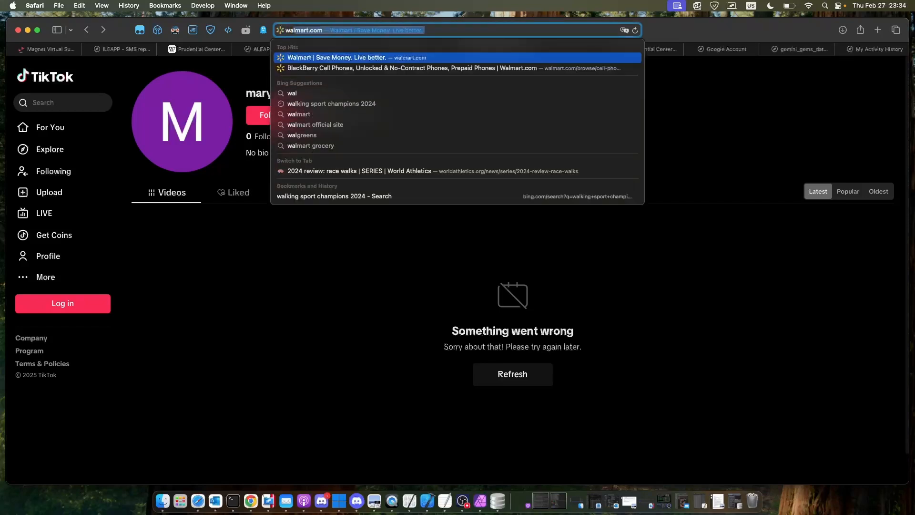
type("king s")
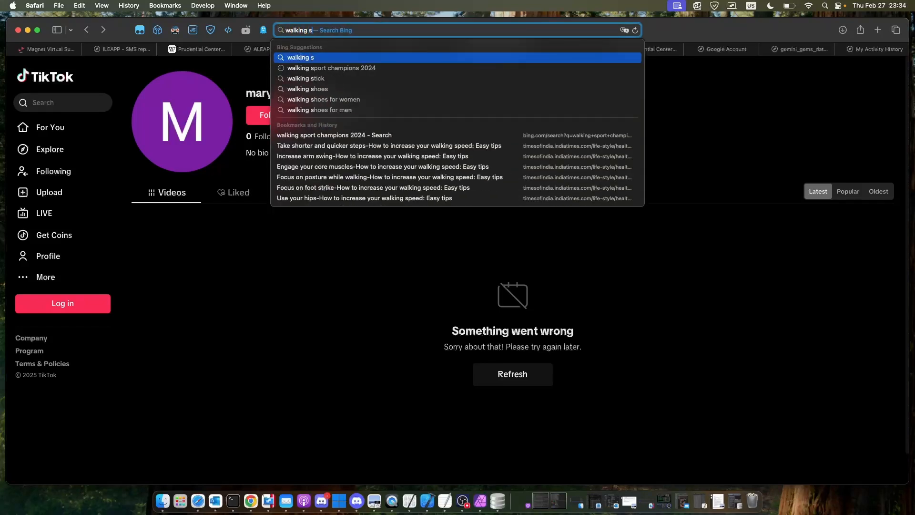
type("port ch")
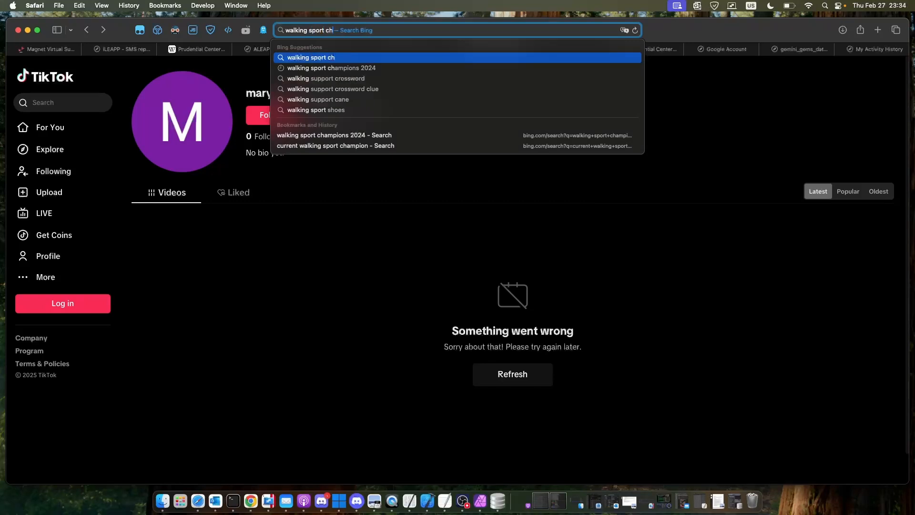
type("ampion")
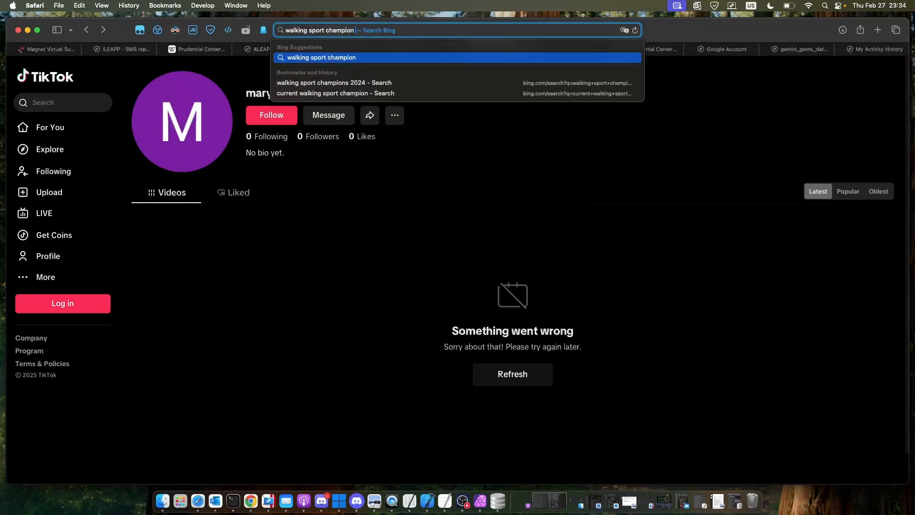
type(" 2024")
key("Return")
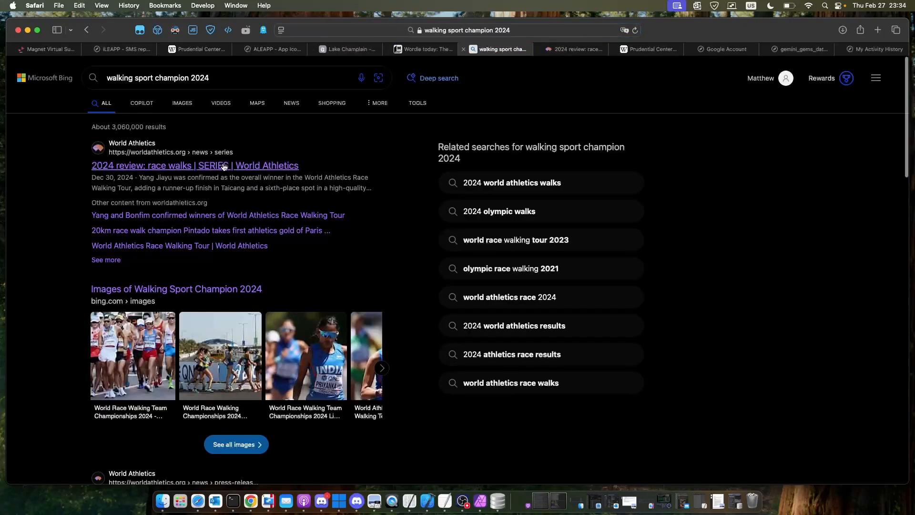
- Open the World Athletics 2024 race walks review and highlight the third athlete in the women's 20km season top list
left_click(224, 167)
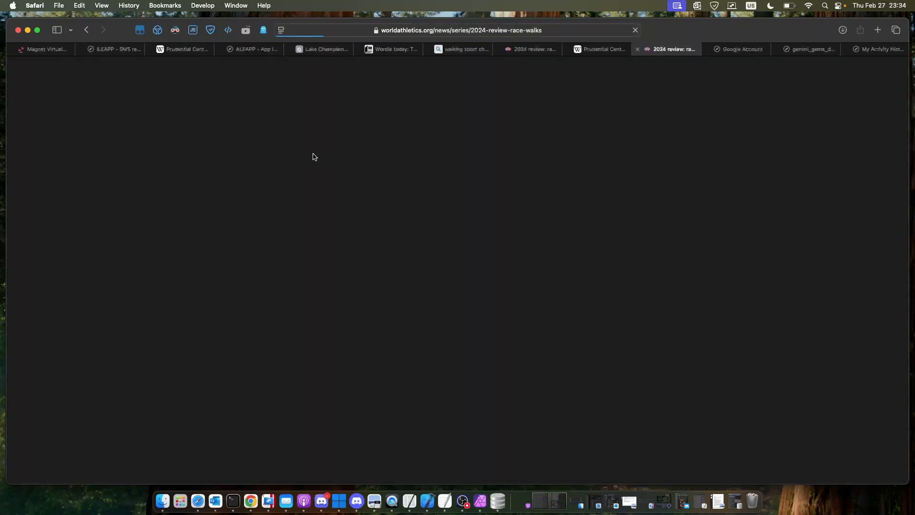
scroll(330, 190, "down", 10)
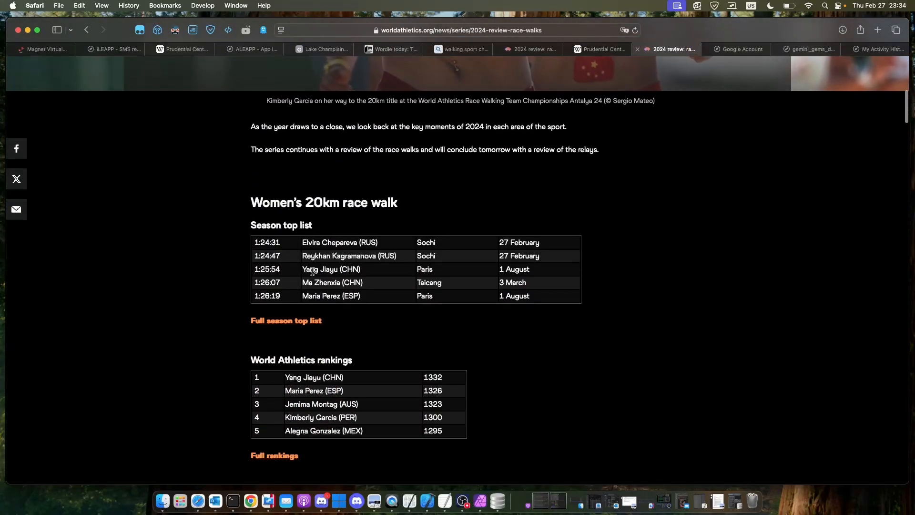
left_click_drag(302, 270, 344, 270)
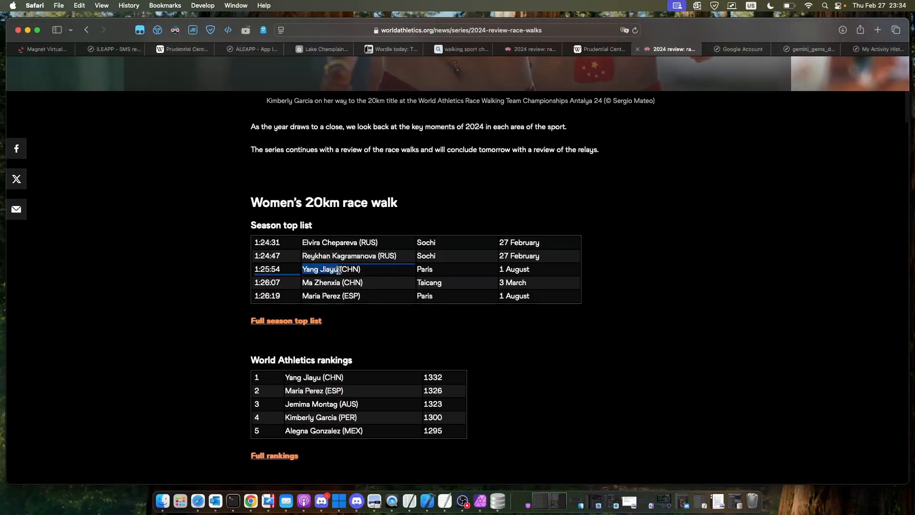
left_click(364, 272)
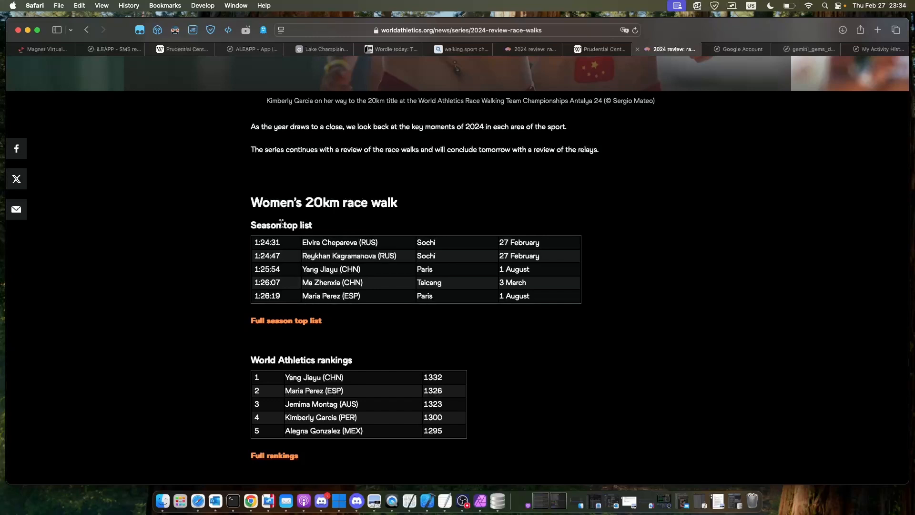
- Return to the CTF challenge page, close "IOC approved" and open "The Devils are pretty good this year" with its flag field active
left_click(62, 52)
left_click(149, 165)
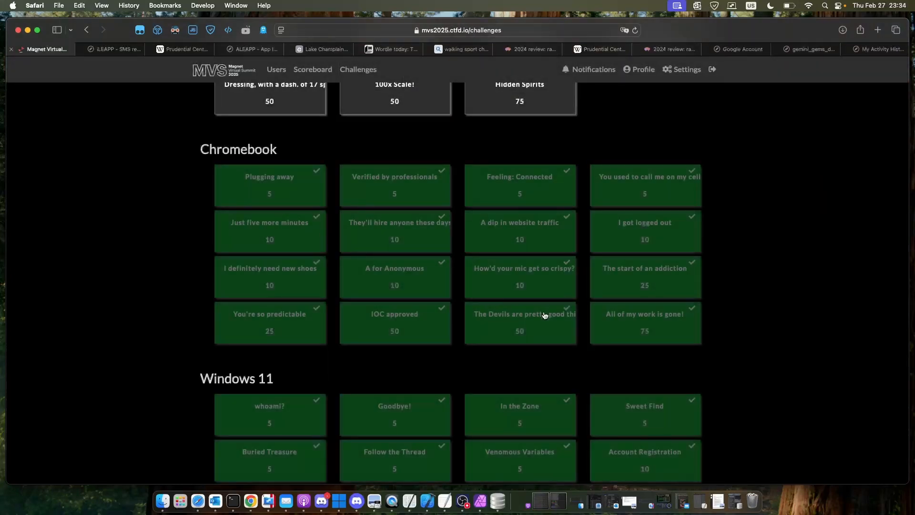
left_click(545, 315)
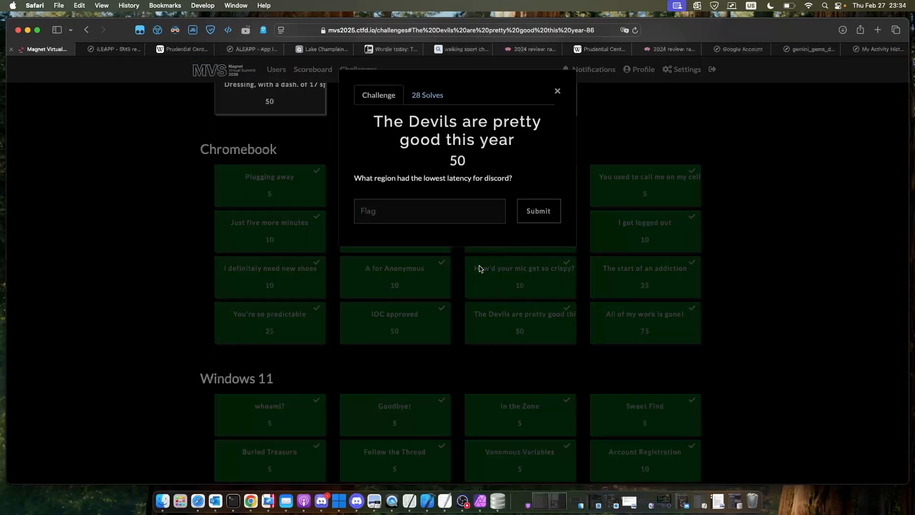
left_click(468, 201)
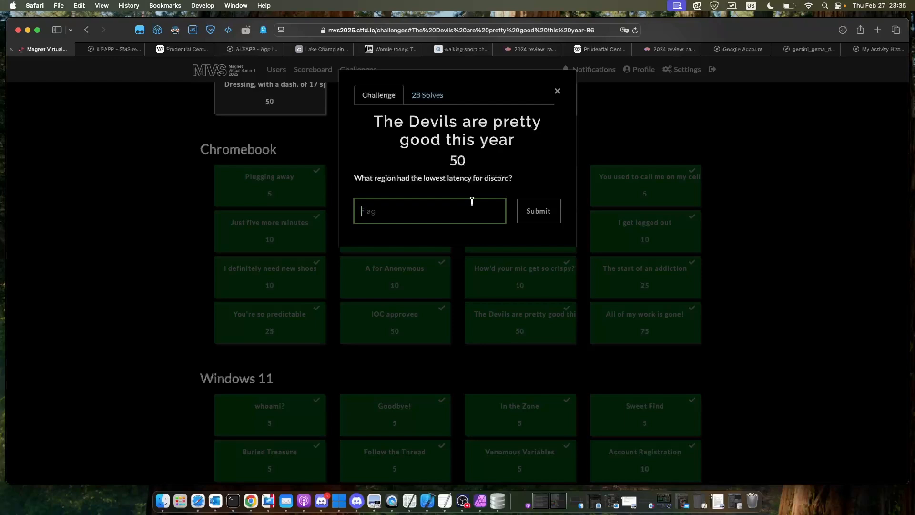
- Switch to Finder and select the old "Network Action" search text for replacement
left_click(162, 500)
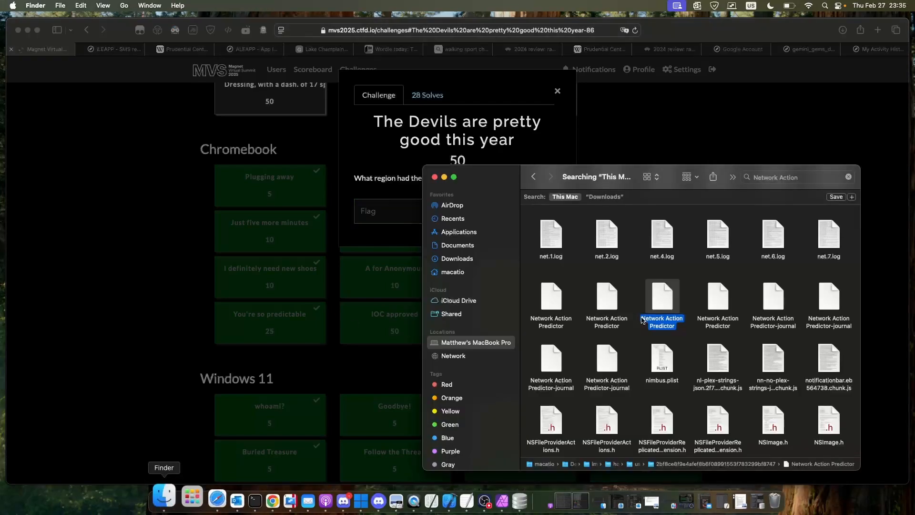
scroll(729, 220, "up", 2)
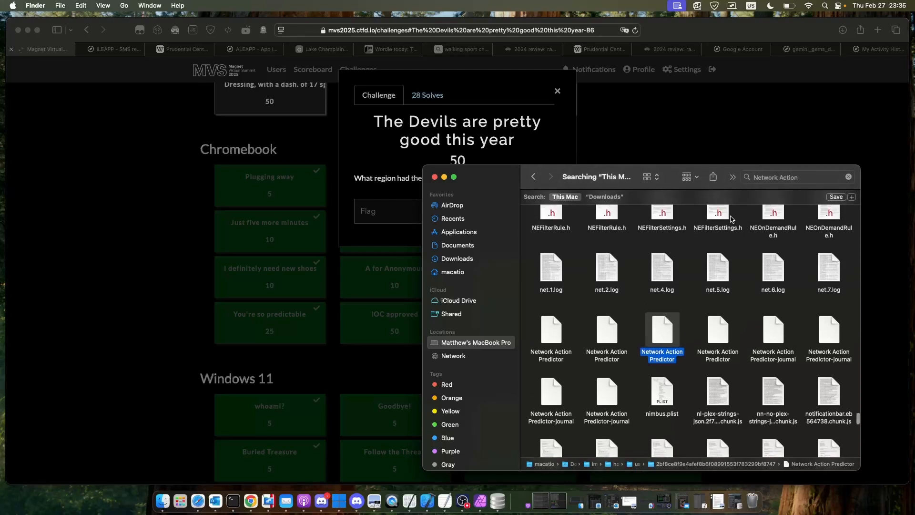
triple_click(787, 178)
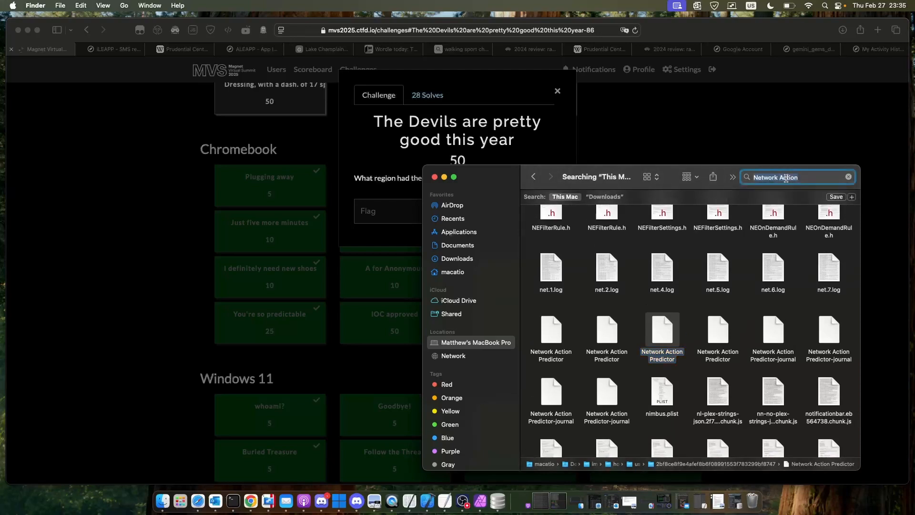
type("dis")
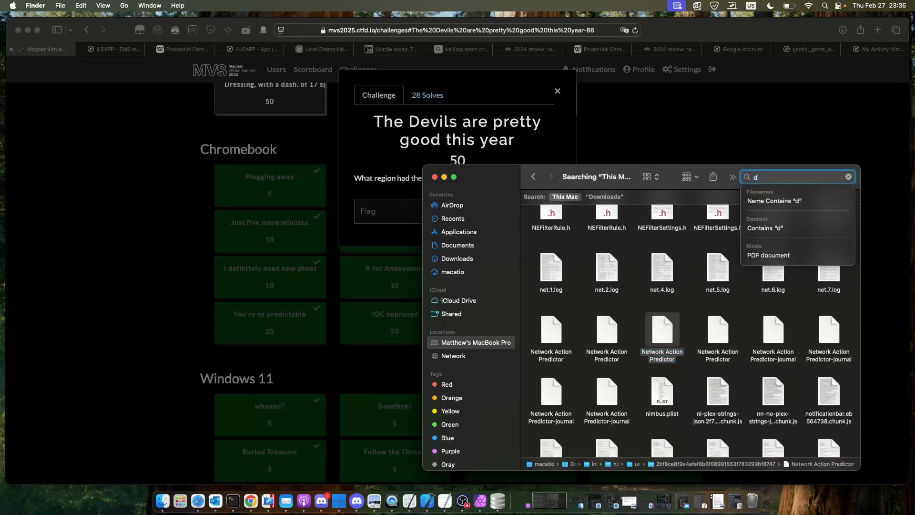
key("BackSpace")
key("BackSpace")
key("BackSpace")
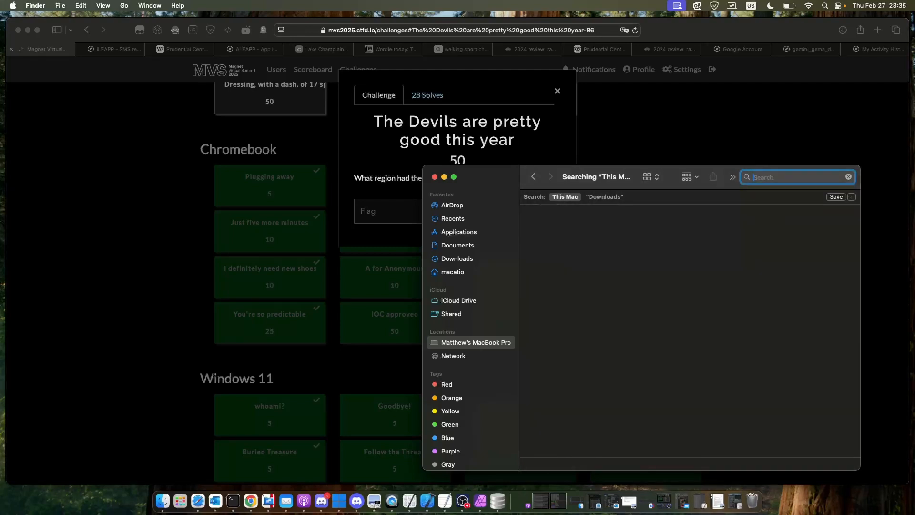
type("discord")
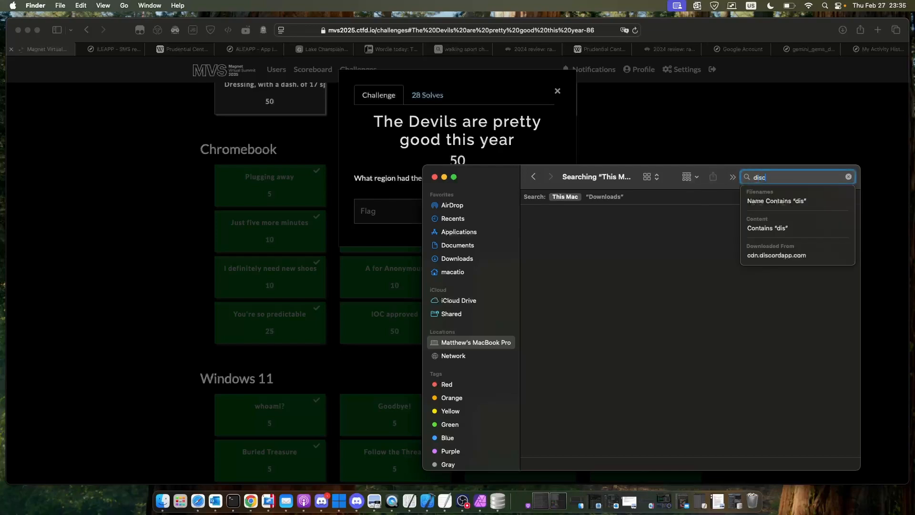
key("BackSpace")
key("BackSpace")
key("BackSpace")
key("BackSpace")
key("BackSpace")
key("BackSpace")
key("BackSpace")
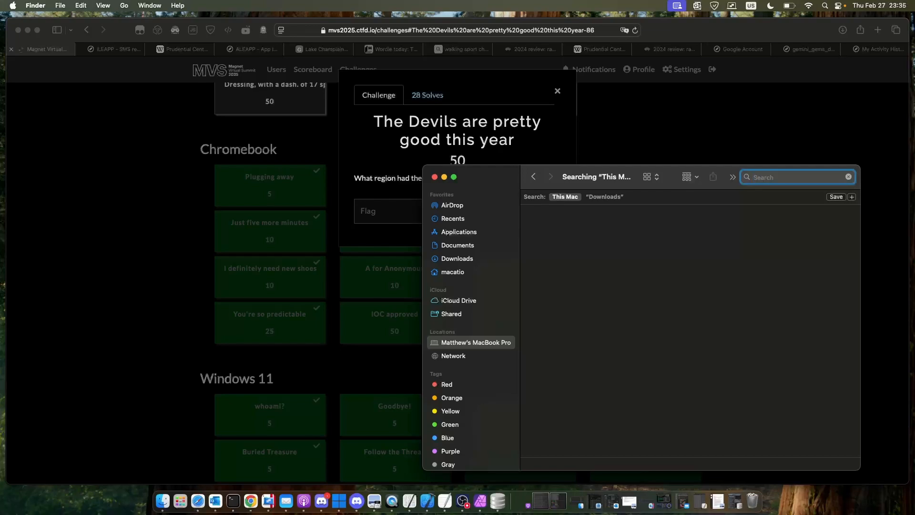
- Search this Mac for "webrtc" and open a discord-webrtc_0 file from the results in TextEdit
type("webrt")
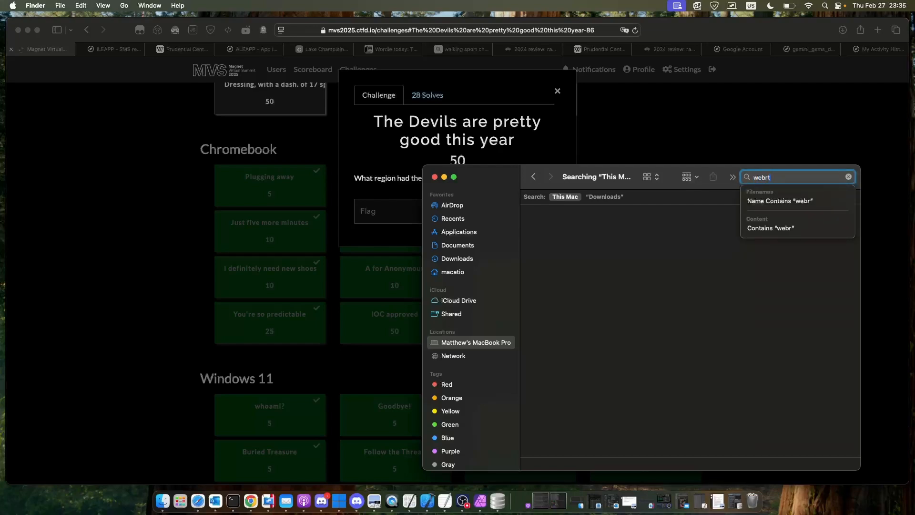
type("c")
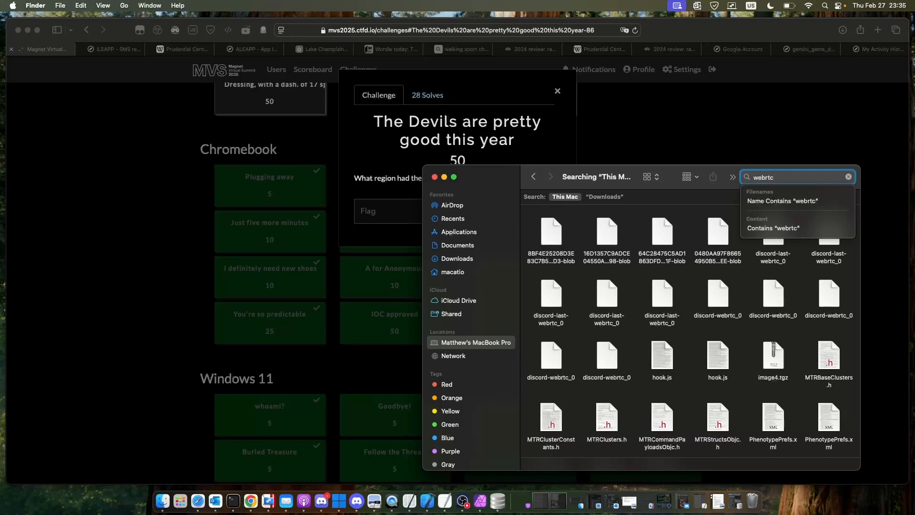
scroll(734, 324, "down", 3)
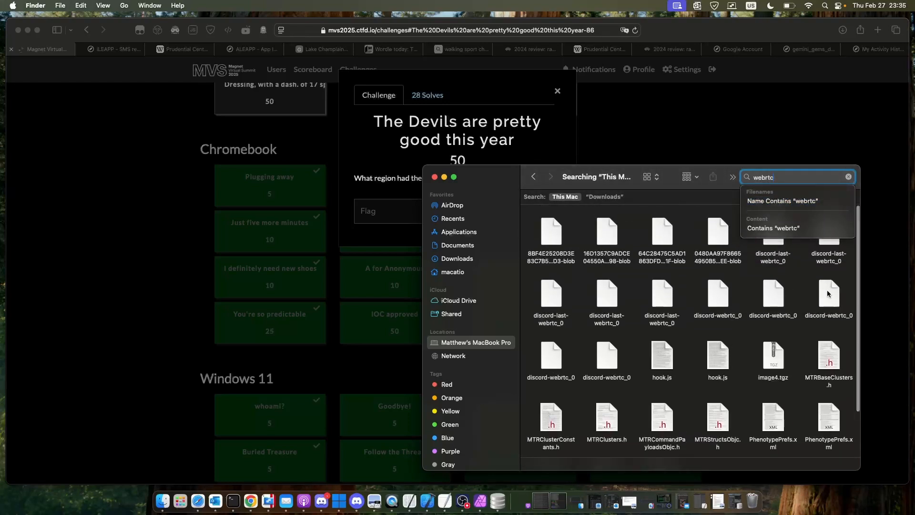
double_click(828, 294)
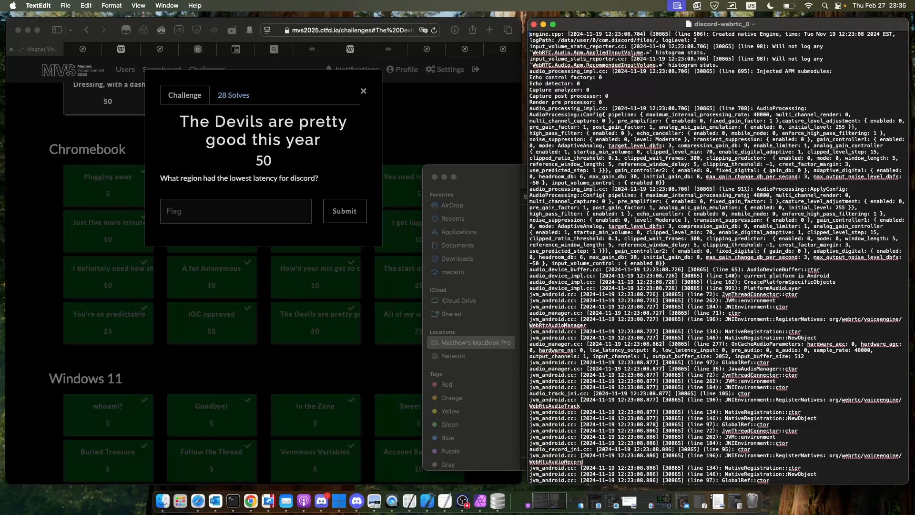
- Examine the region latency entries at the end of the Discord log, highlighting the average RTT lines for all regions
scroll(747, 193, "down", 10)
scroll(746, 193, "down", 15)
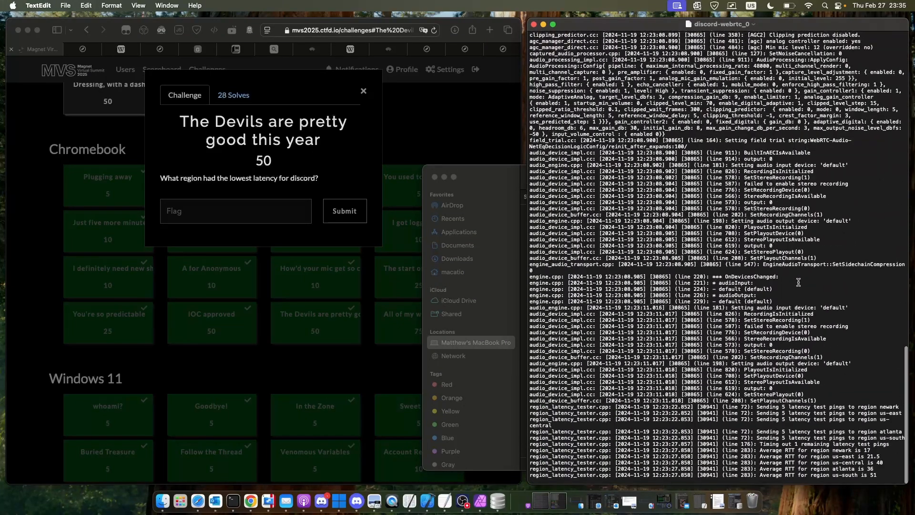
left_click_drag(880, 407, 902, 408)
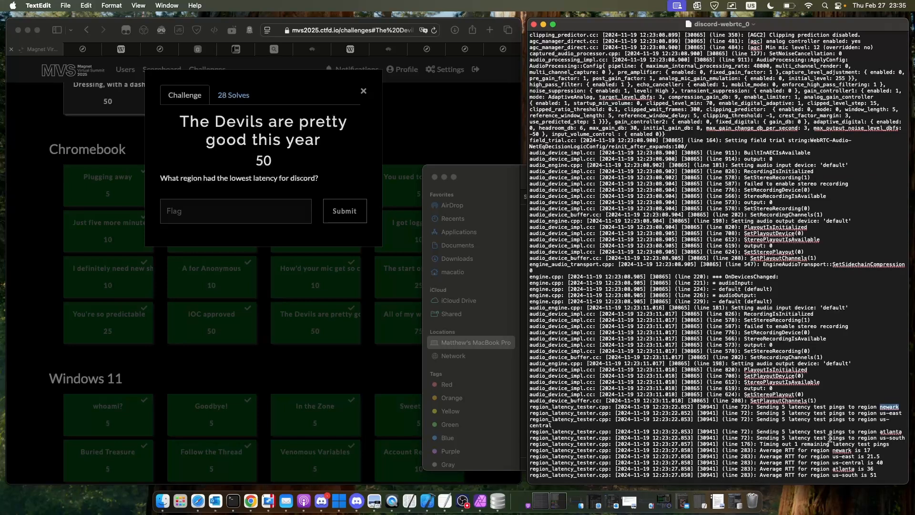
left_click_drag(832, 450, 886, 480)
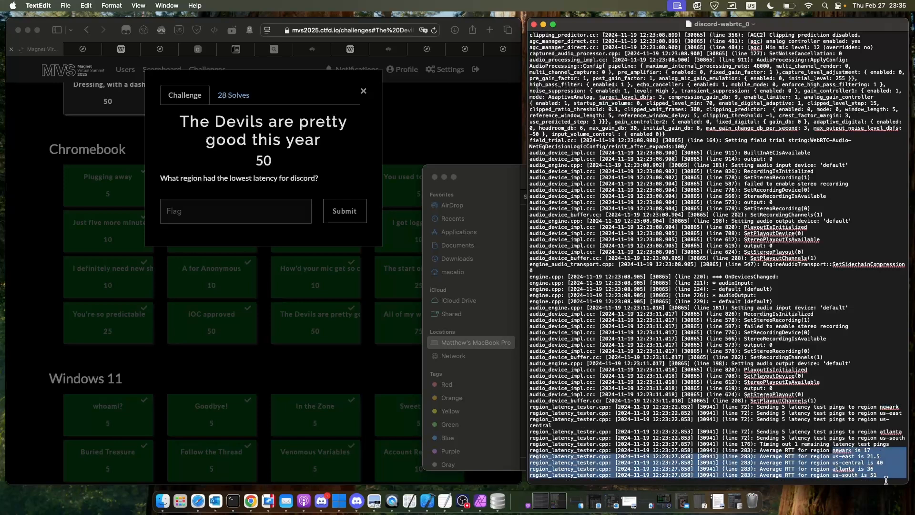
- Close the Discord log, return to Safari, close the Devils challenge and open "All of my work is gone!"
left_click(534, 24)
left_click(155, 292)
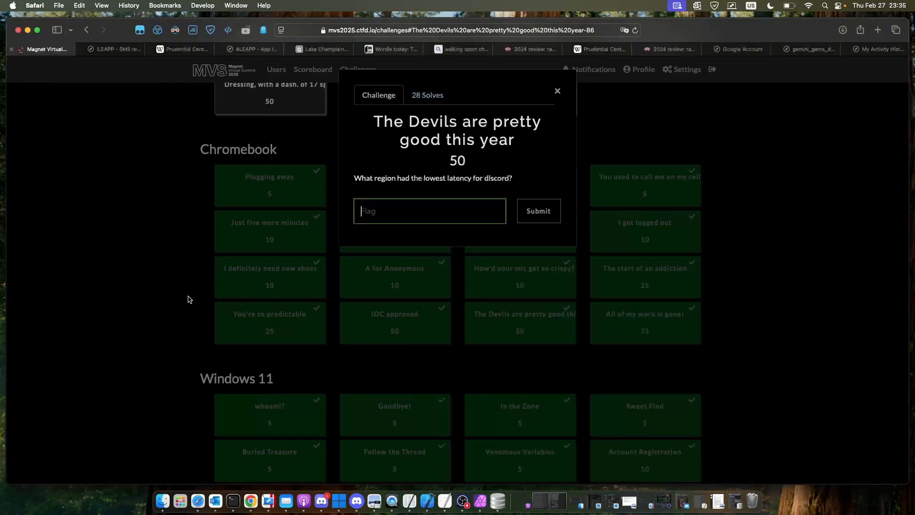
left_click(698, 289)
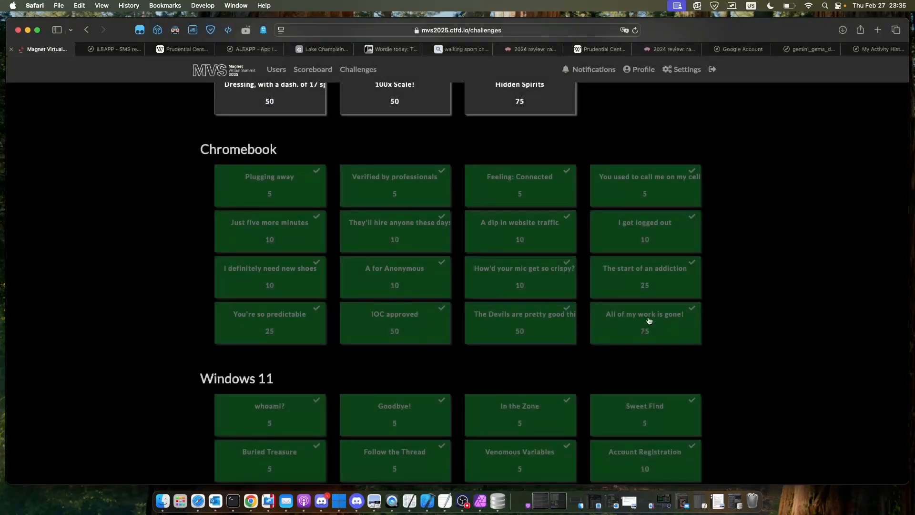
left_click(649, 320)
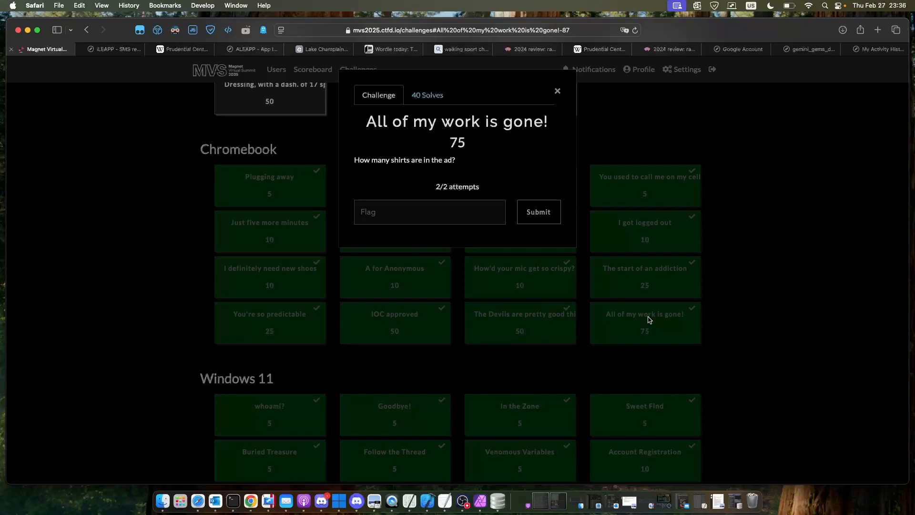
- Close "All of my work is gone!" and look over the challenge board from Chromebook to Chromebook Takeout and back
left_click(782, 291)
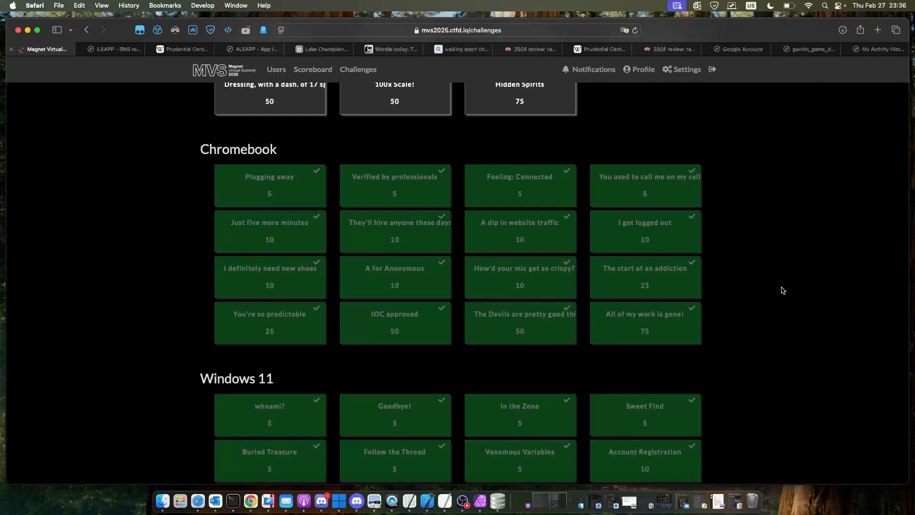
scroll(782, 290, "down", 6)
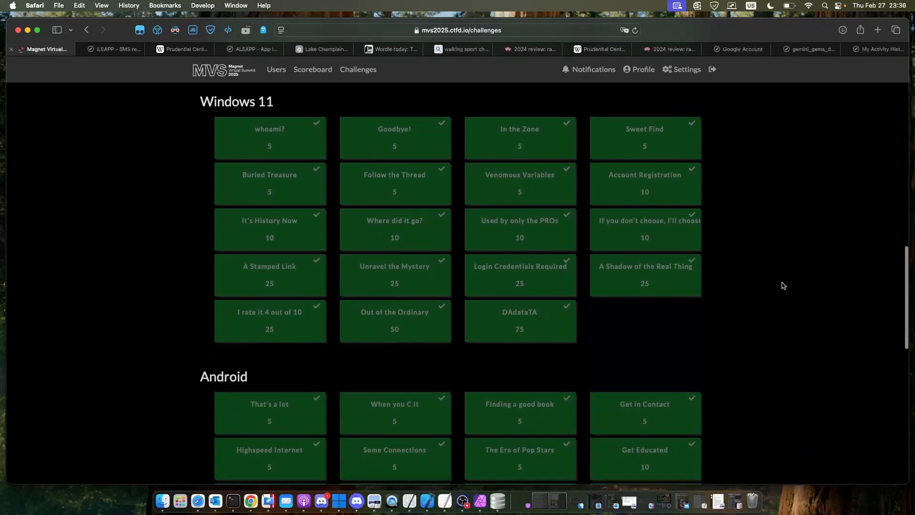
scroll(618, 287, "down", 15)
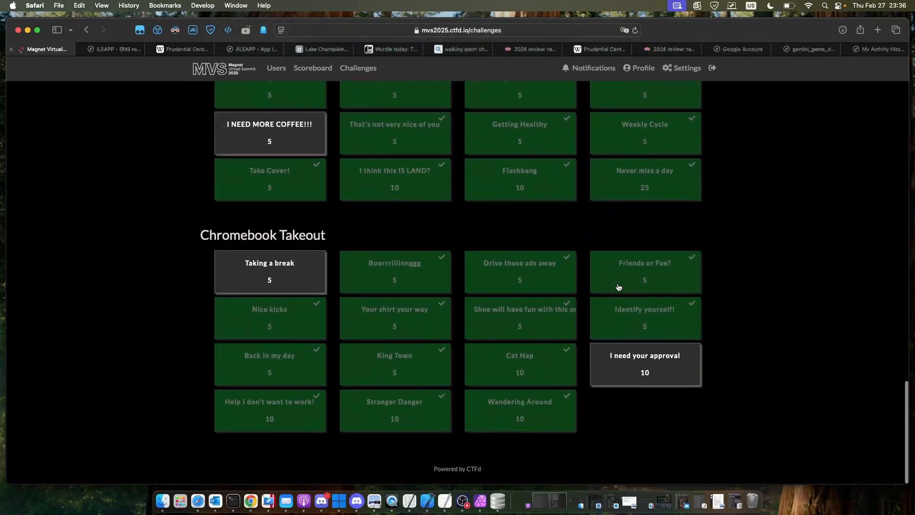
scroll(618, 287, "up", 15)
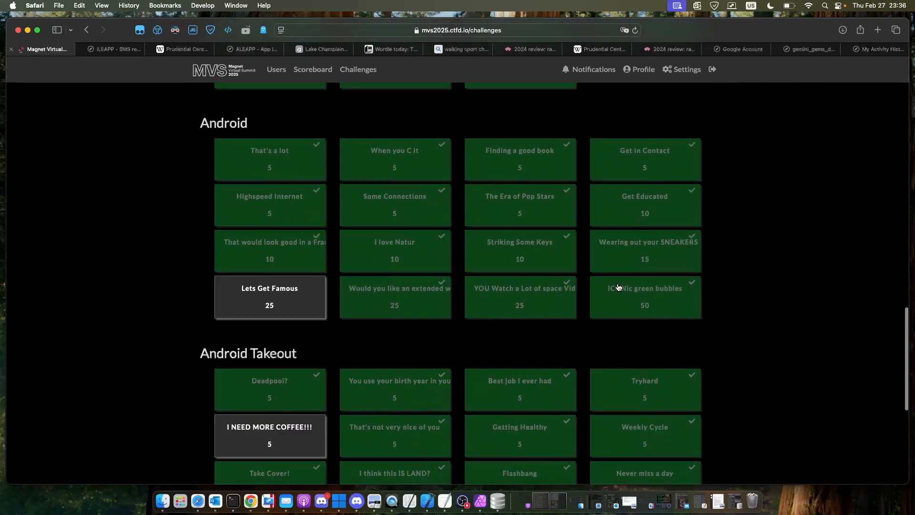
scroll(618, 287, "up", 2)
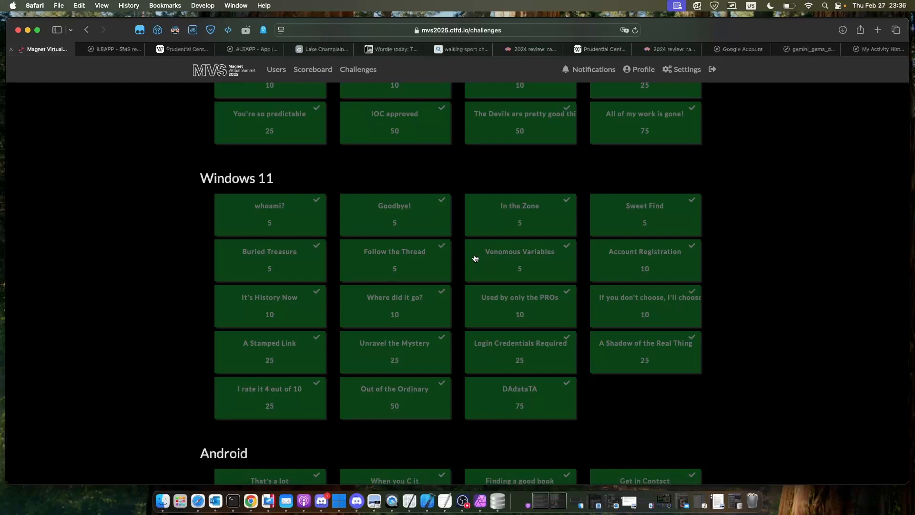
scroll(475, 258, "up", 5)
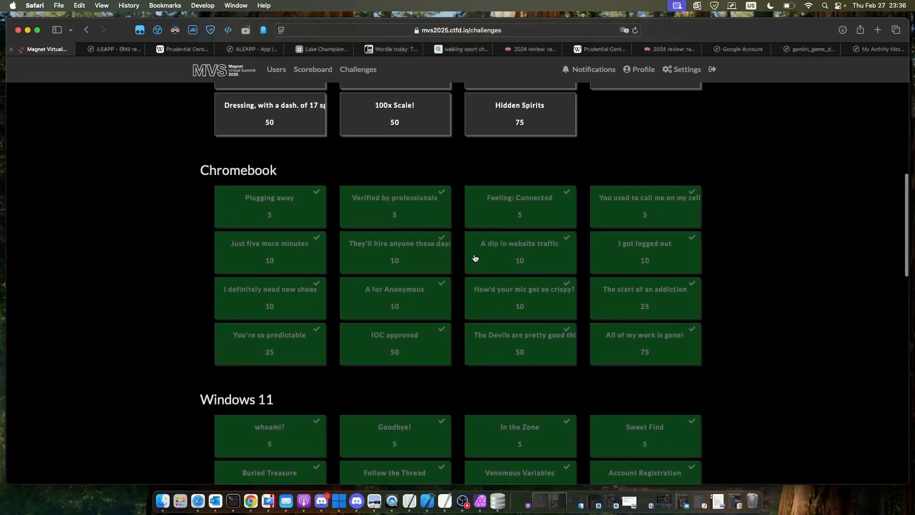